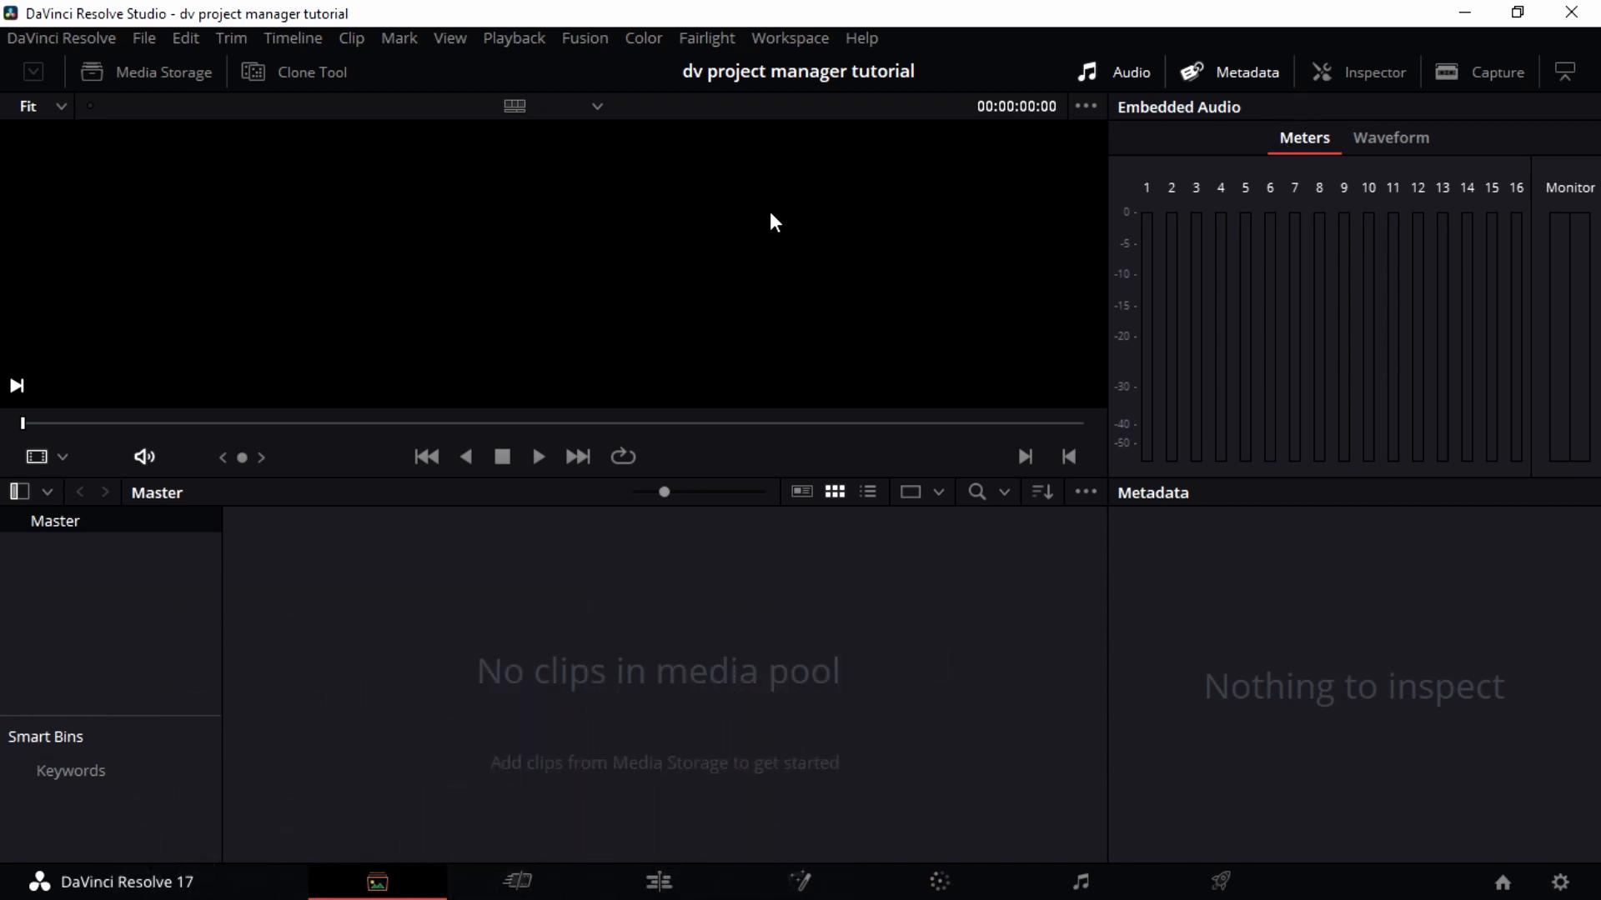
Reset the interface layout of the workspace to its default.
{"action": "left_click", "coordinate": [768, 36]}
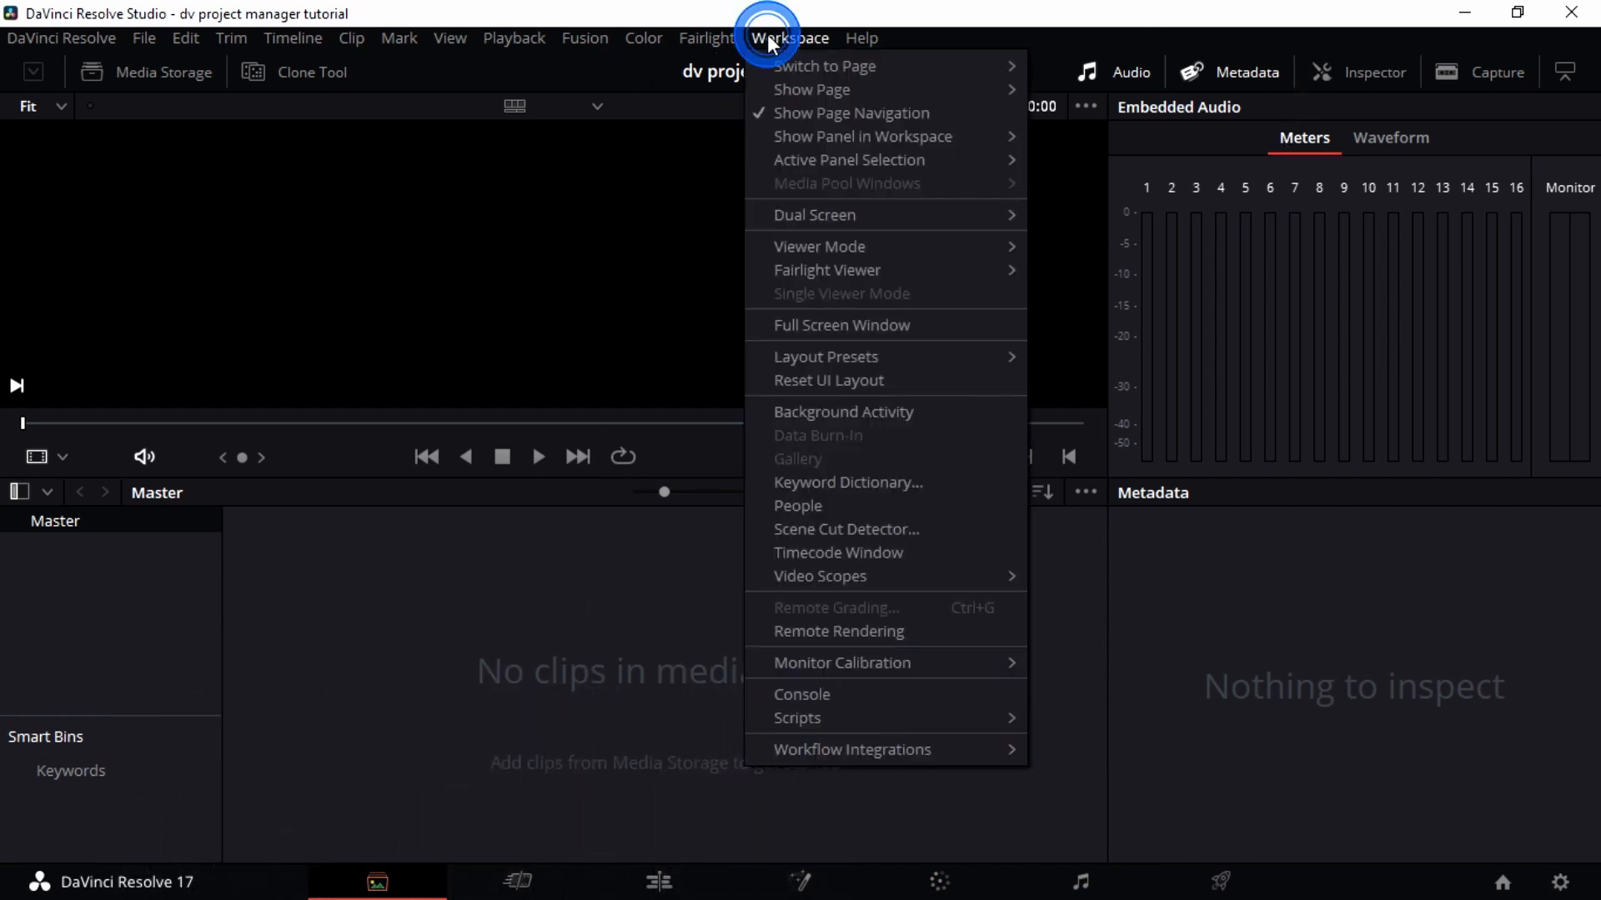
{"action": "left_click", "coordinate": [814, 382]}
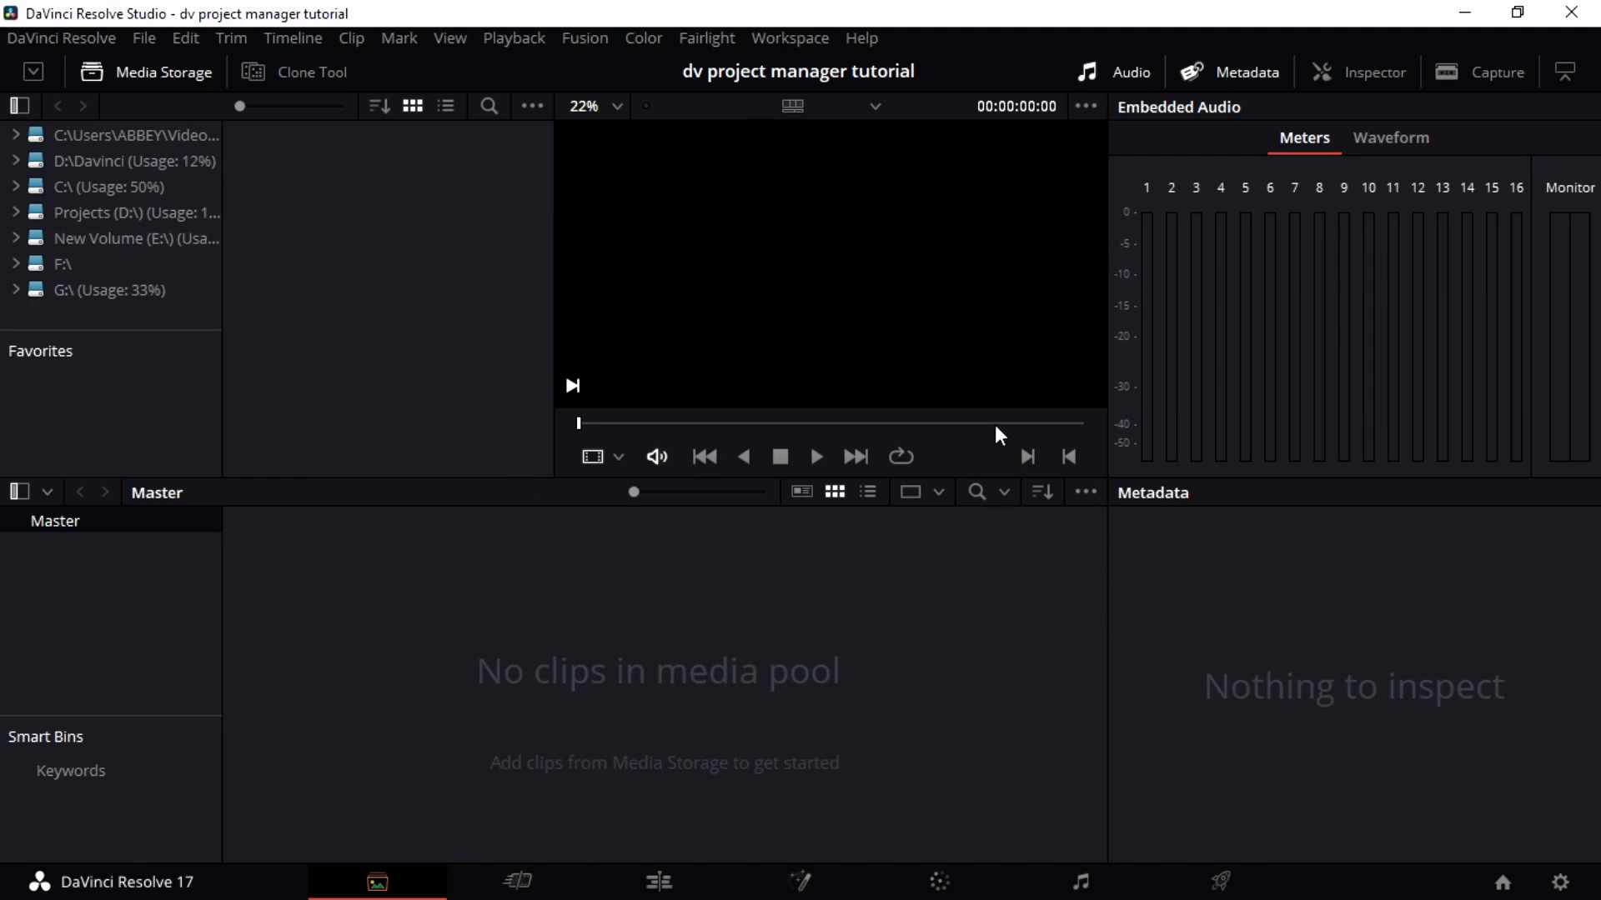
{"action": "left_click", "coordinate": [795, 39]}
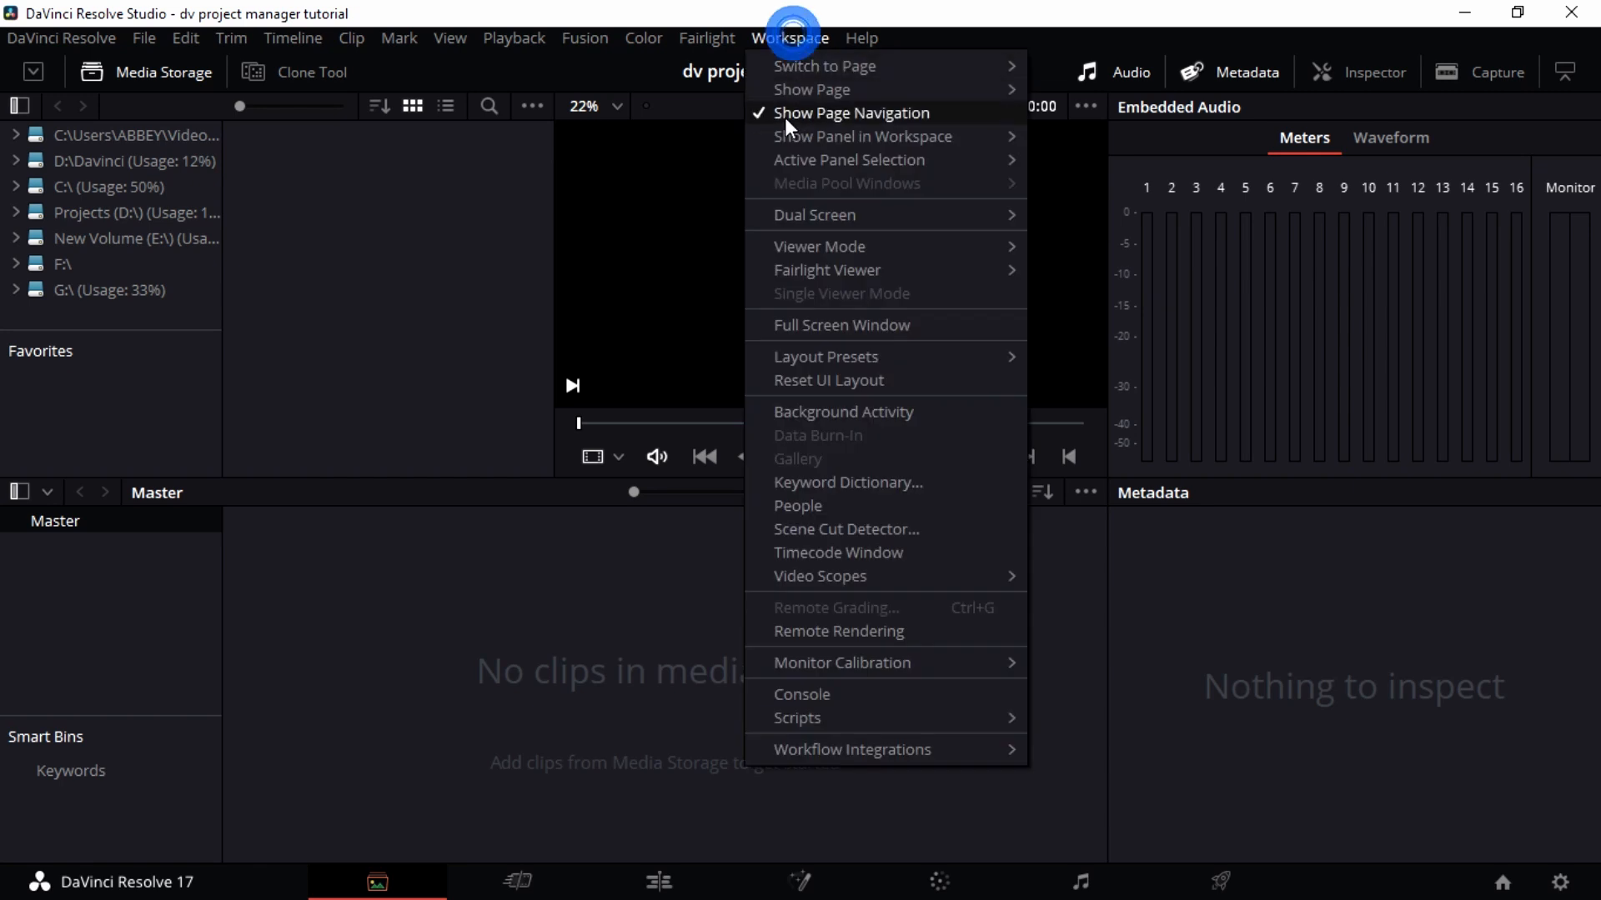
{"action": "left_click", "coordinate": [807, 381]}
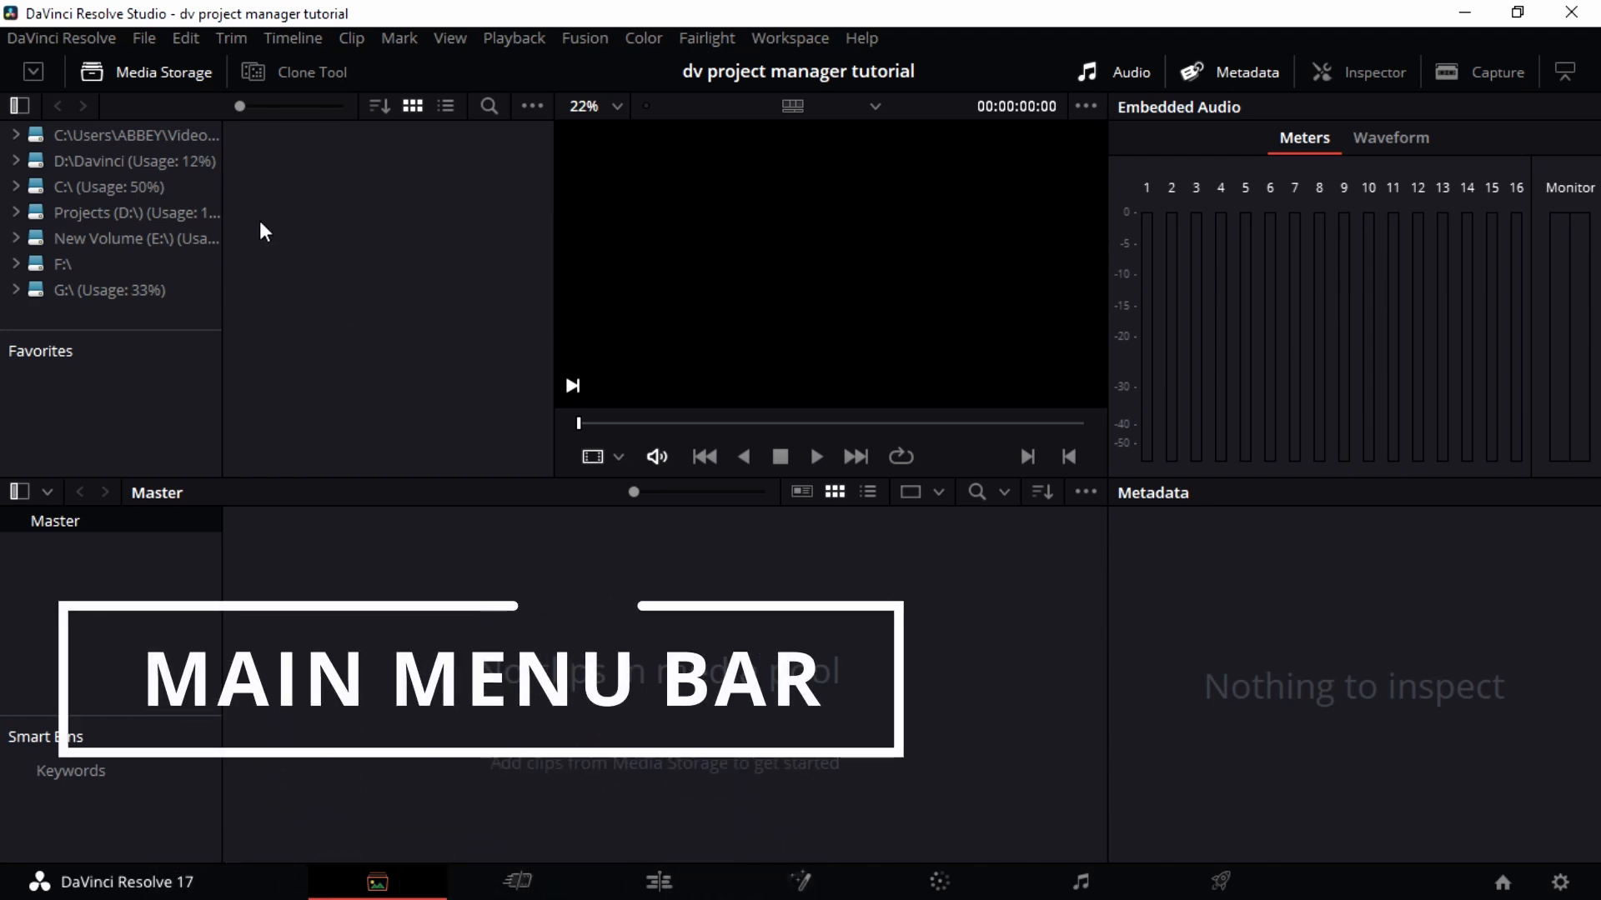
{"action": "left_click", "coordinate": [89, 38]}
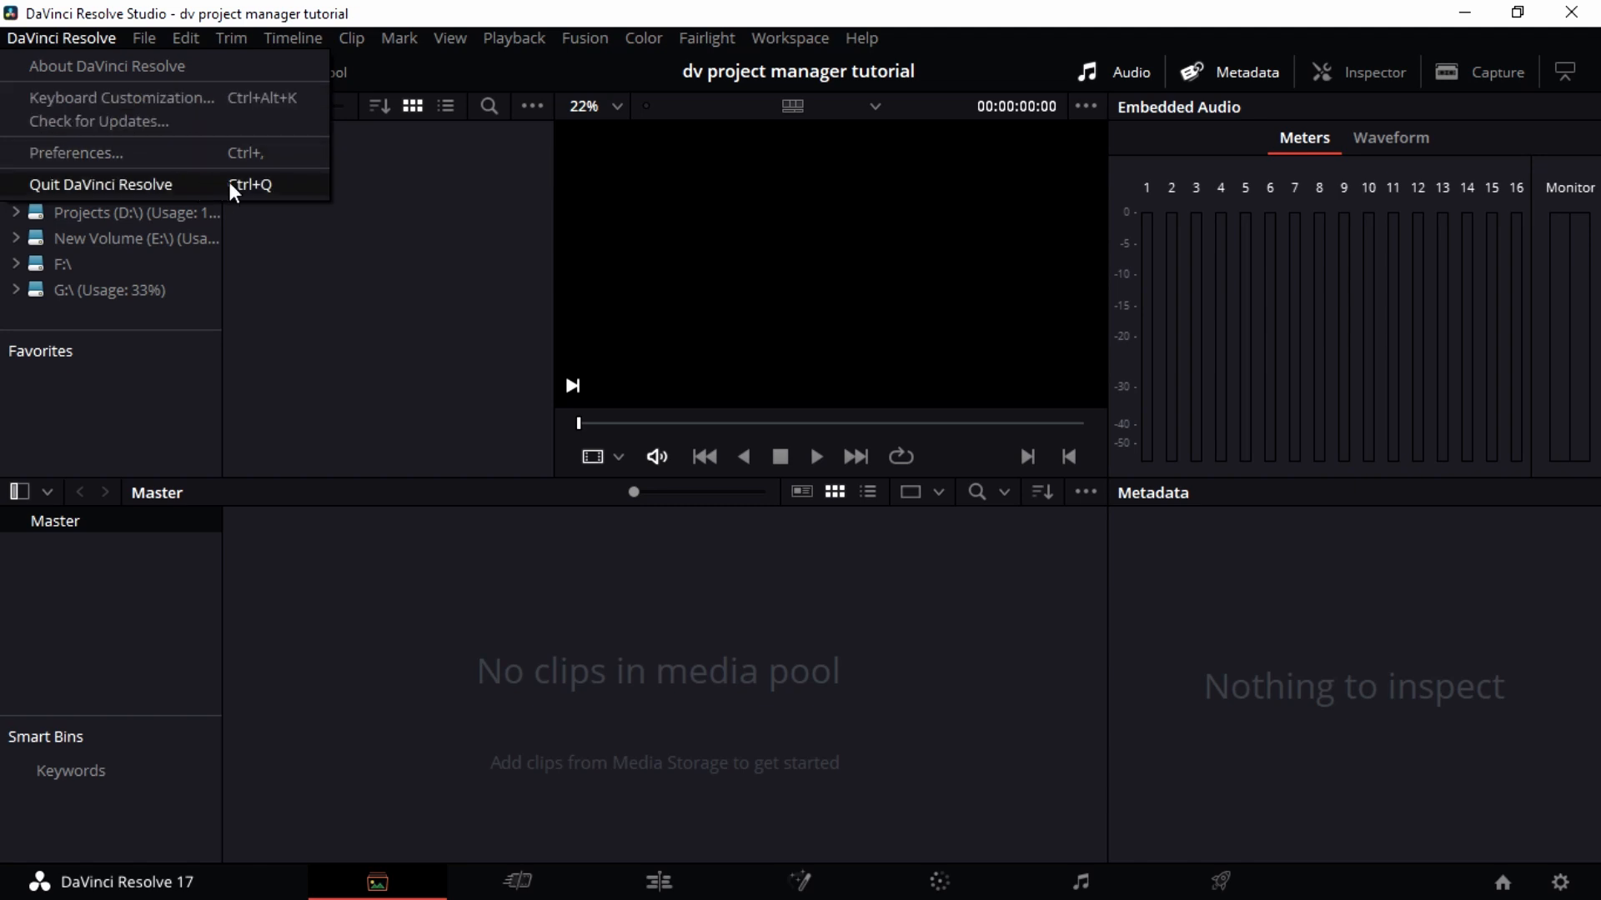
{"action": "left_click", "coordinate": [317, 232]}
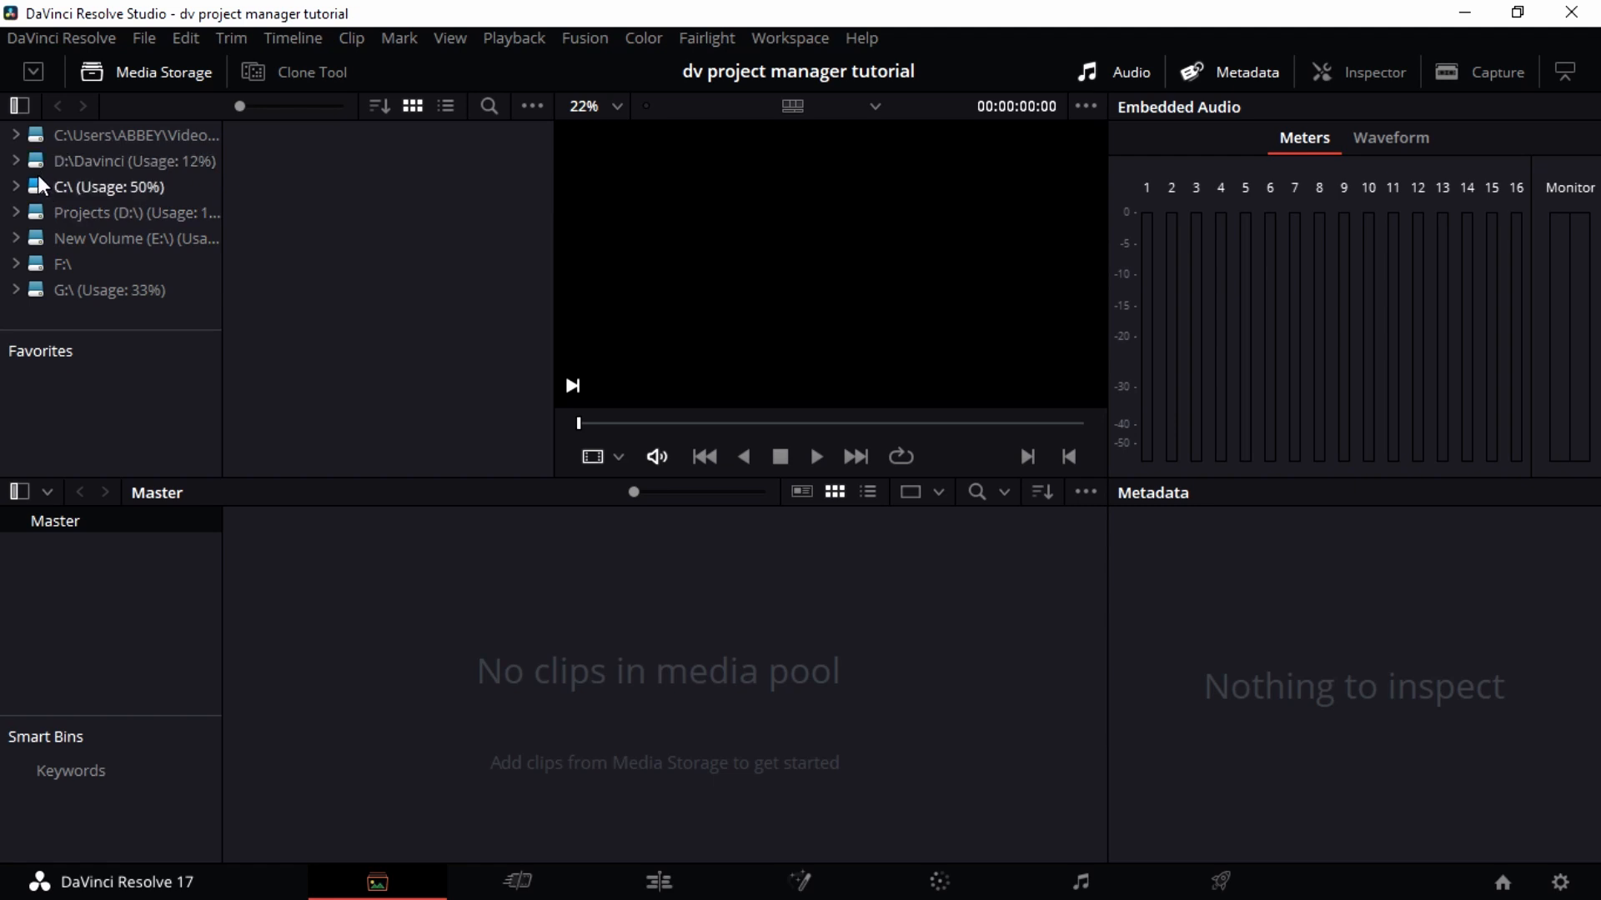
Browse the media storage on D:\Davinci through completeed, BATCH 2 and trial not complete to the UPLOAD TODAY folder.
{"action": "left_click", "coordinate": [16, 163]}
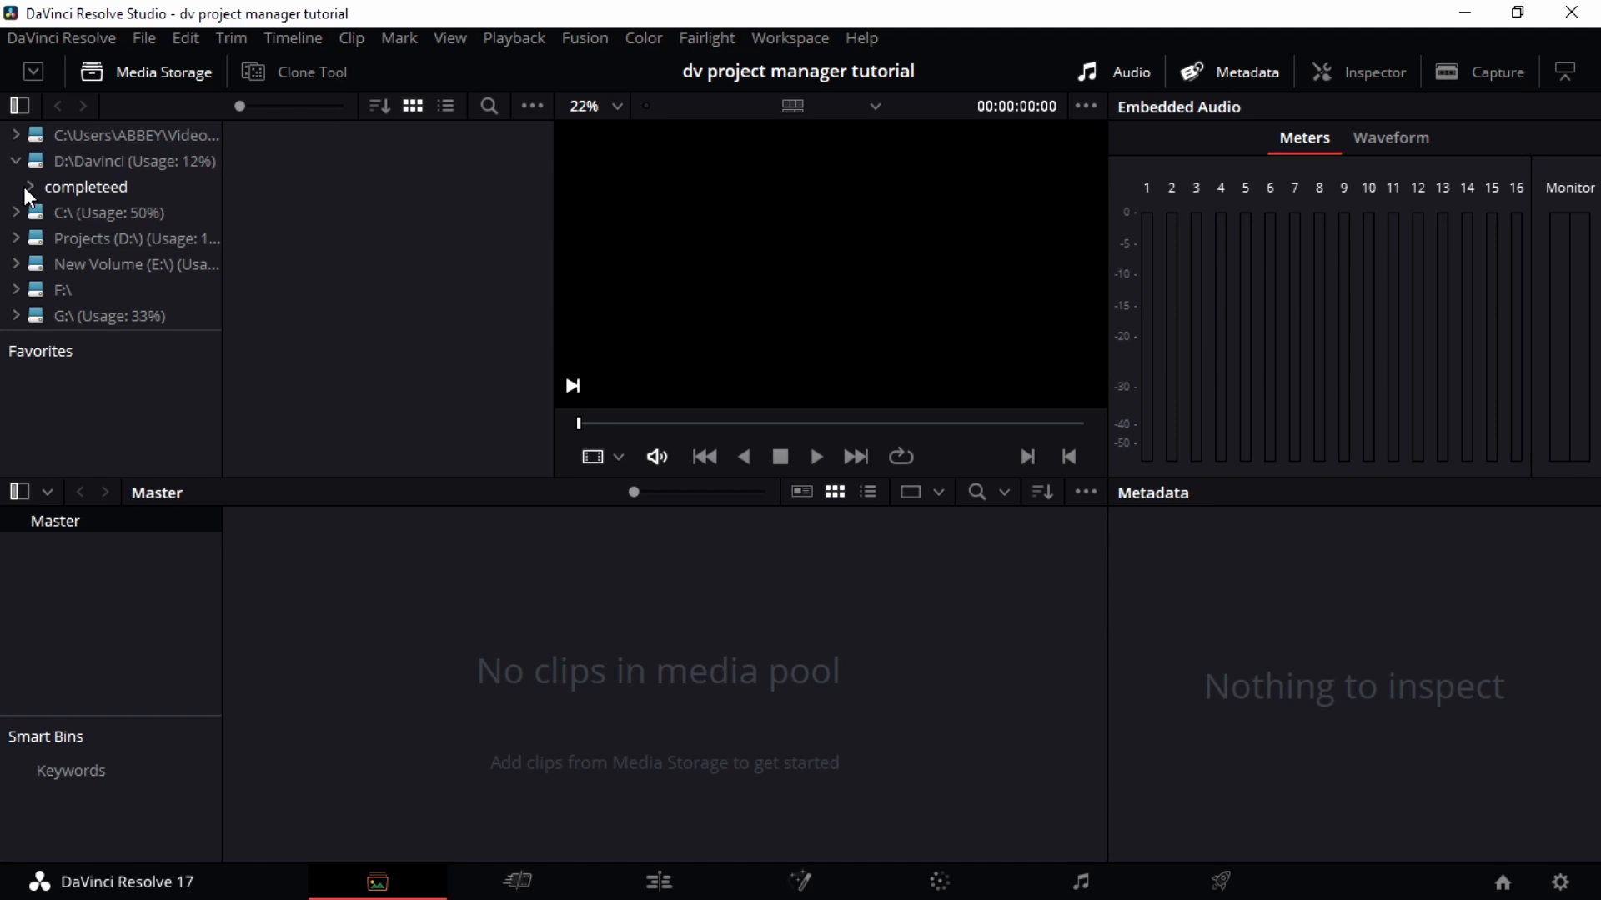
{"action": "double_click", "coordinate": [27, 189]}
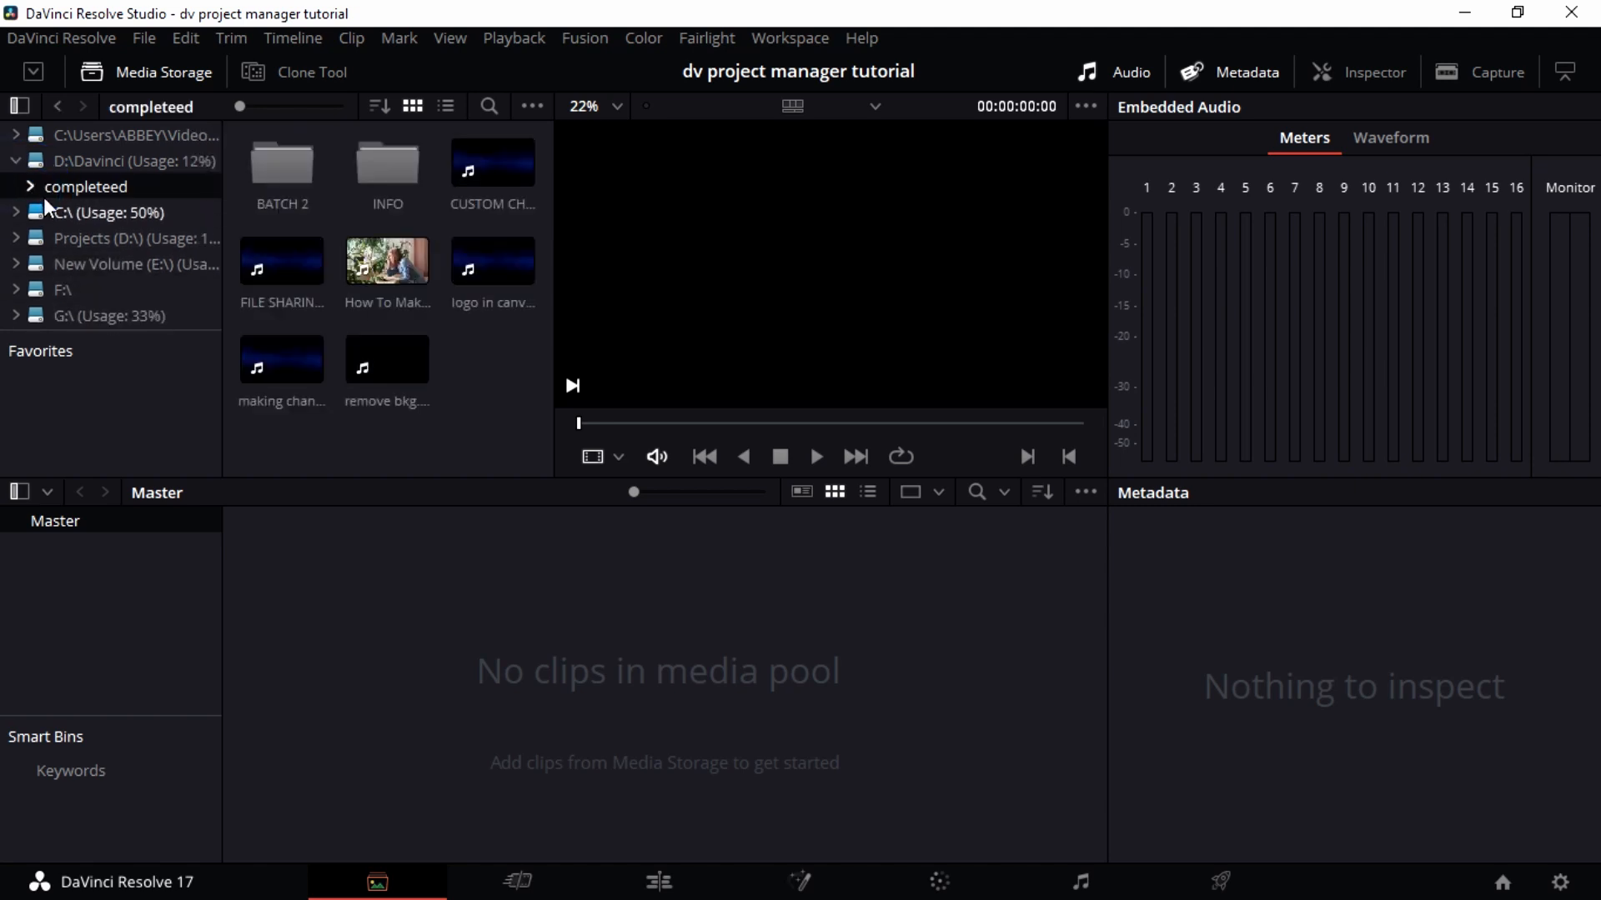
{"action": "left_click", "coordinate": [32, 184]}
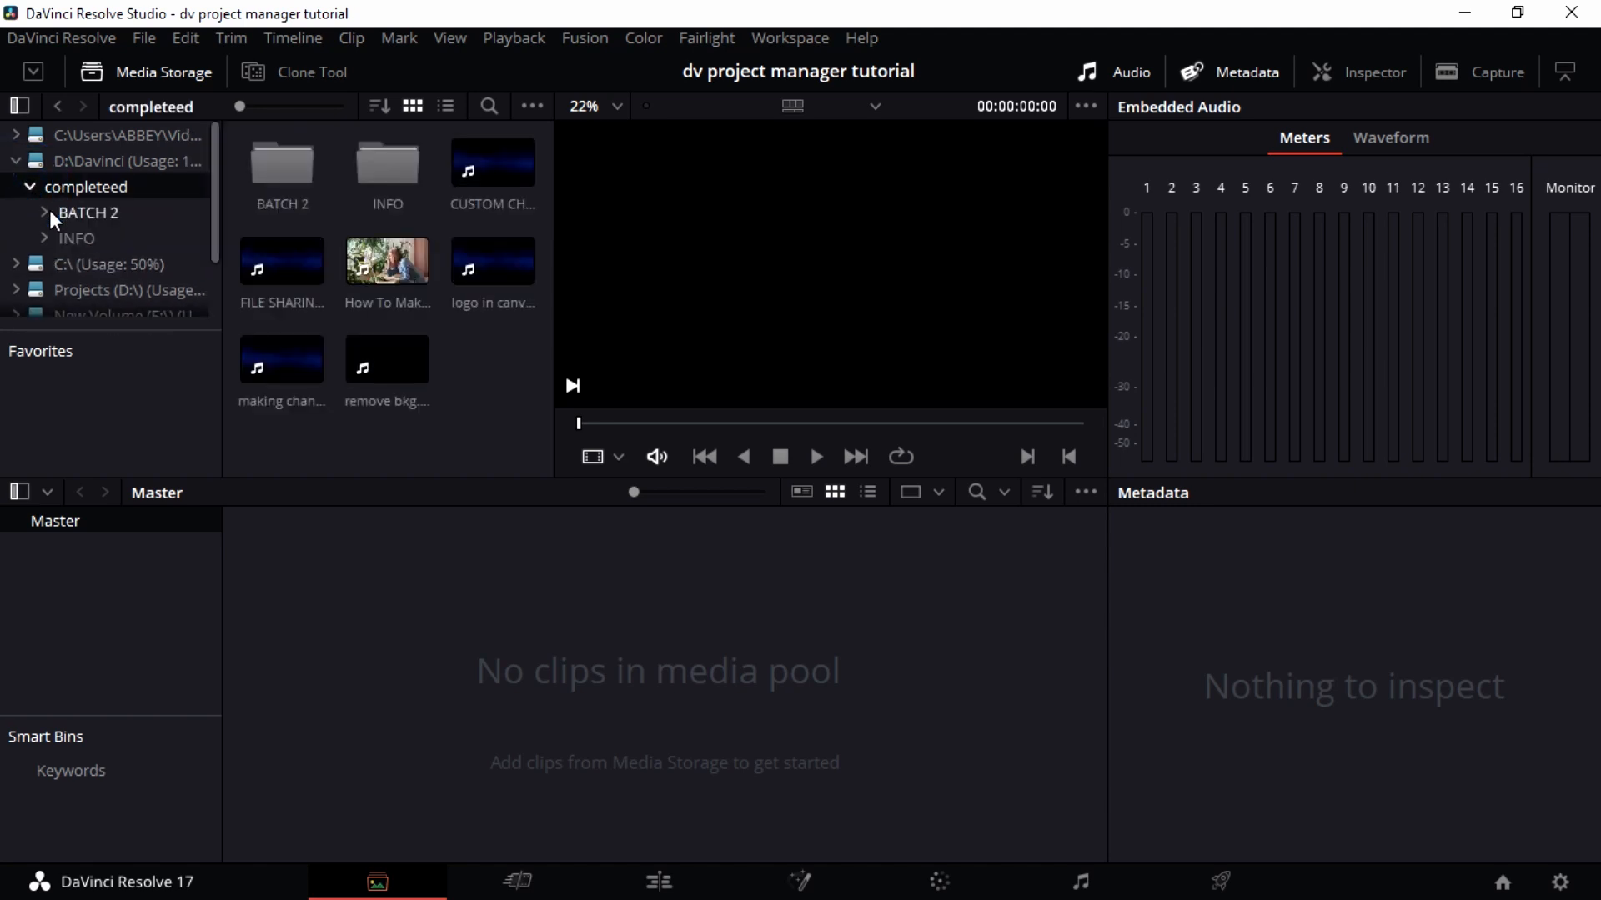
{"action": "left_click", "coordinate": [48, 212]}
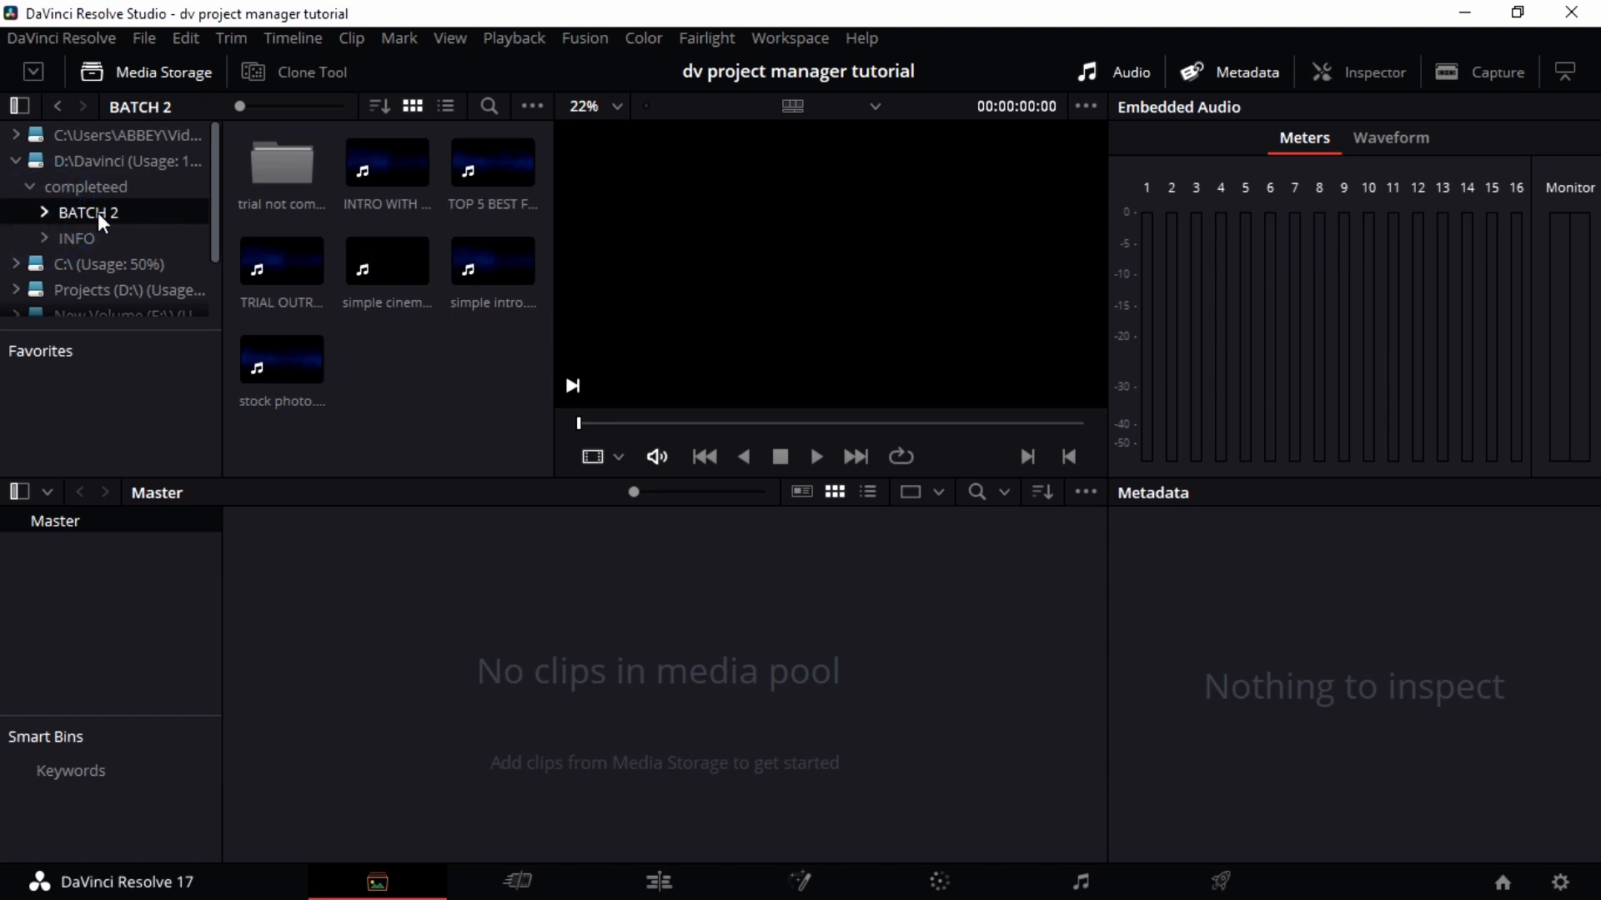
{"action": "double_click", "coordinate": [292, 172]}
{"action": "double_click", "coordinate": [291, 172]}
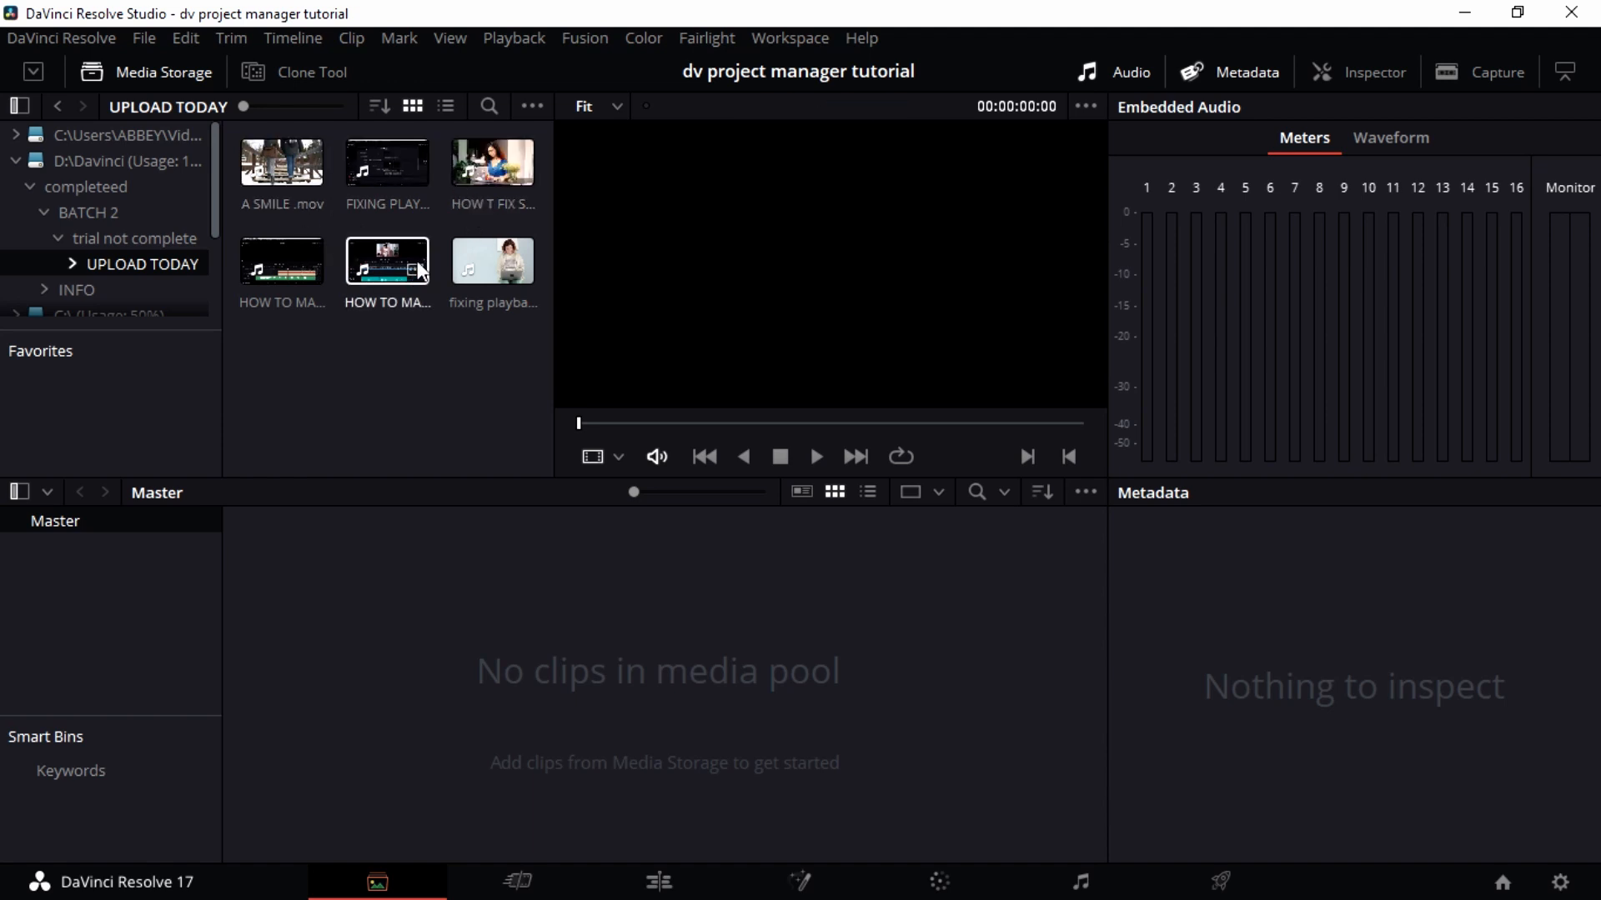
Preview several clips of the UPLOAD TODAY folder in the viewer and select A SMILE .mov to inspect its metadata.
{"action": "left_click", "coordinate": [382, 259]}
{"action": "left_click", "coordinate": [297, 173]}
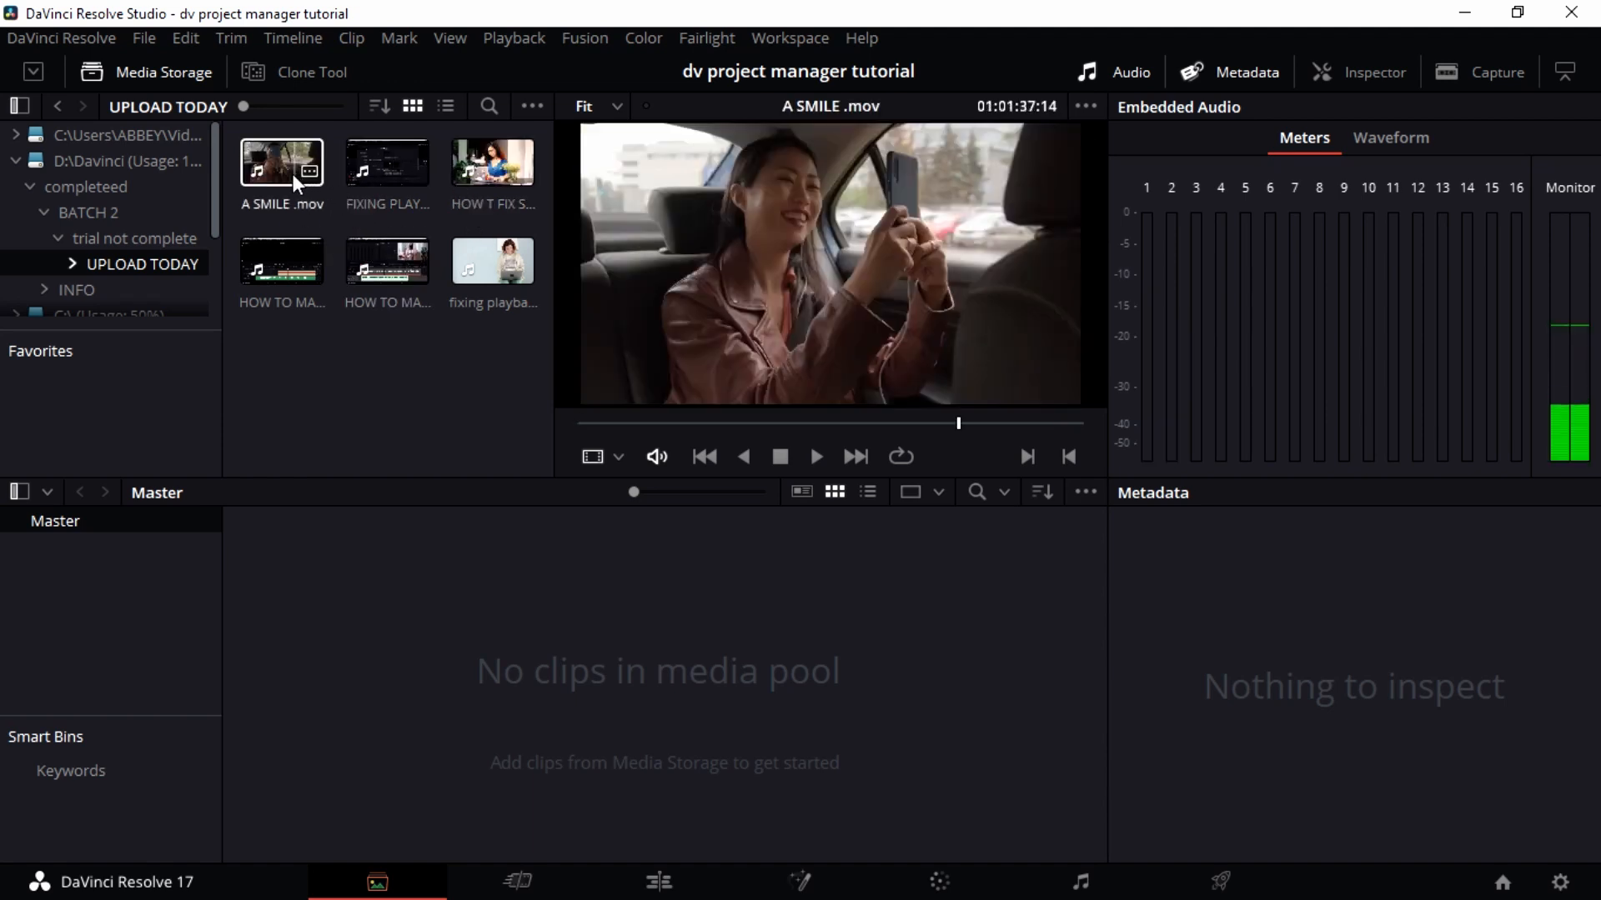
{"action": "left_click", "coordinate": [352, 184]}
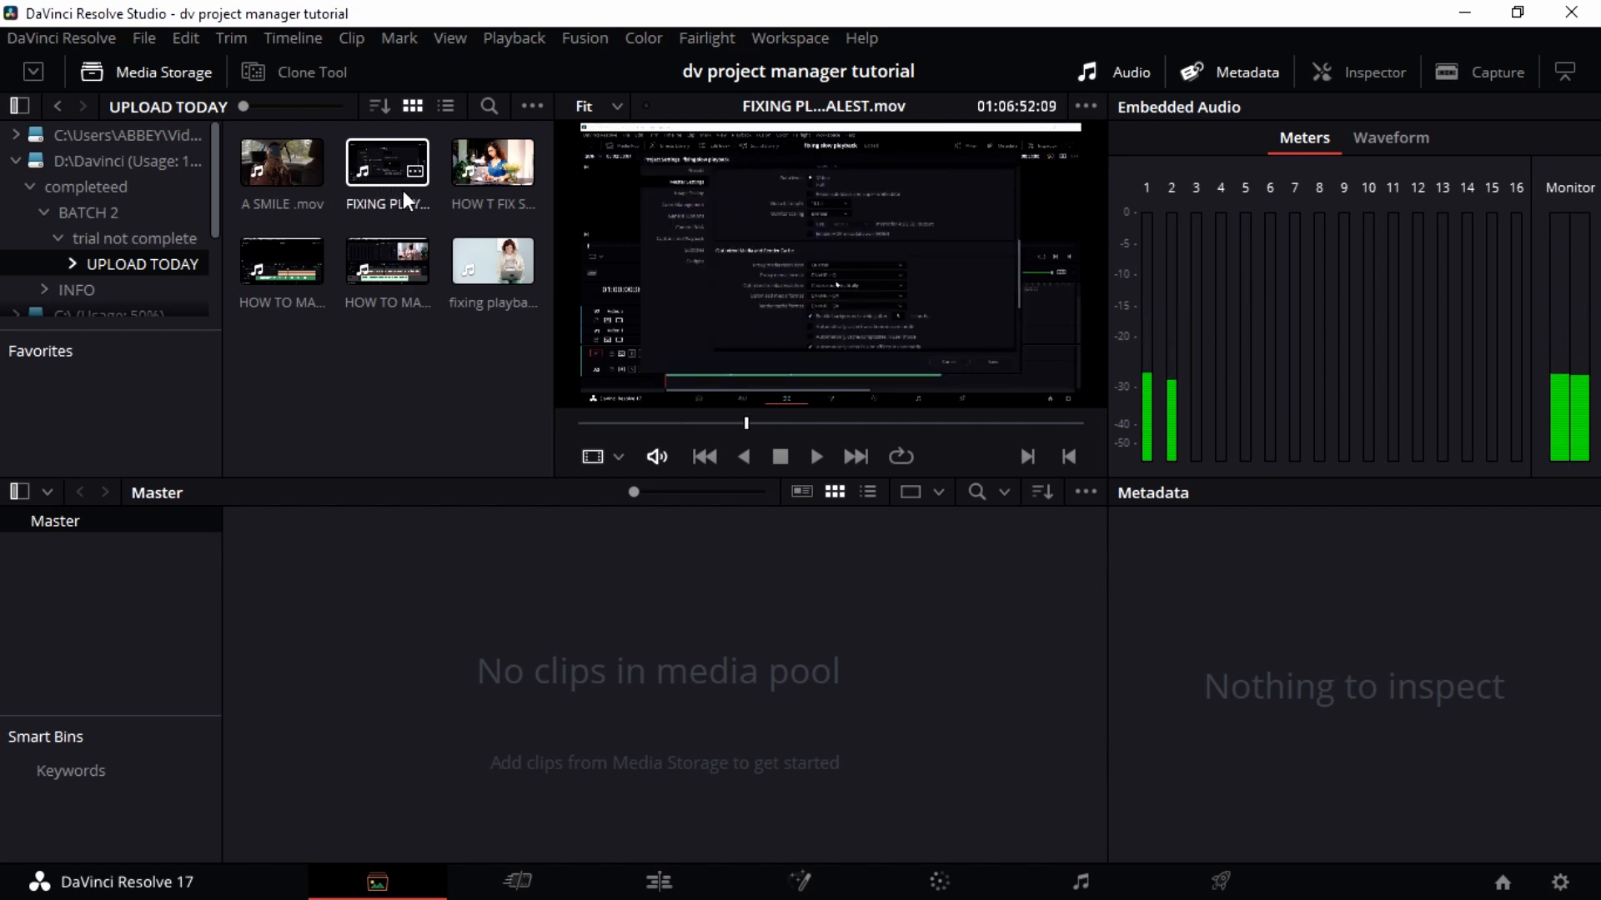
{"action": "left_click", "coordinate": [467, 190]}
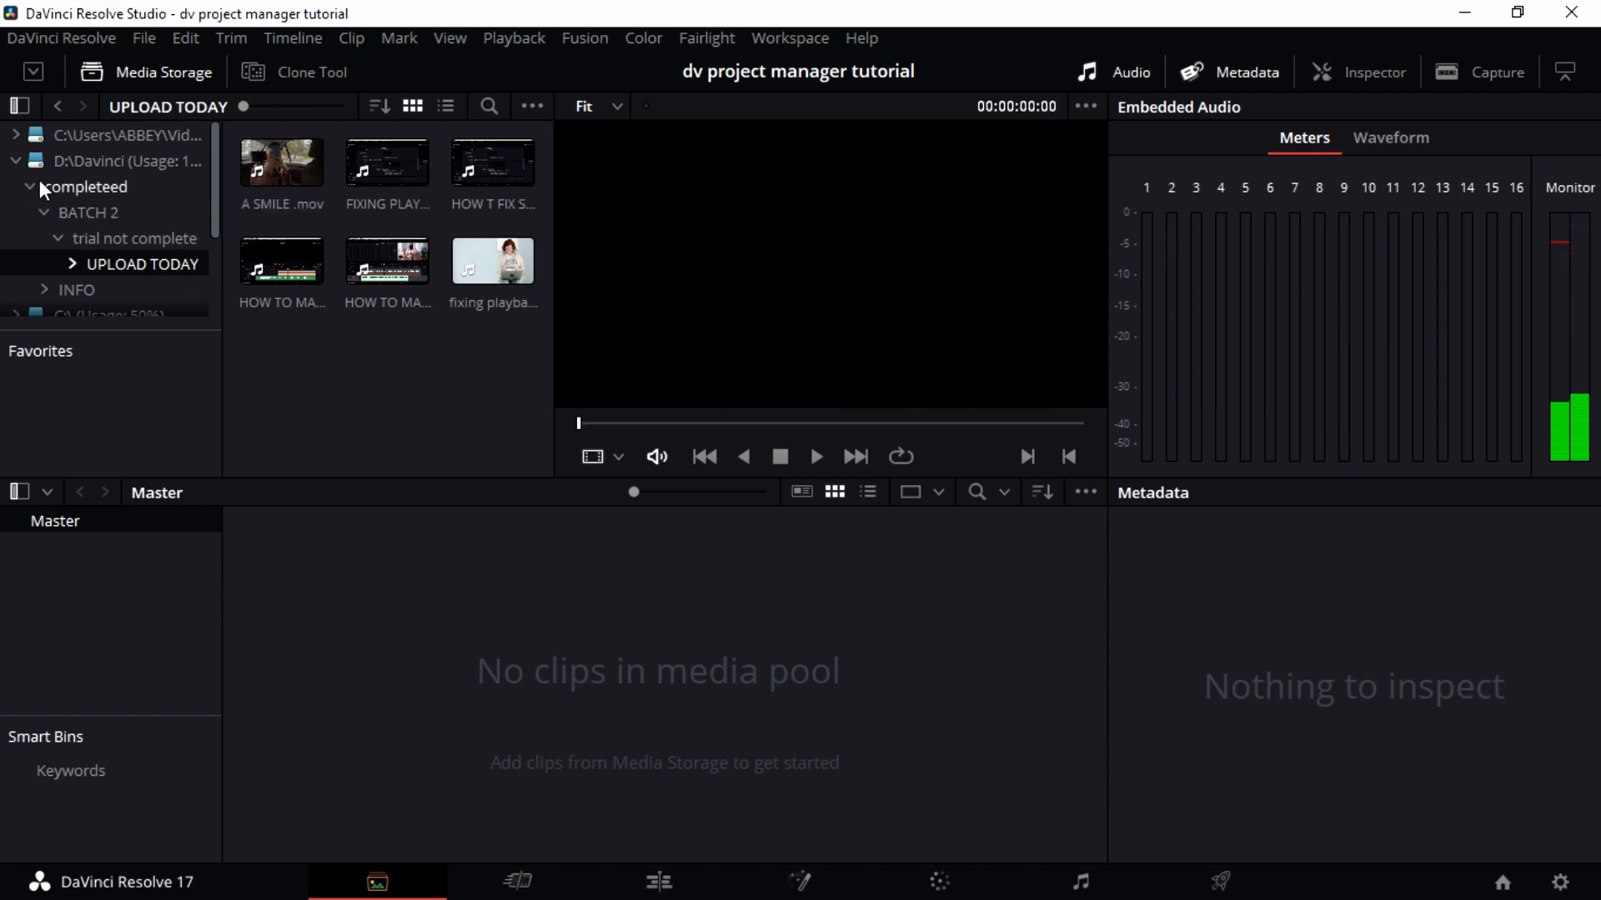
{"action": "left_click_drag", "start_coordinate": [277, 162], "coordinate": [328, 222]}
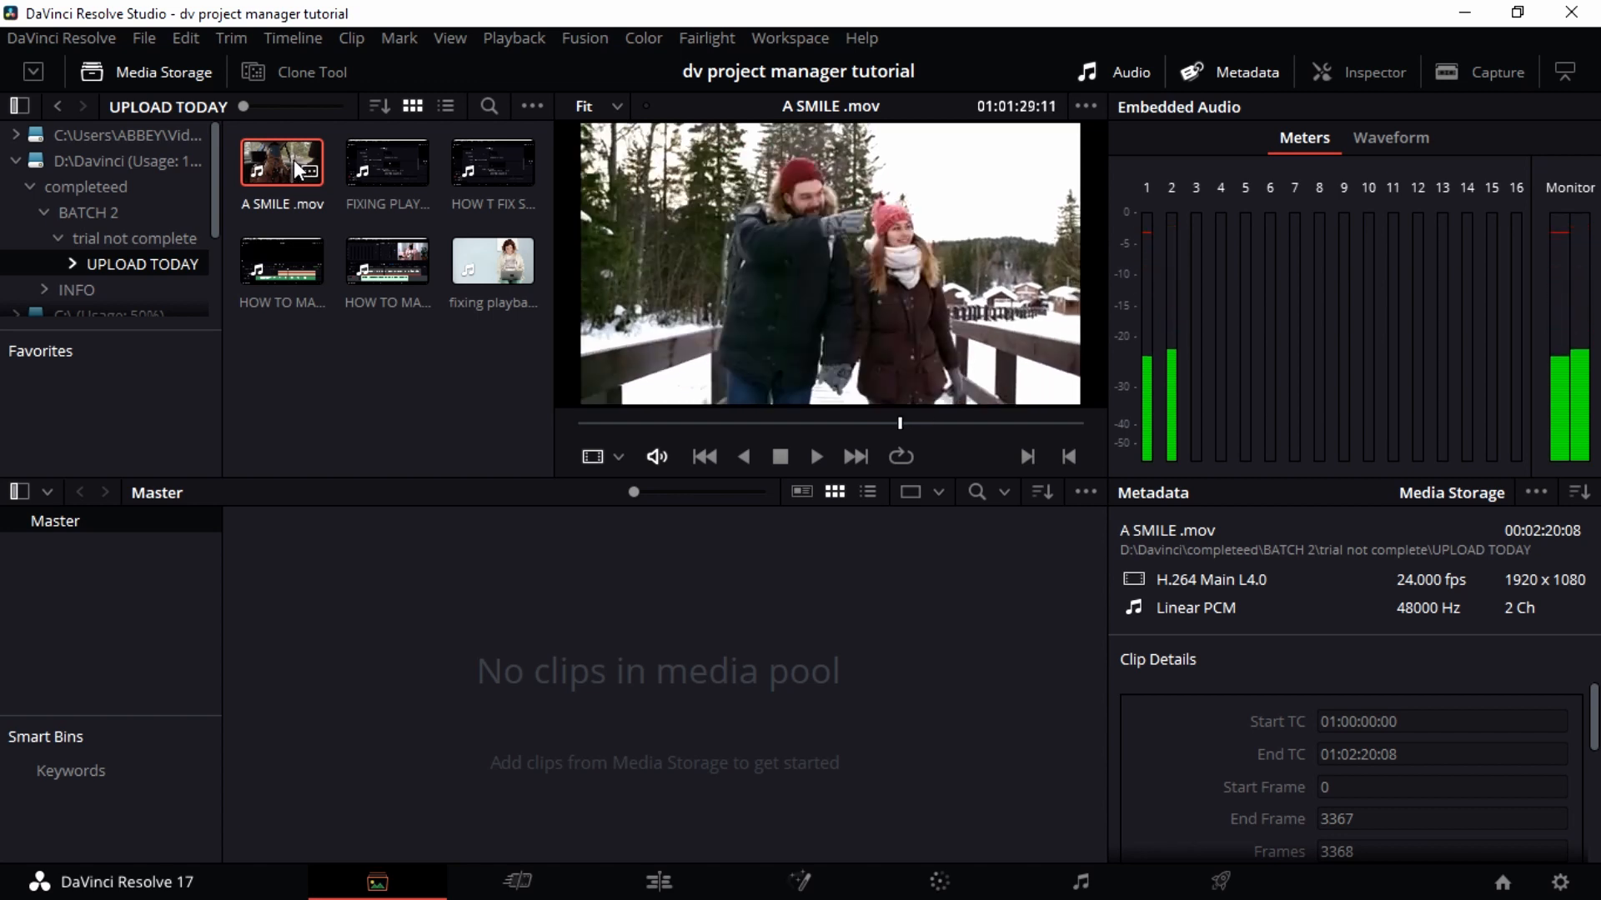
{"action": "left_click", "coordinate": [317, 378]}
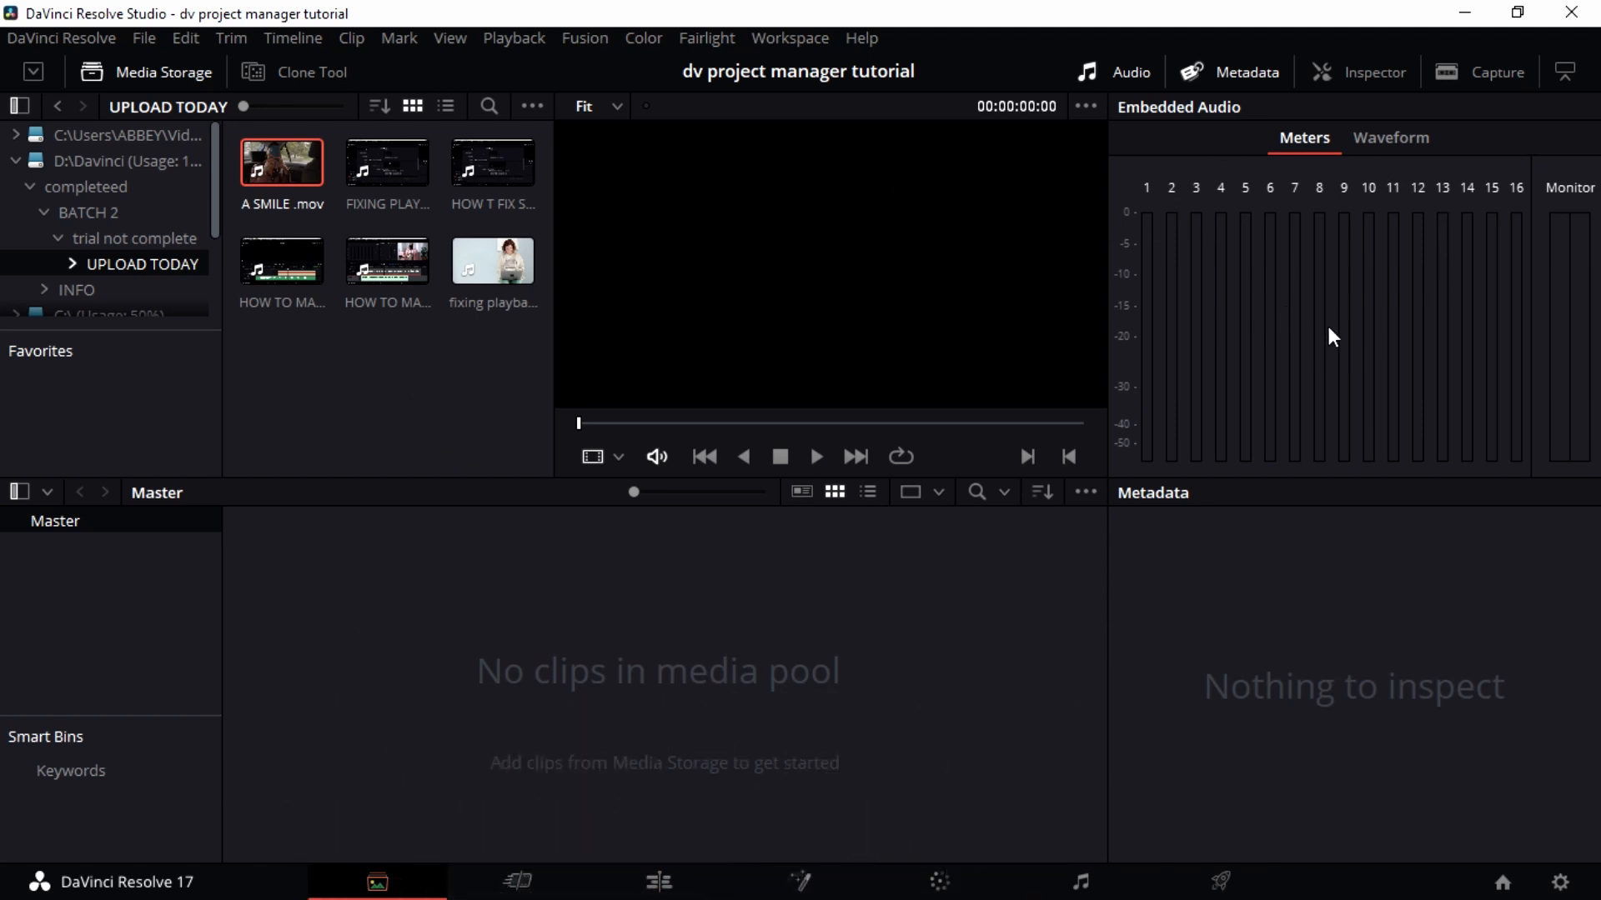
View the embedded audio as a waveform and as meters, and toggle the audio display until it is hidden.
{"action": "left_click", "coordinate": [1374, 145]}
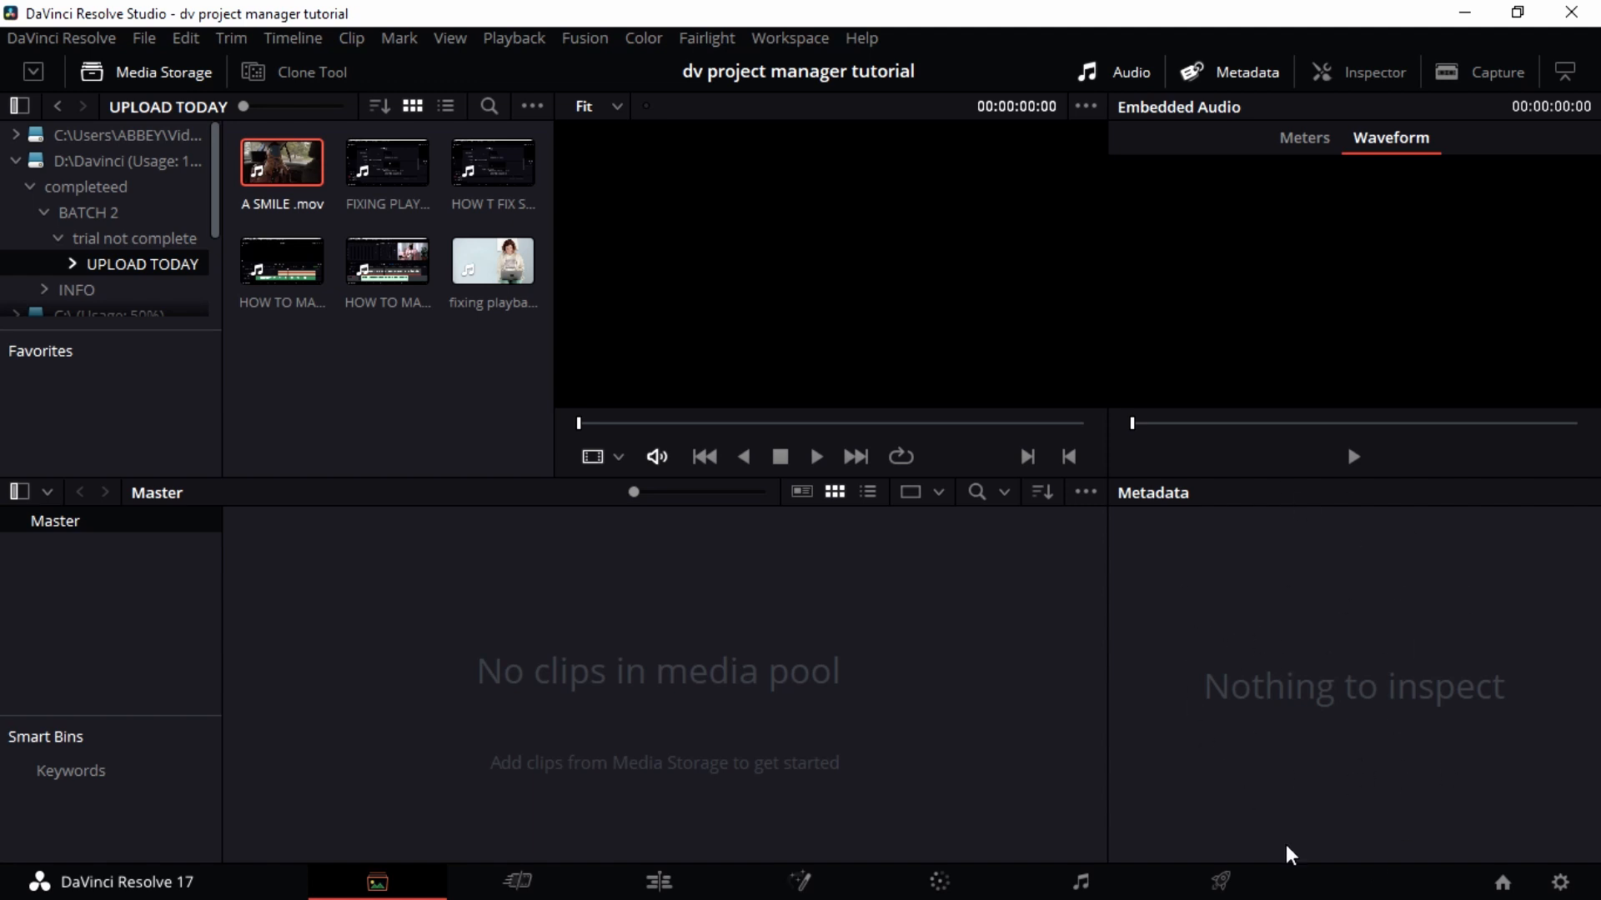
{"action": "left_click", "coordinate": [1315, 137]}
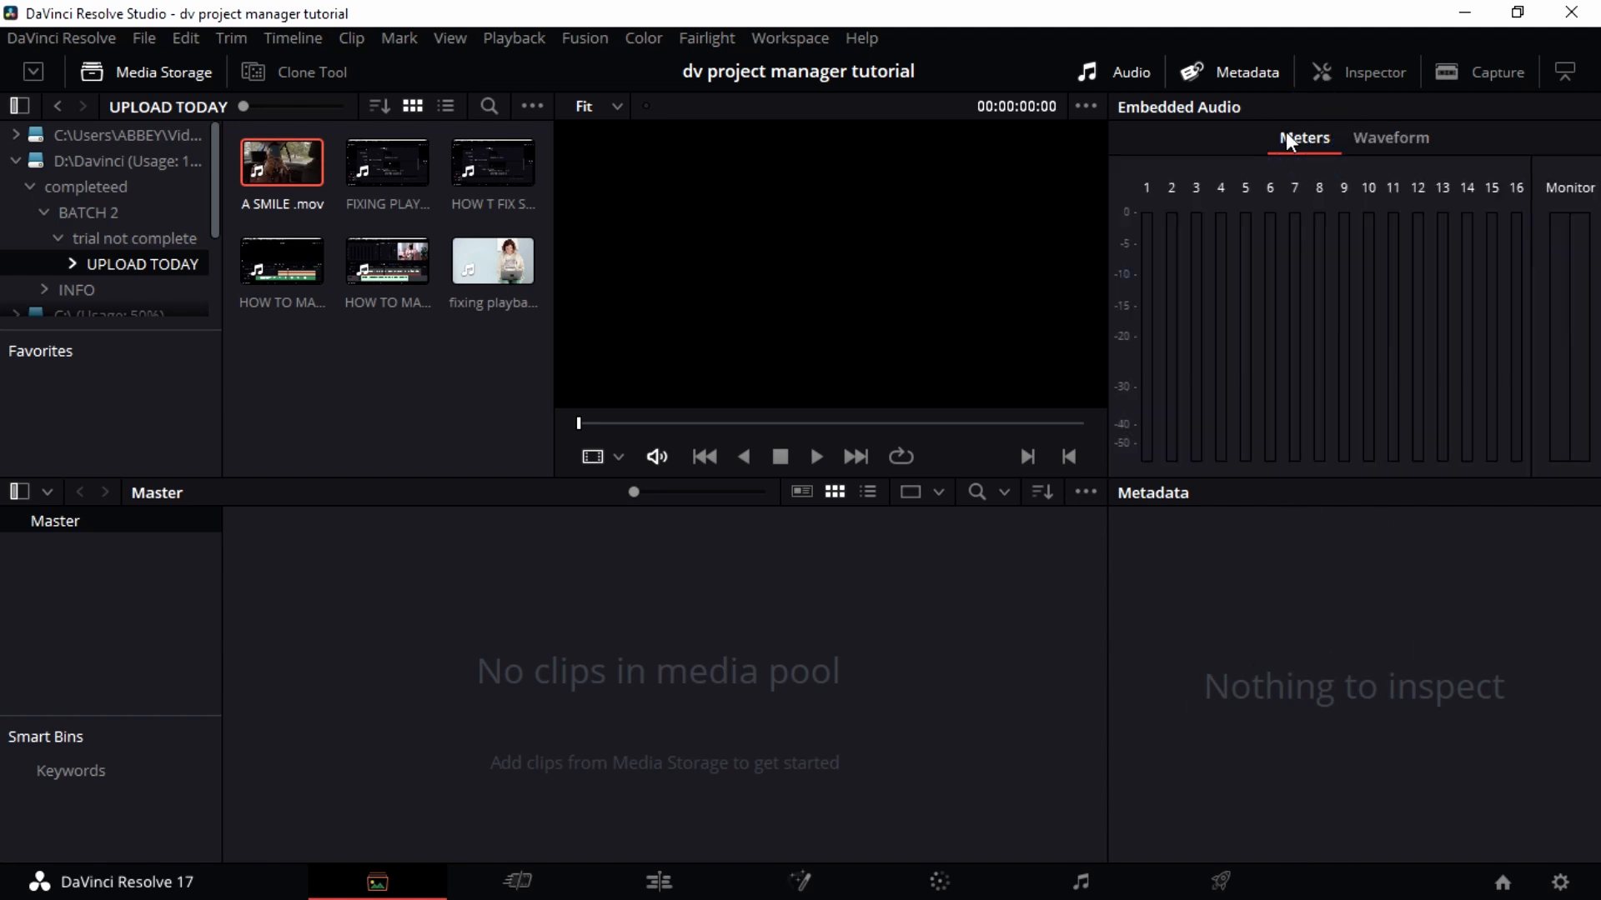
{"action": "left_click", "coordinate": [1141, 79]}
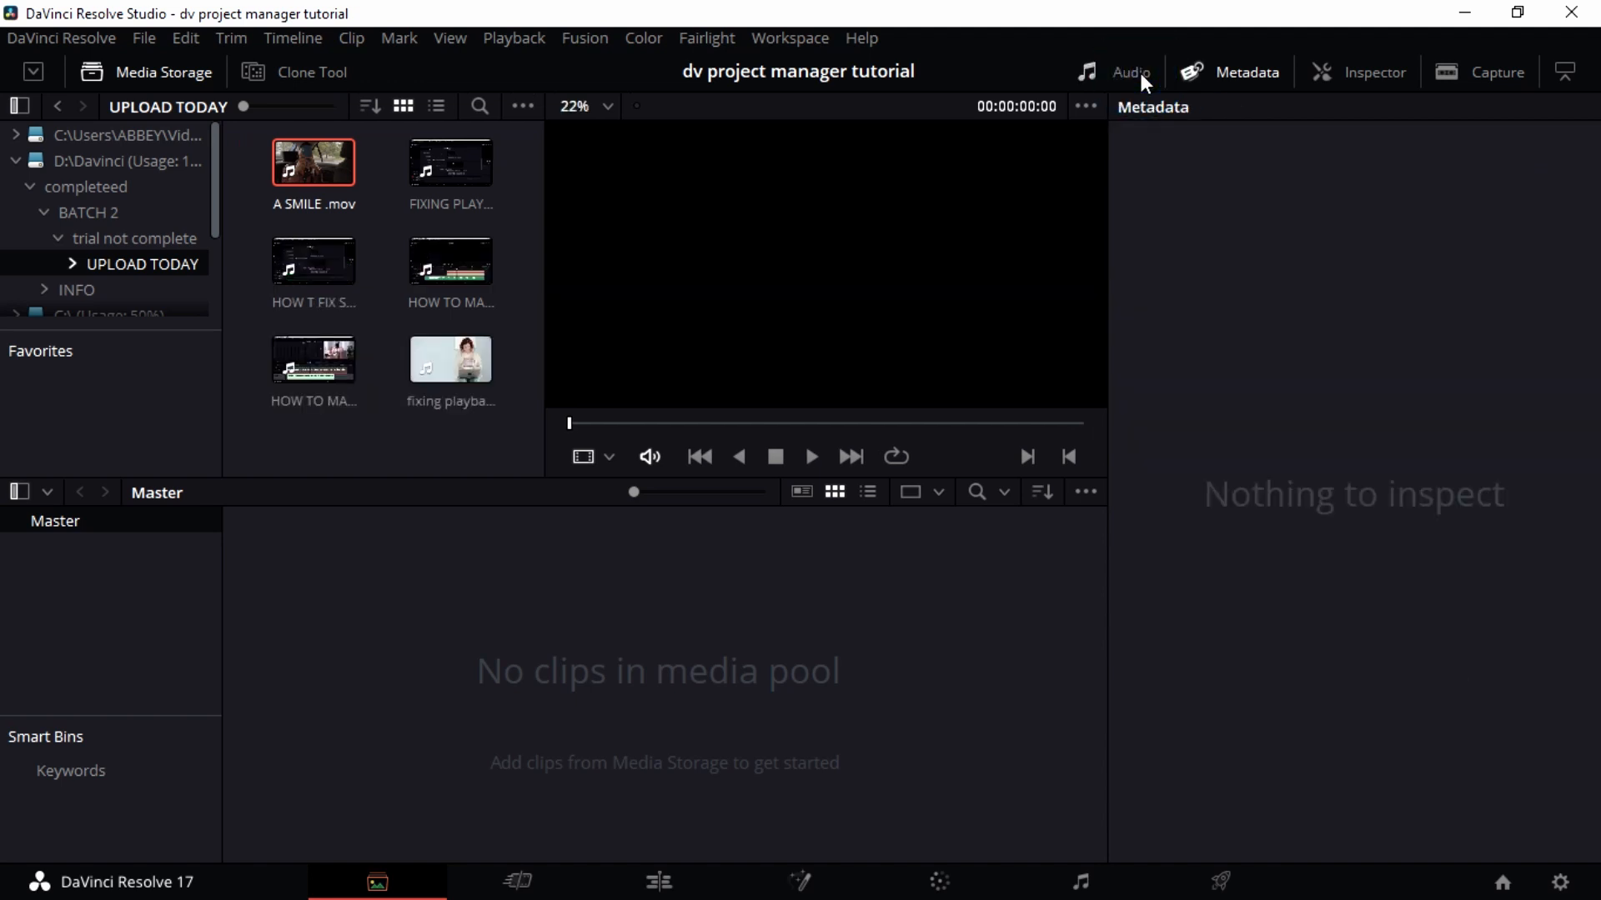
{"action": "left_click", "coordinate": [1128, 67]}
{"action": "left_click", "coordinate": [1128, 67]}
{"action": "left_click", "coordinate": [1129, 68]}
{"action": "left_click", "coordinate": [1129, 68]}
{"action": "left_click", "coordinate": [1129, 69]}
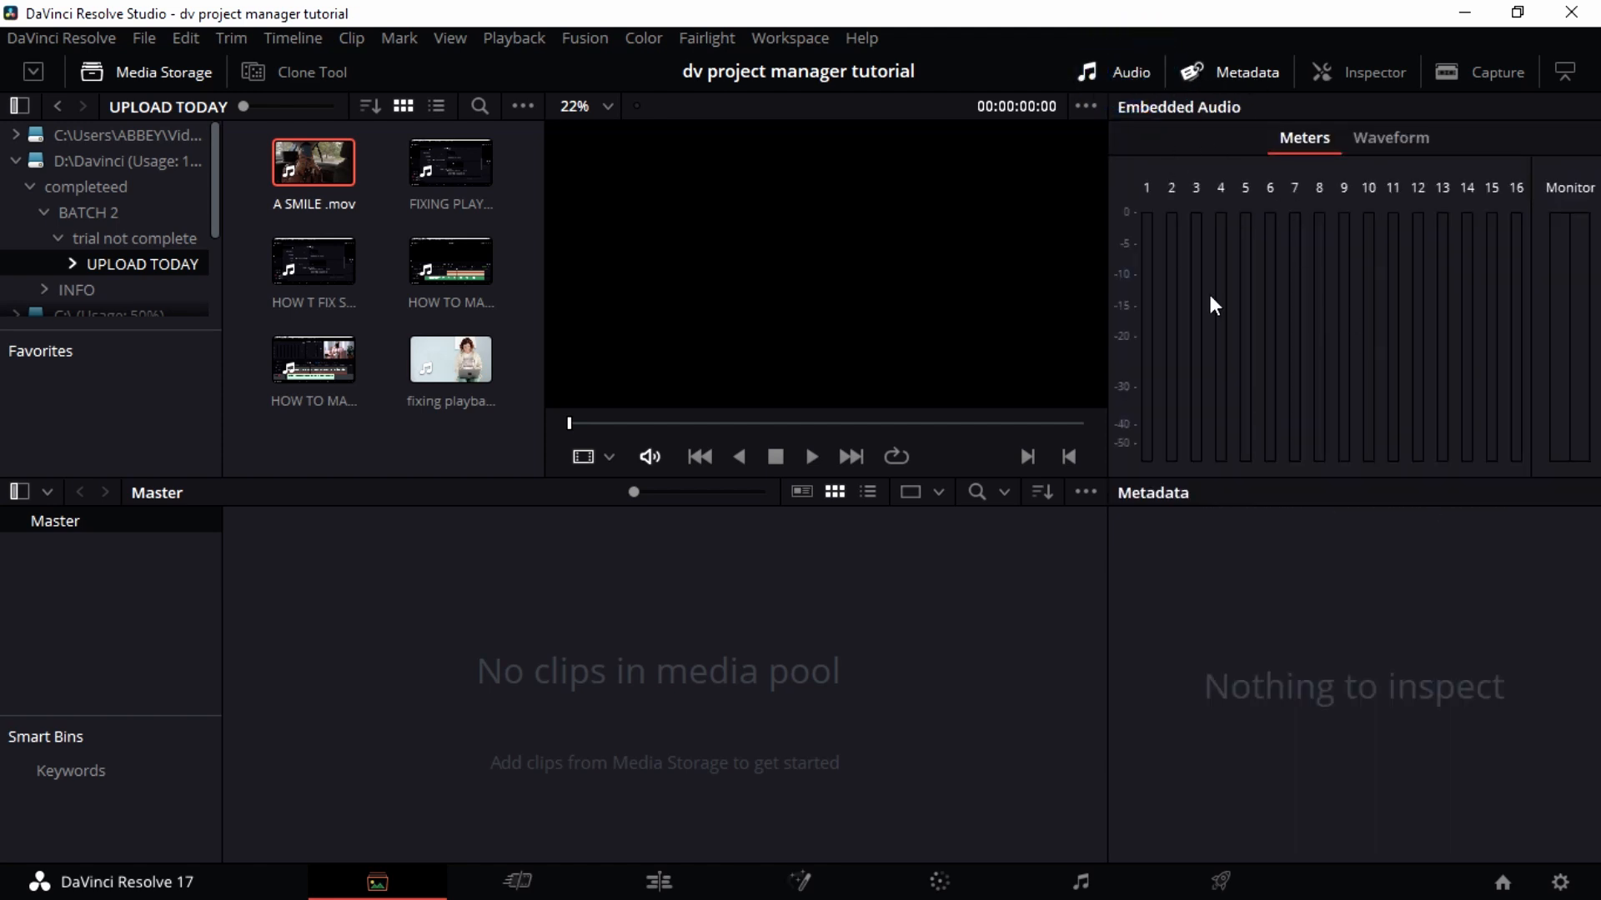
{"action": "left_click", "coordinate": [1142, 74]}
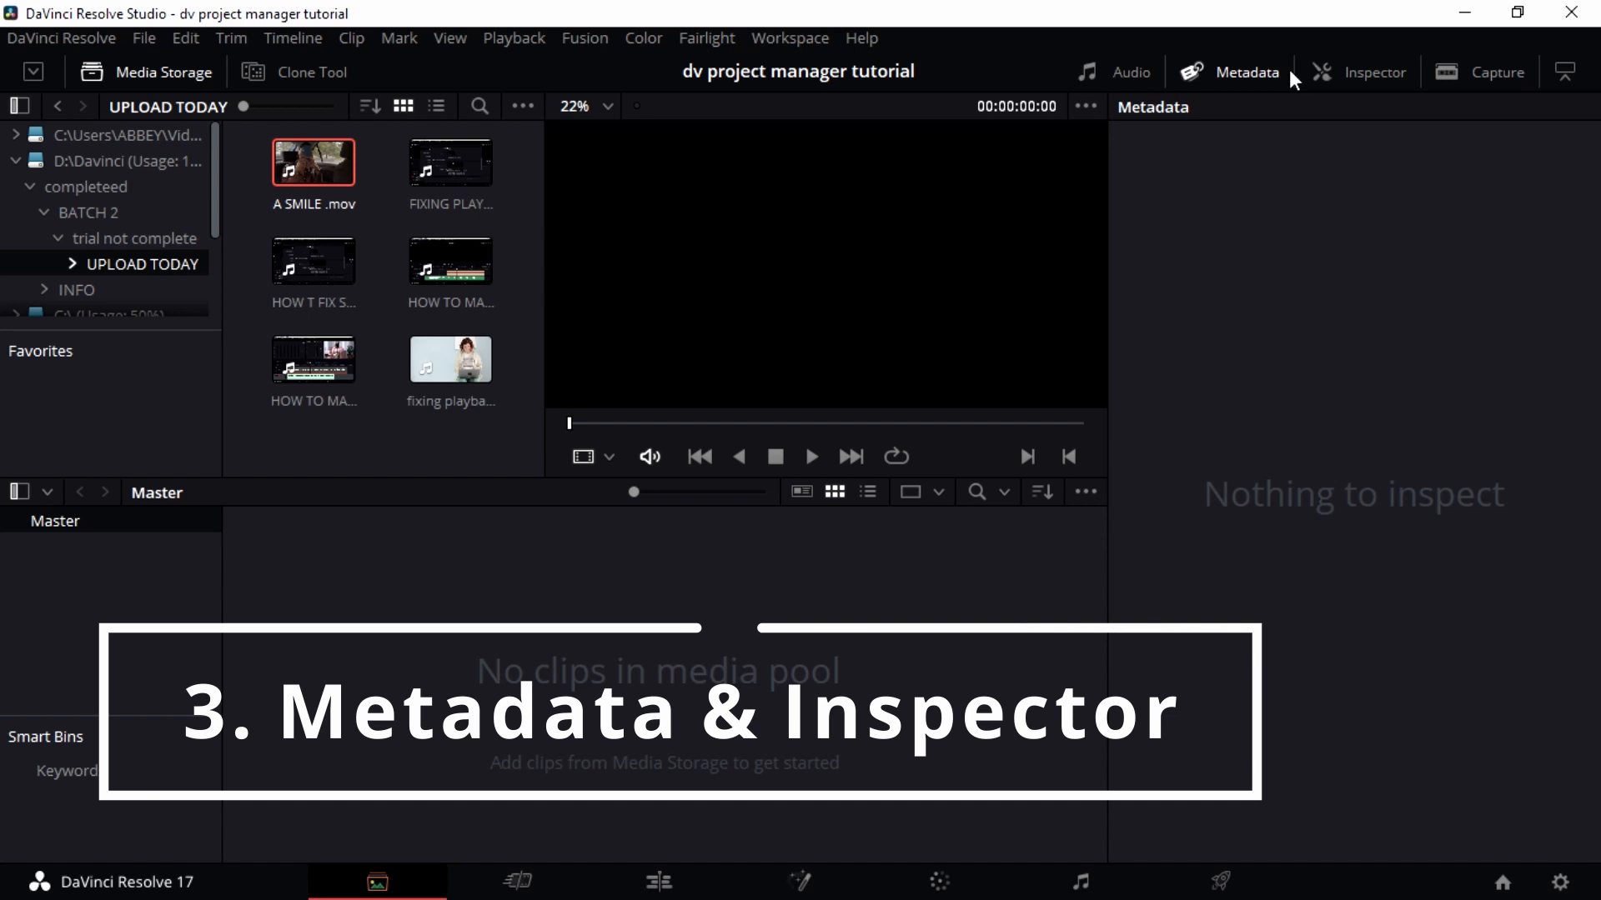
Show the Inspector, examine the Film Scanner and Video Capture modes of the capture area, and close the capture area.
{"action": "left_click", "coordinate": [1358, 70]}
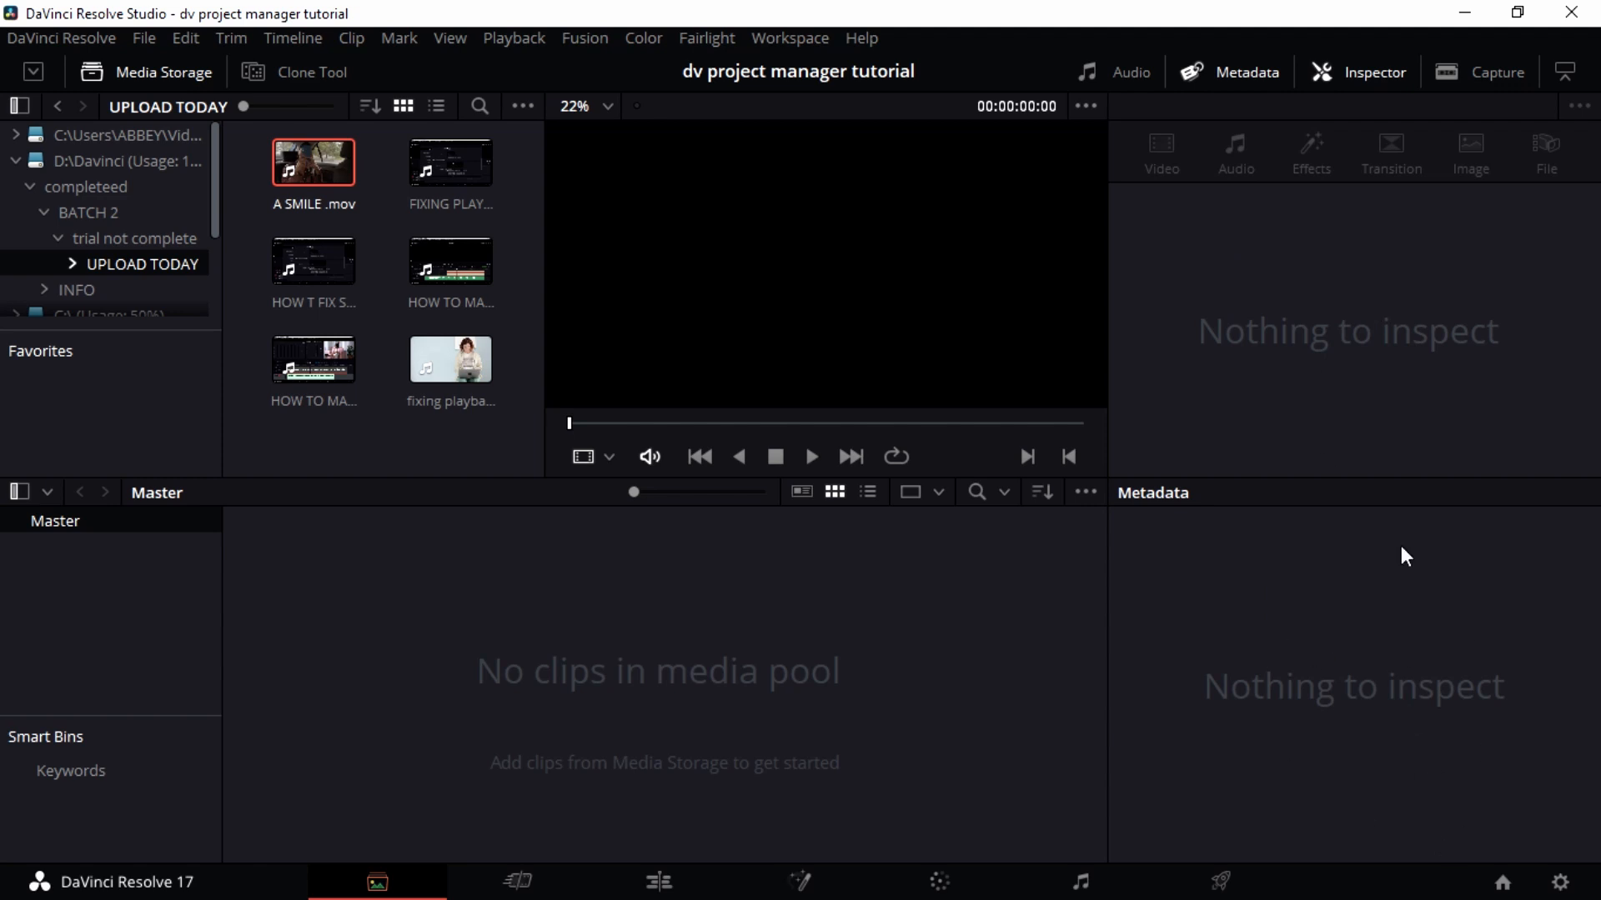
{"action": "left_click", "coordinate": [1496, 70]}
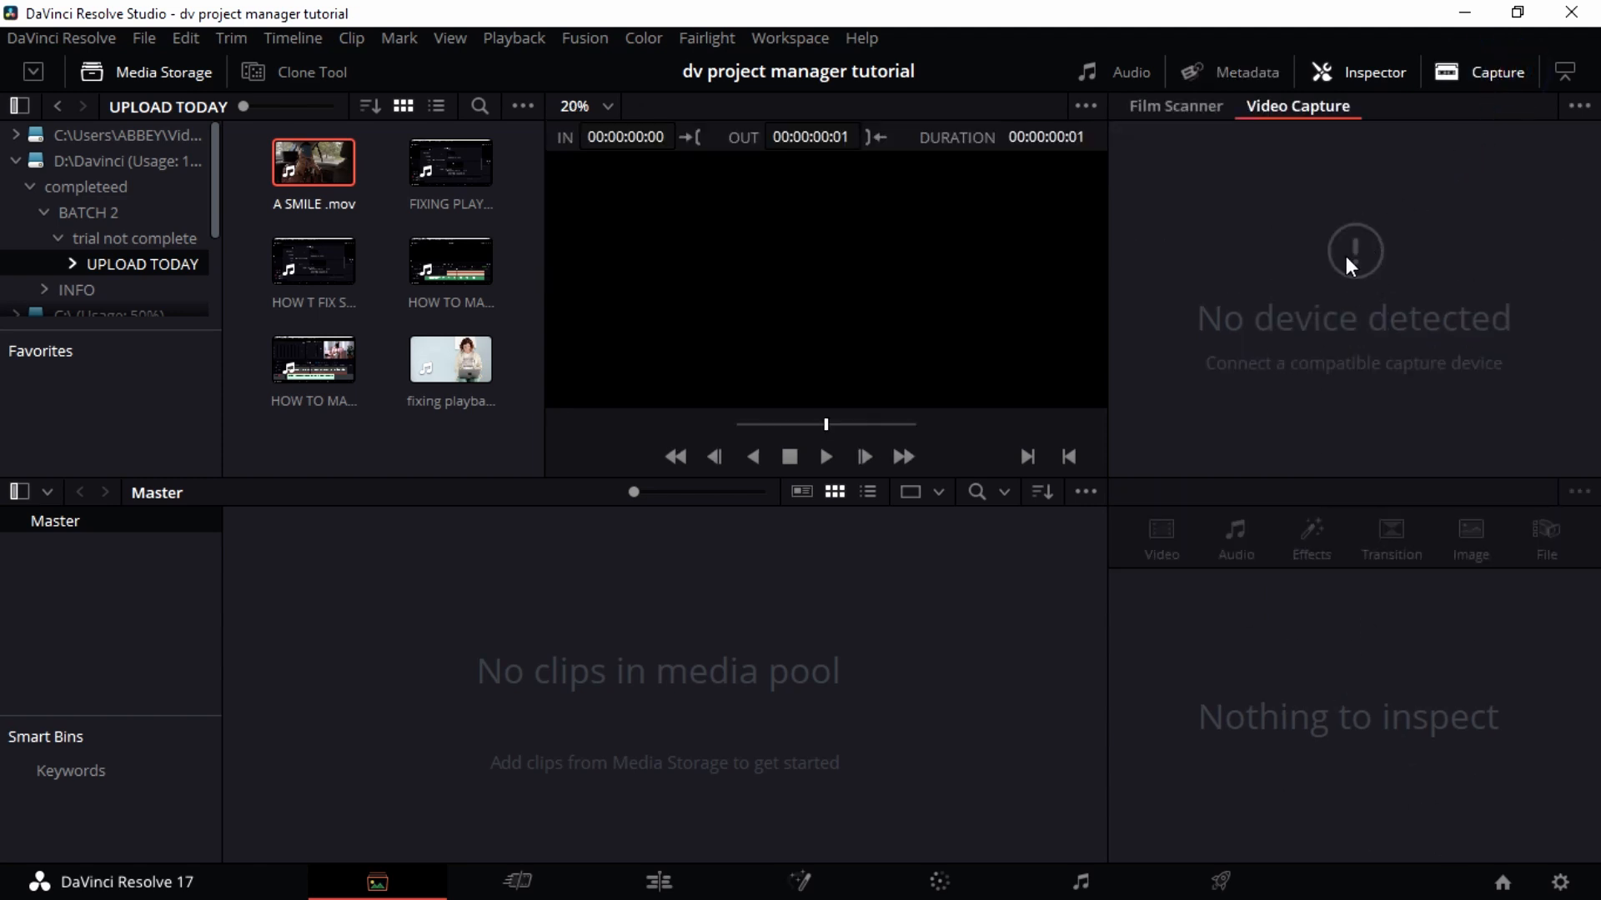
{"action": "left_click", "coordinate": [1182, 105]}
{"action": "left_click", "coordinate": [1302, 117]}
{"action": "left_click", "coordinate": [1196, 108]}
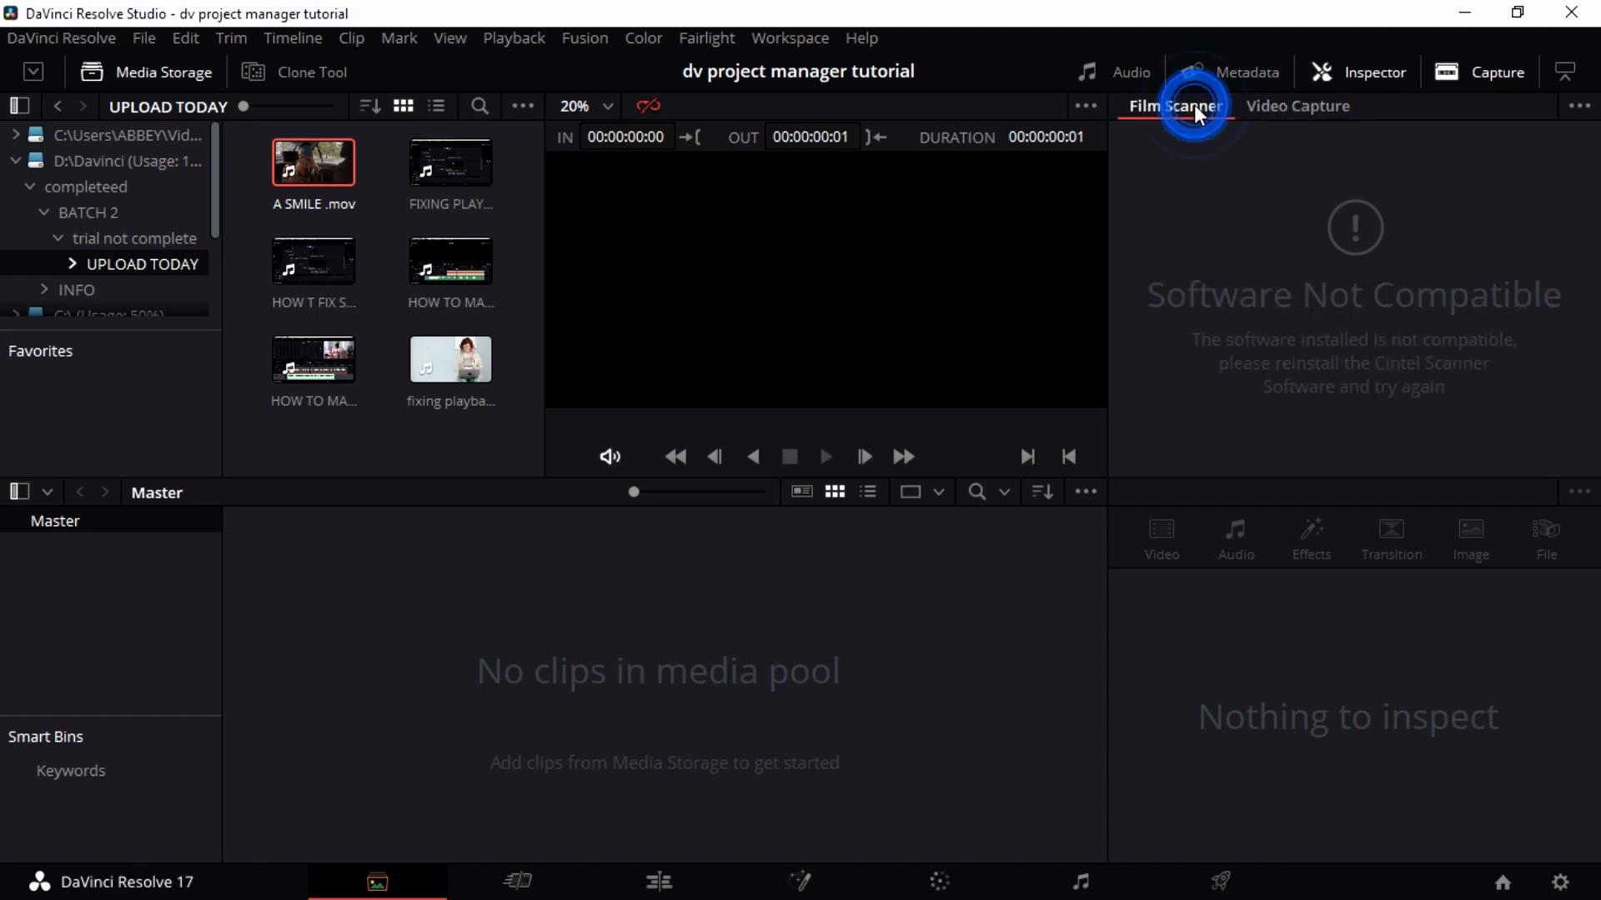
{"action": "left_click", "coordinate": [1269, 107]}
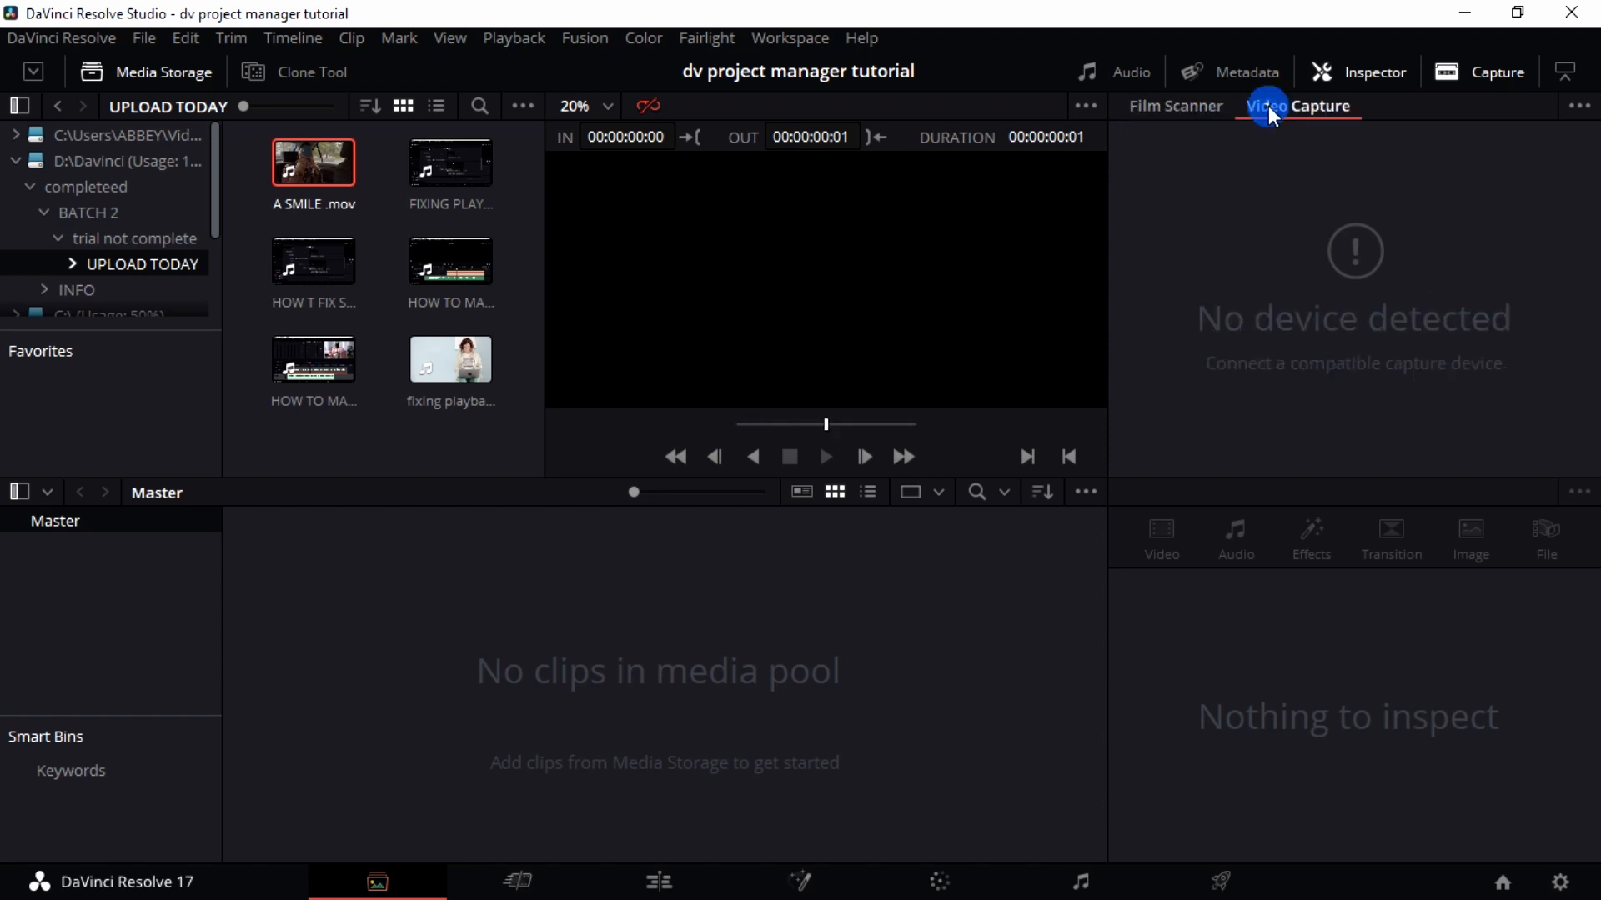
{"action": "left_click", "coordinate": [1471, 76]}
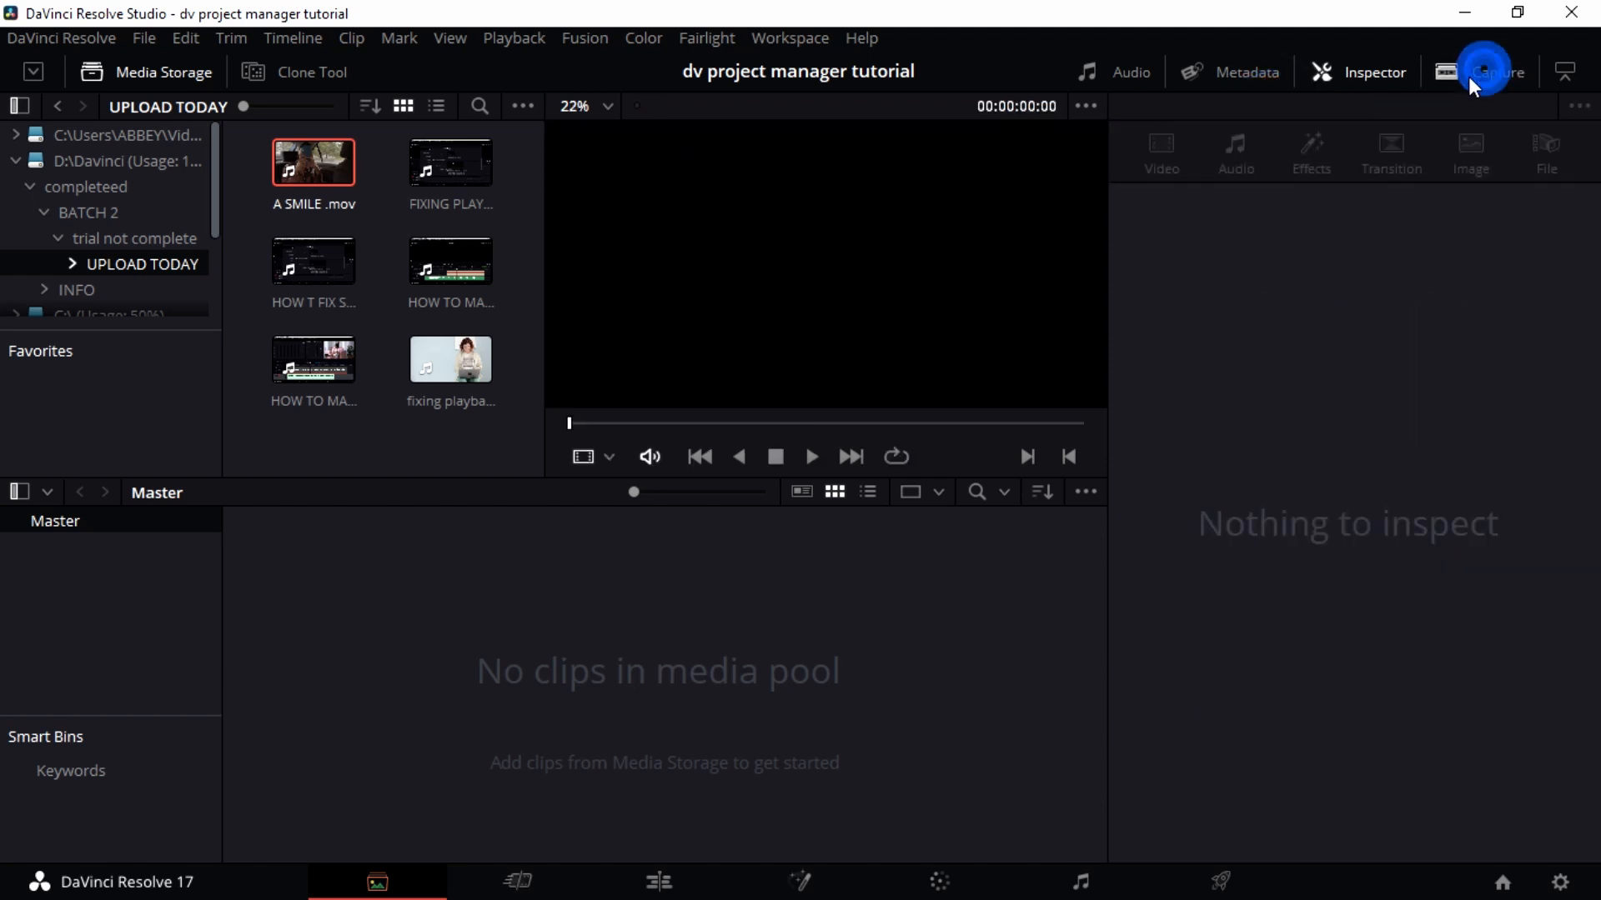
Hide the Inspector and show the clip metadata together with the embedded audio meters.
{"action": "left_click", "coordinate": [1366, 77]}
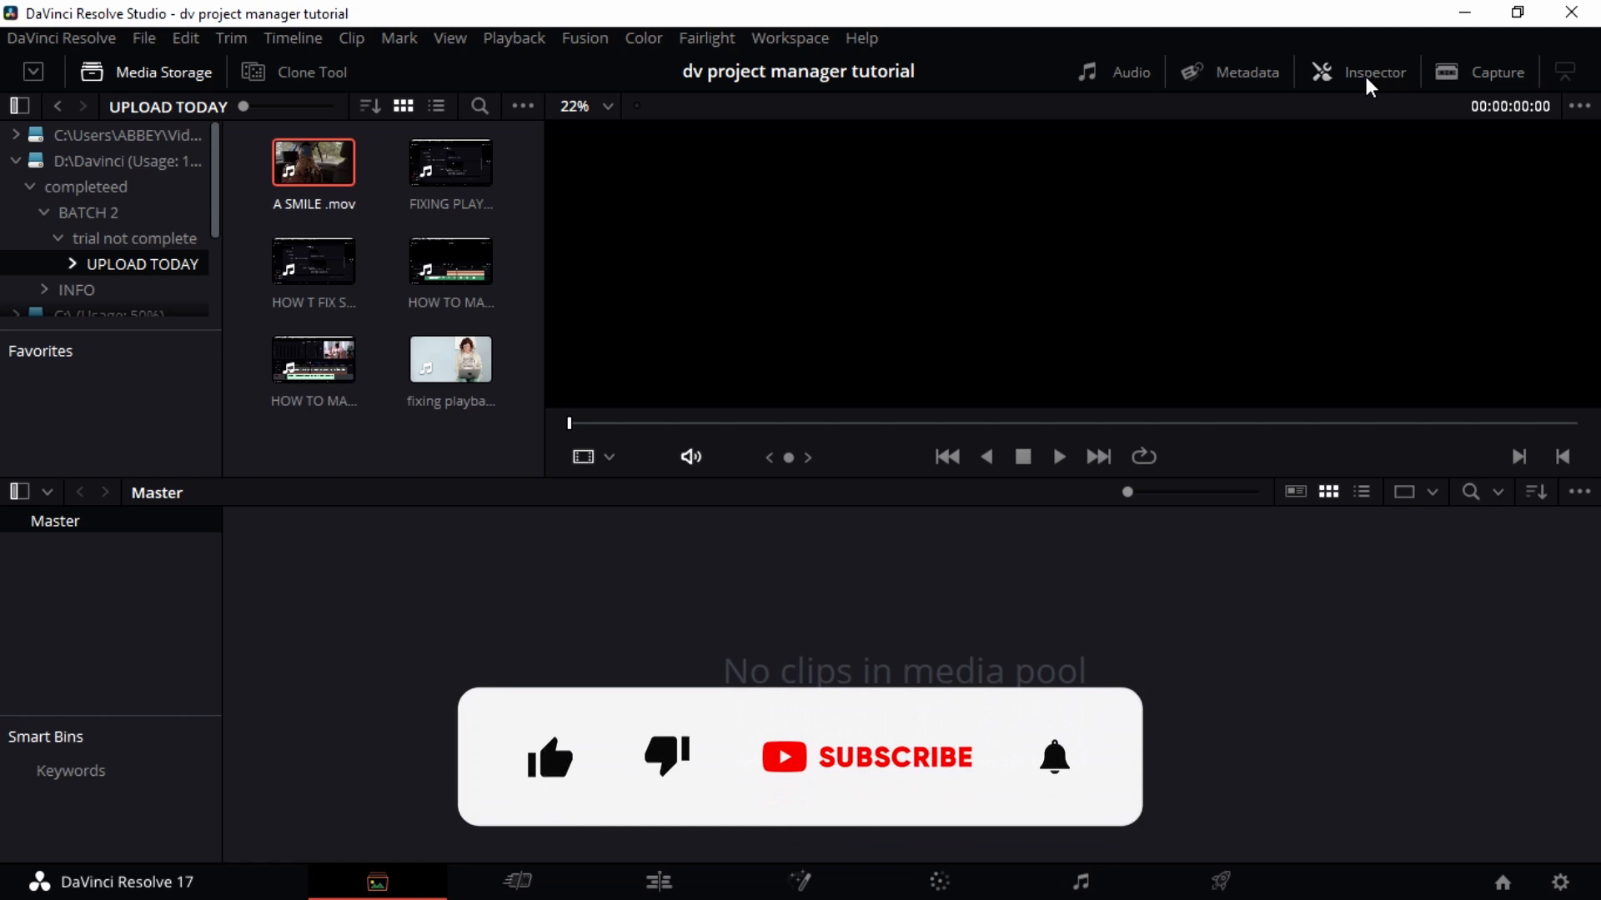
{"action": "left_click", "coordinate": [1365, 77]}
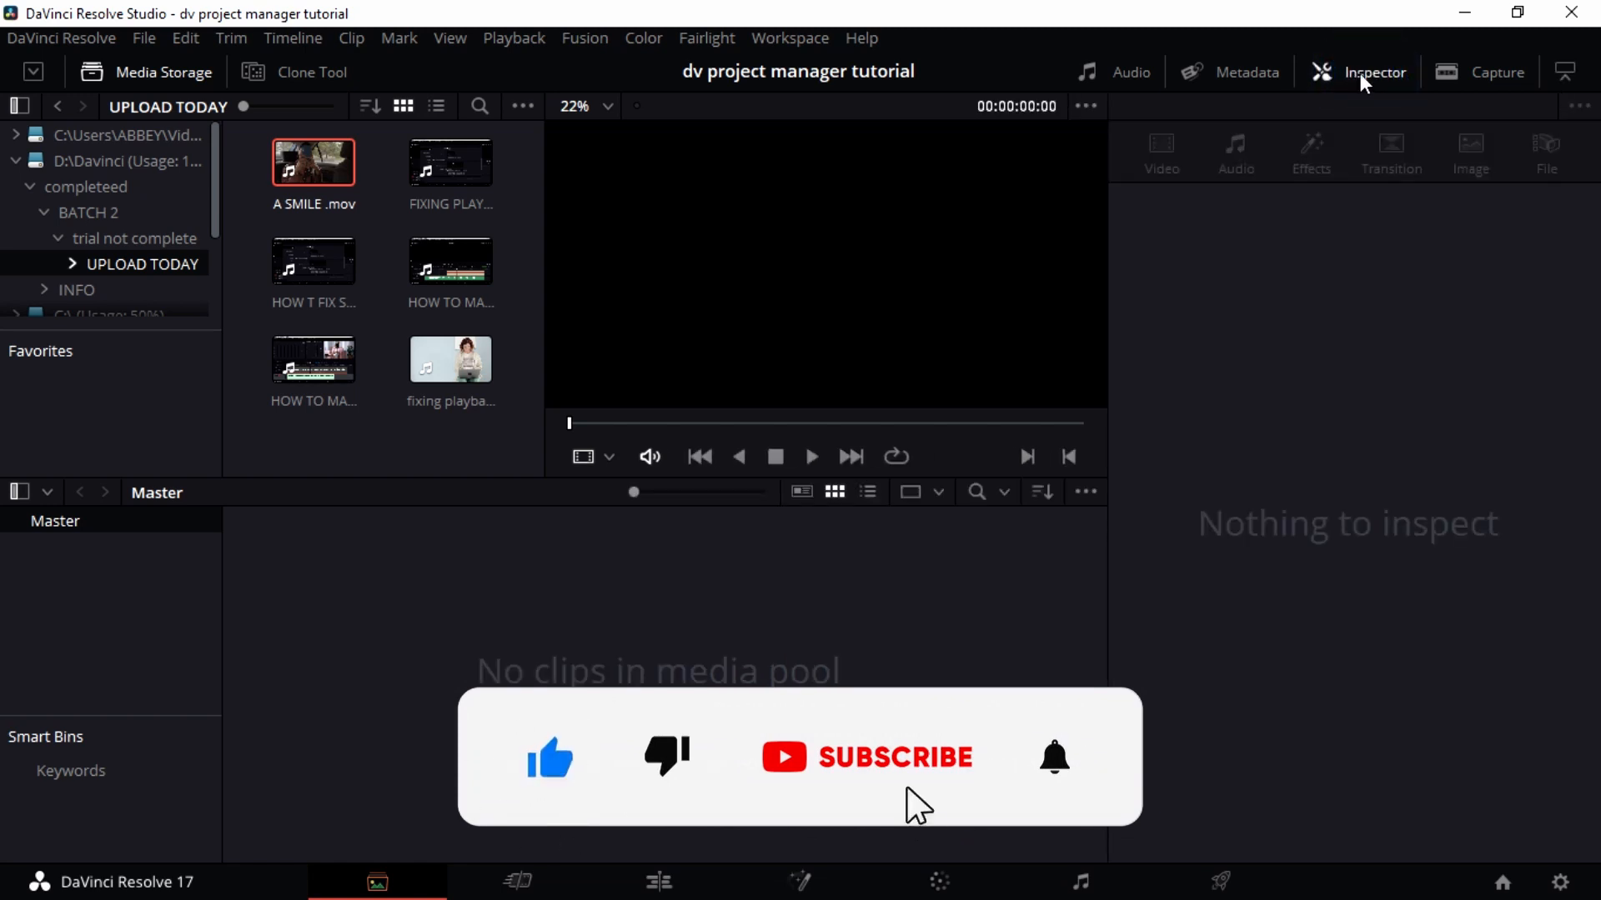
{"action": "left_click", "coordinate": [1359, 73]}
{"action": "left_click", "coordinate": [1257, 77]}
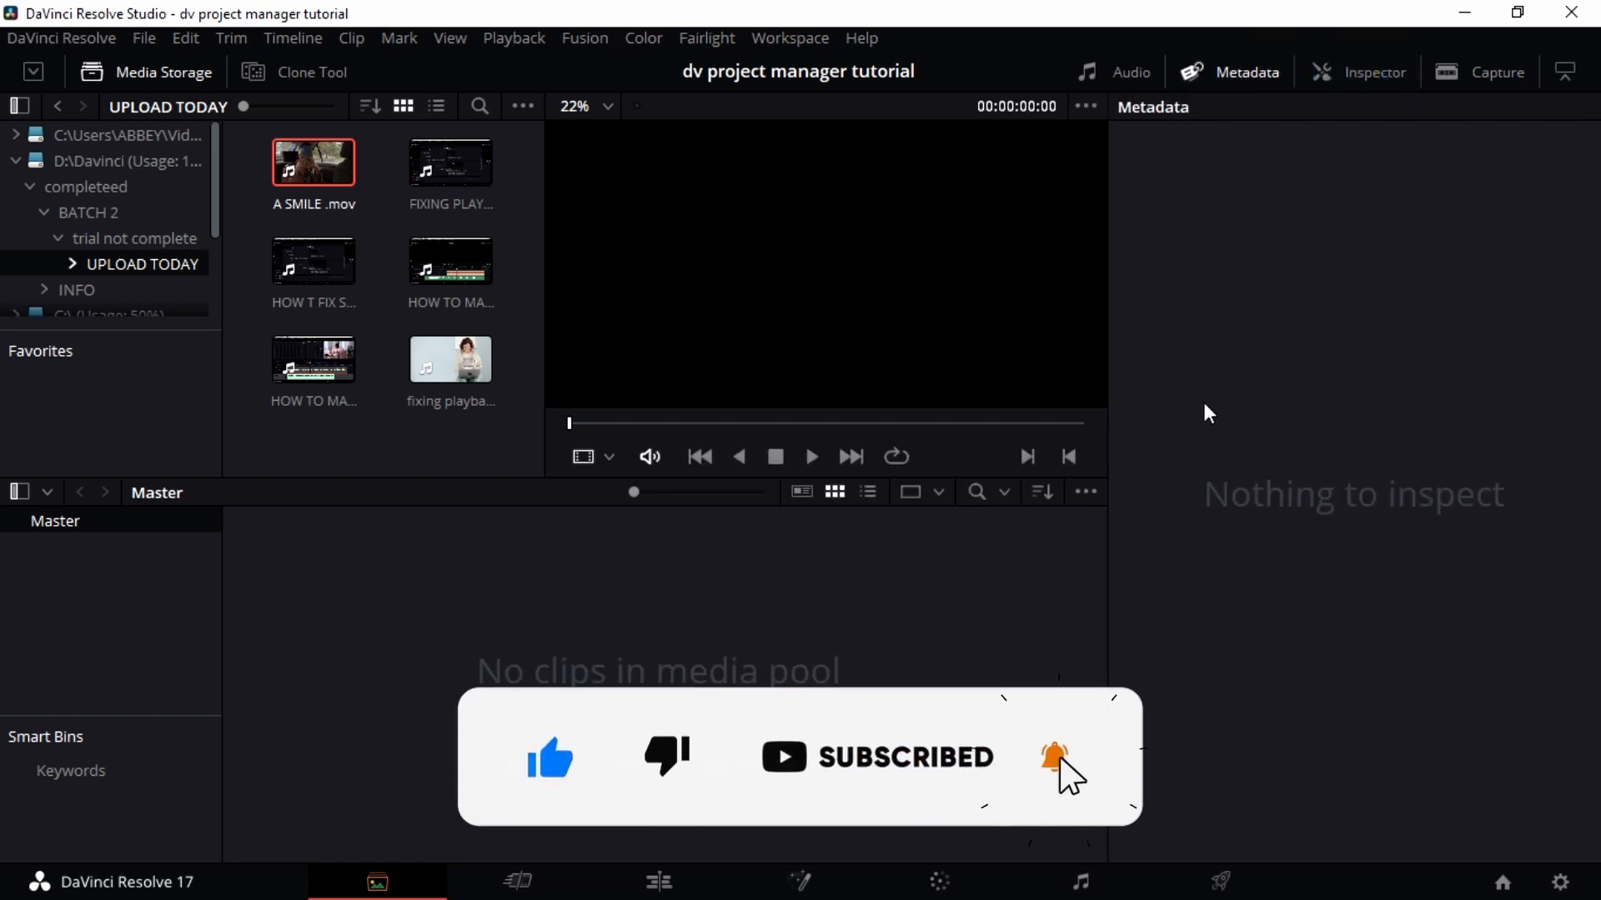
{"action": "left_click", "coordinate": [1129, 72]}
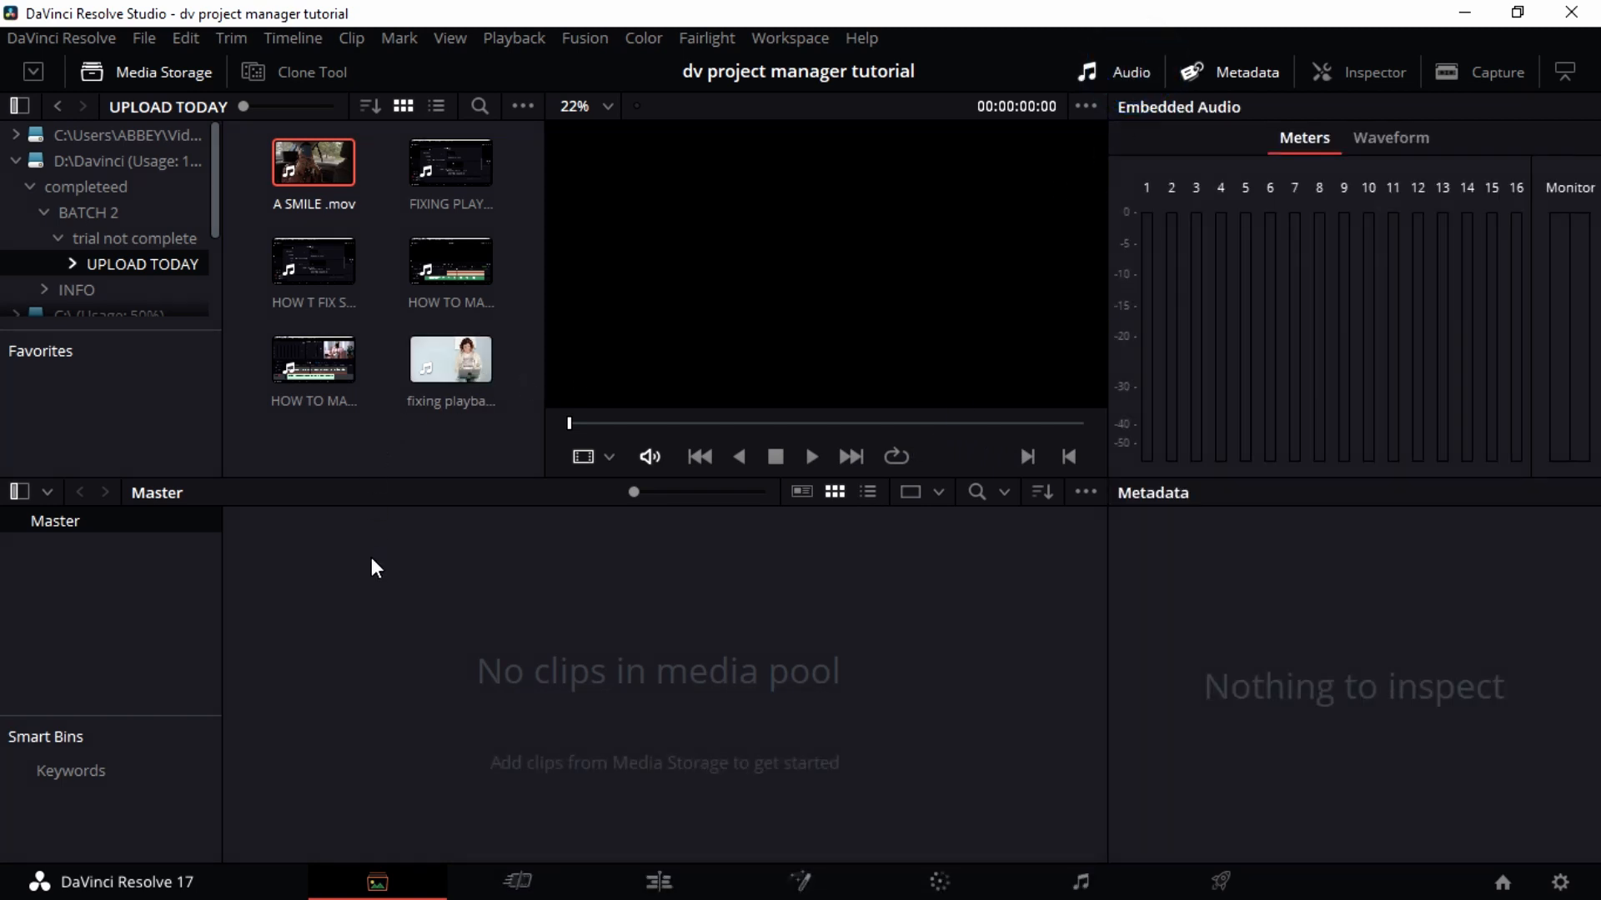
Add the A SMILE .mov clip from media storage to the Master bin of the media pool.
{"action": "left_click_drag", "start_coordinate": [317, 176], "coordinate": [479, 704]}
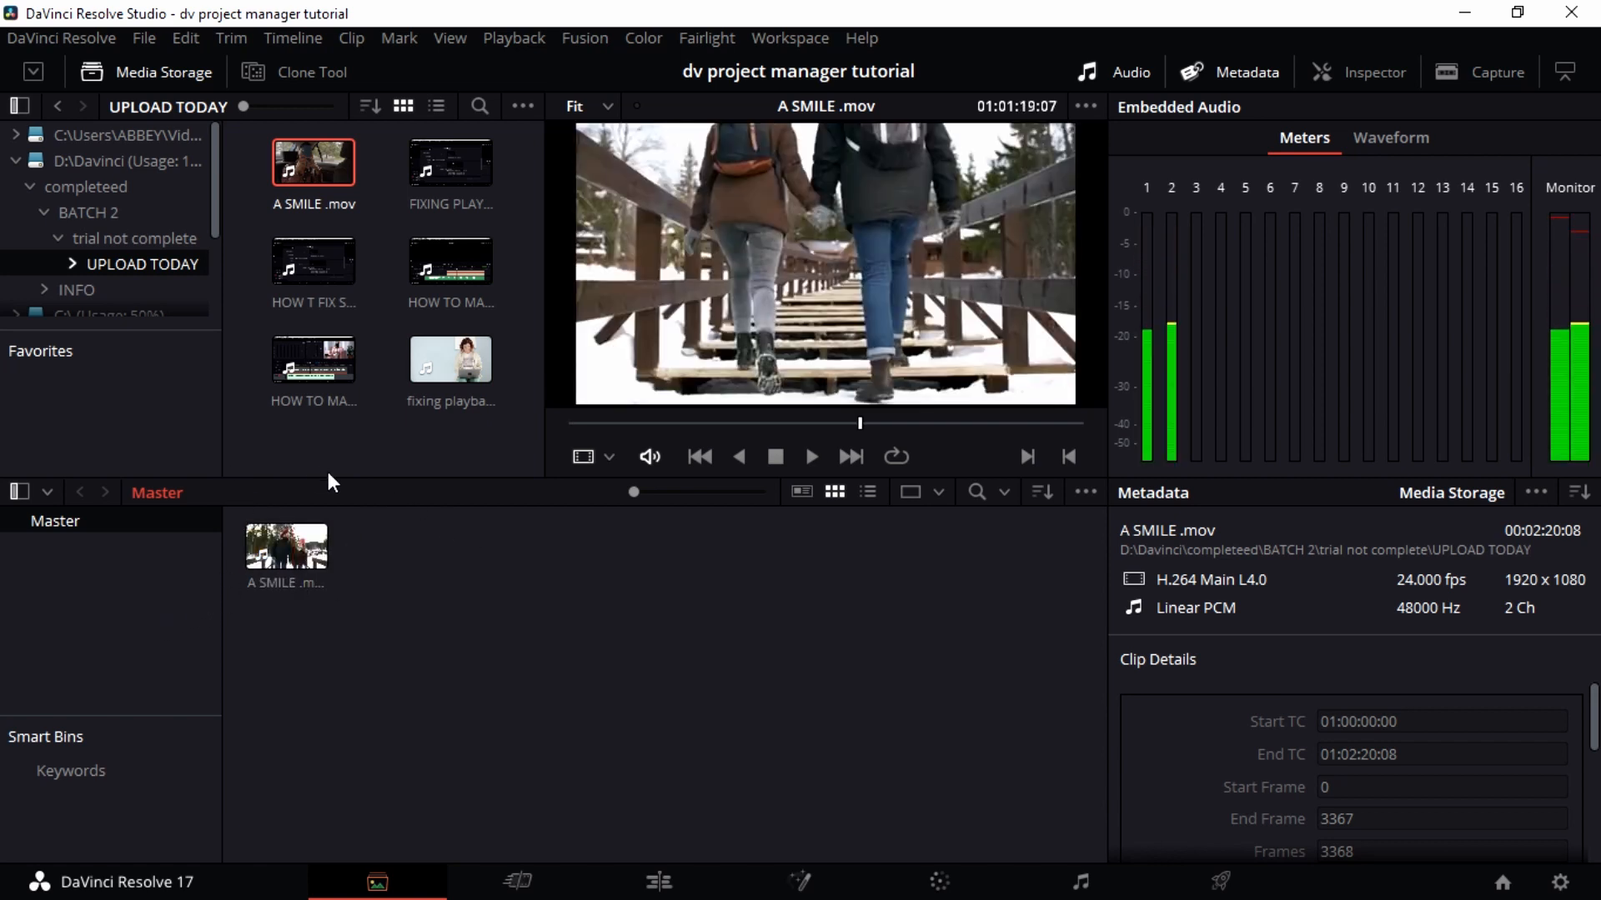
Create a new bin inside Master and open it.
{"action": "left_click", "coordinate": [70, 575]}
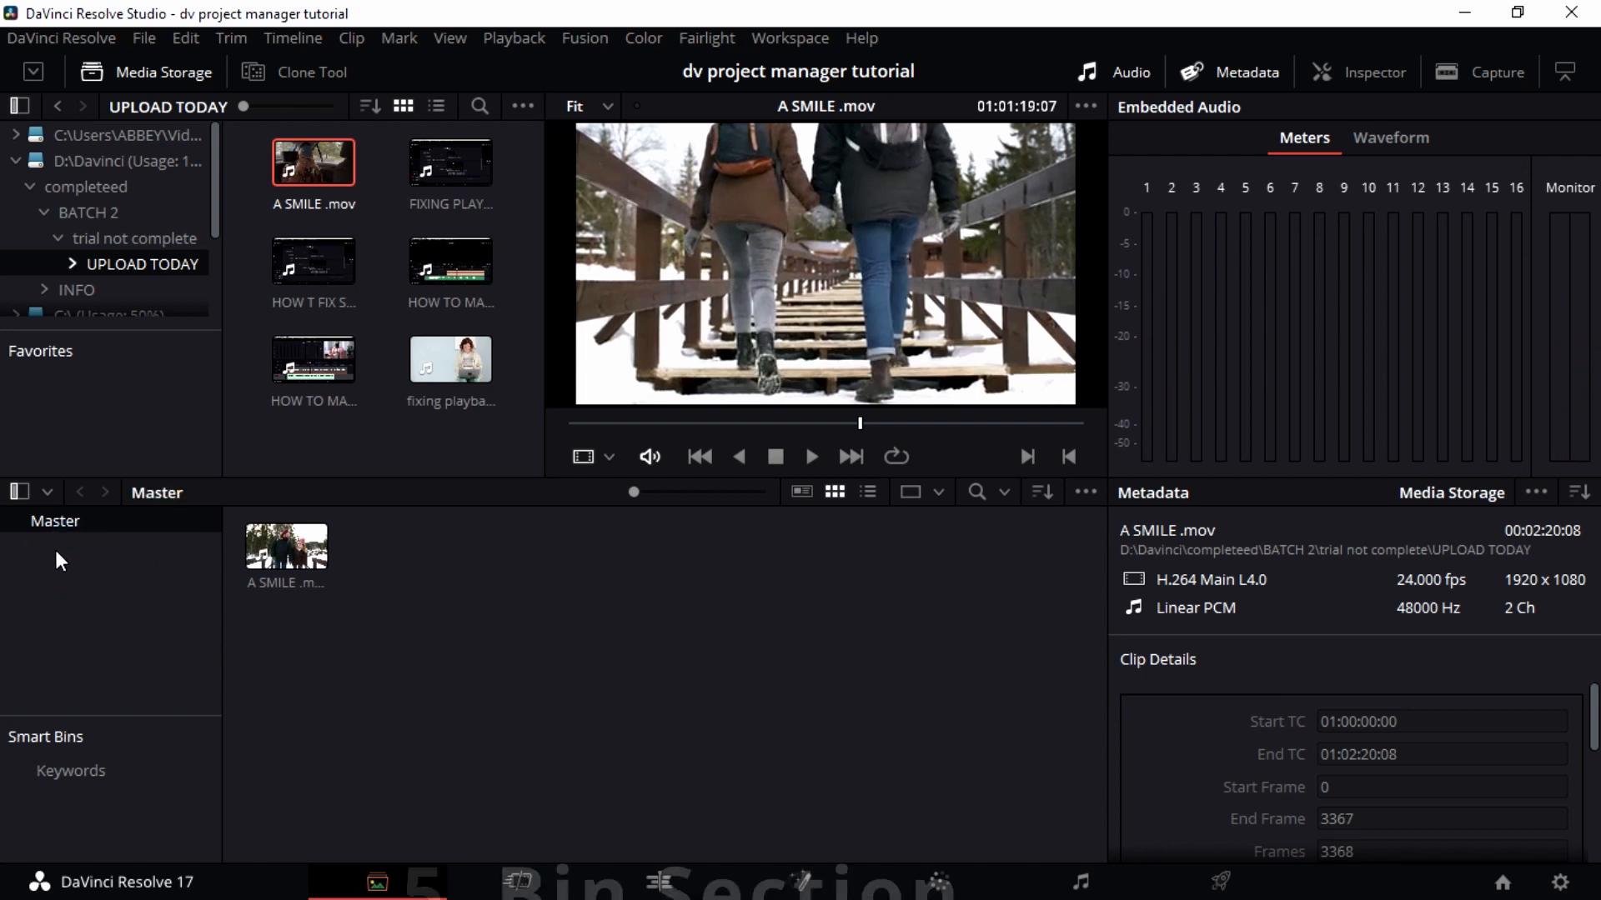
{"action": "right_click", "coordinate": [63, 543]}
{"action": "left_click", "coordinate": [127, 566]}
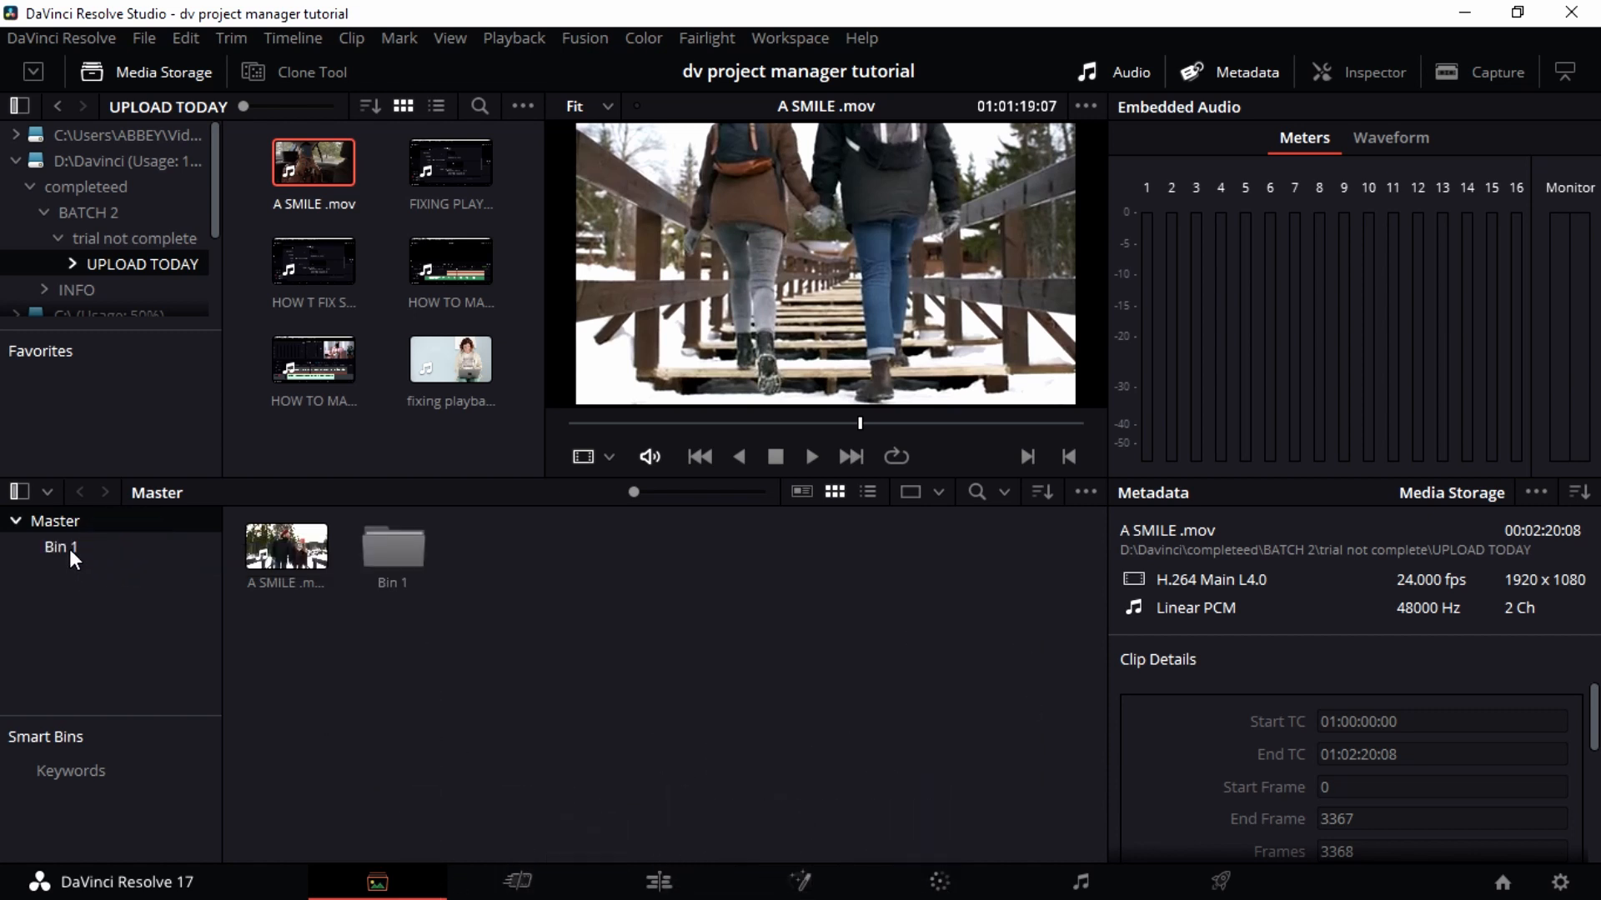
{"action": "right_click", "coordinate": [82, 568]}
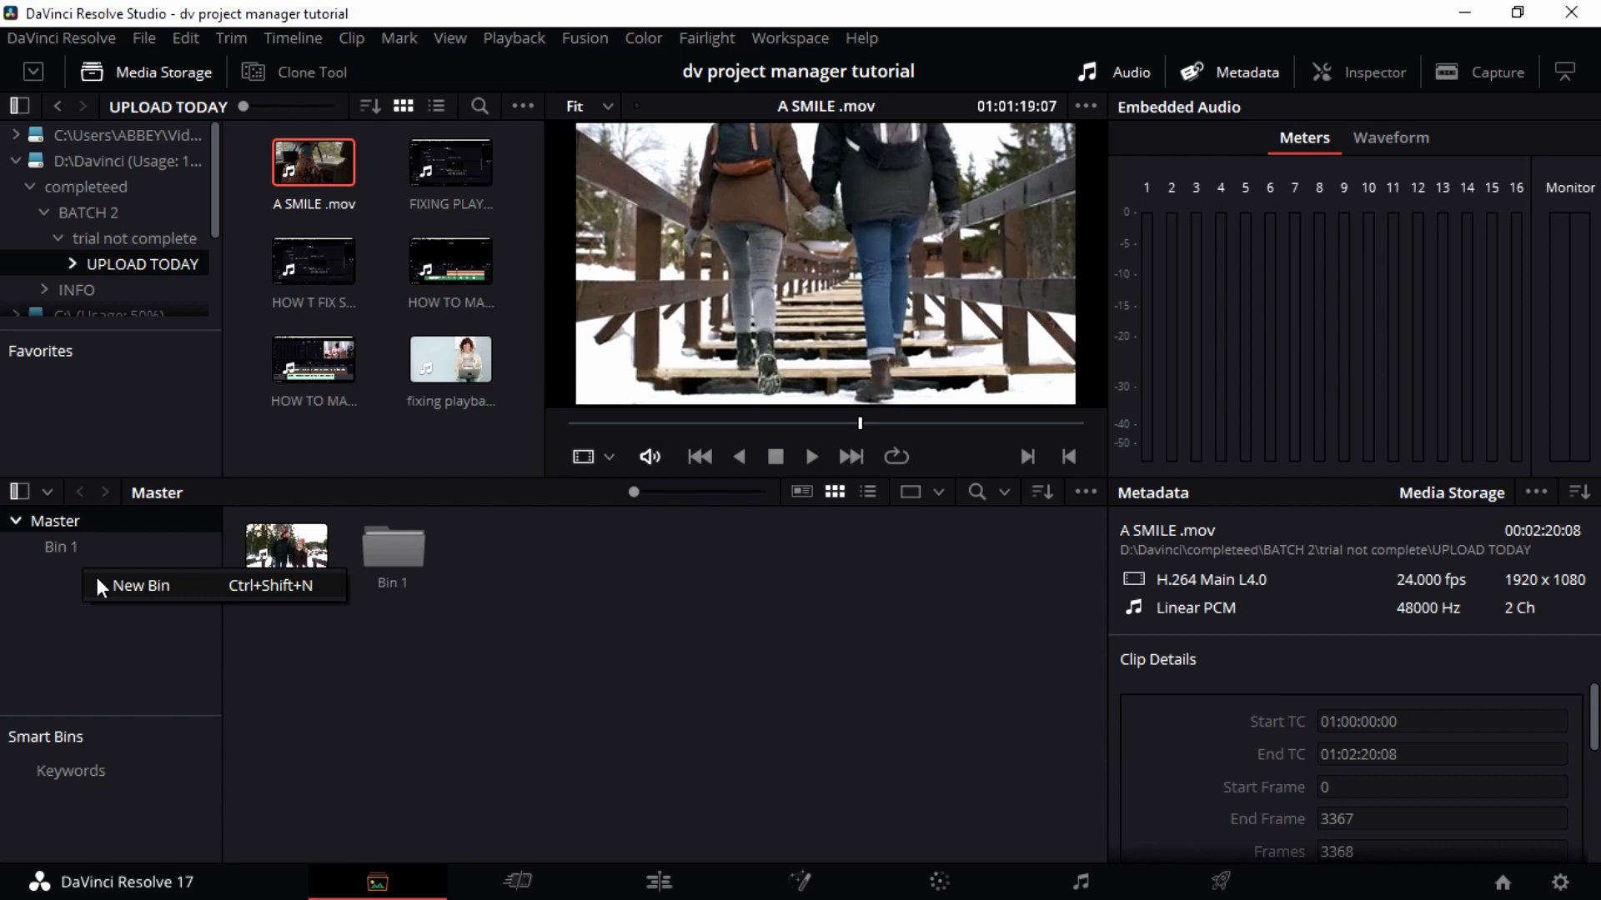
{"action": "left_click", "coordinate": [122, 550]}
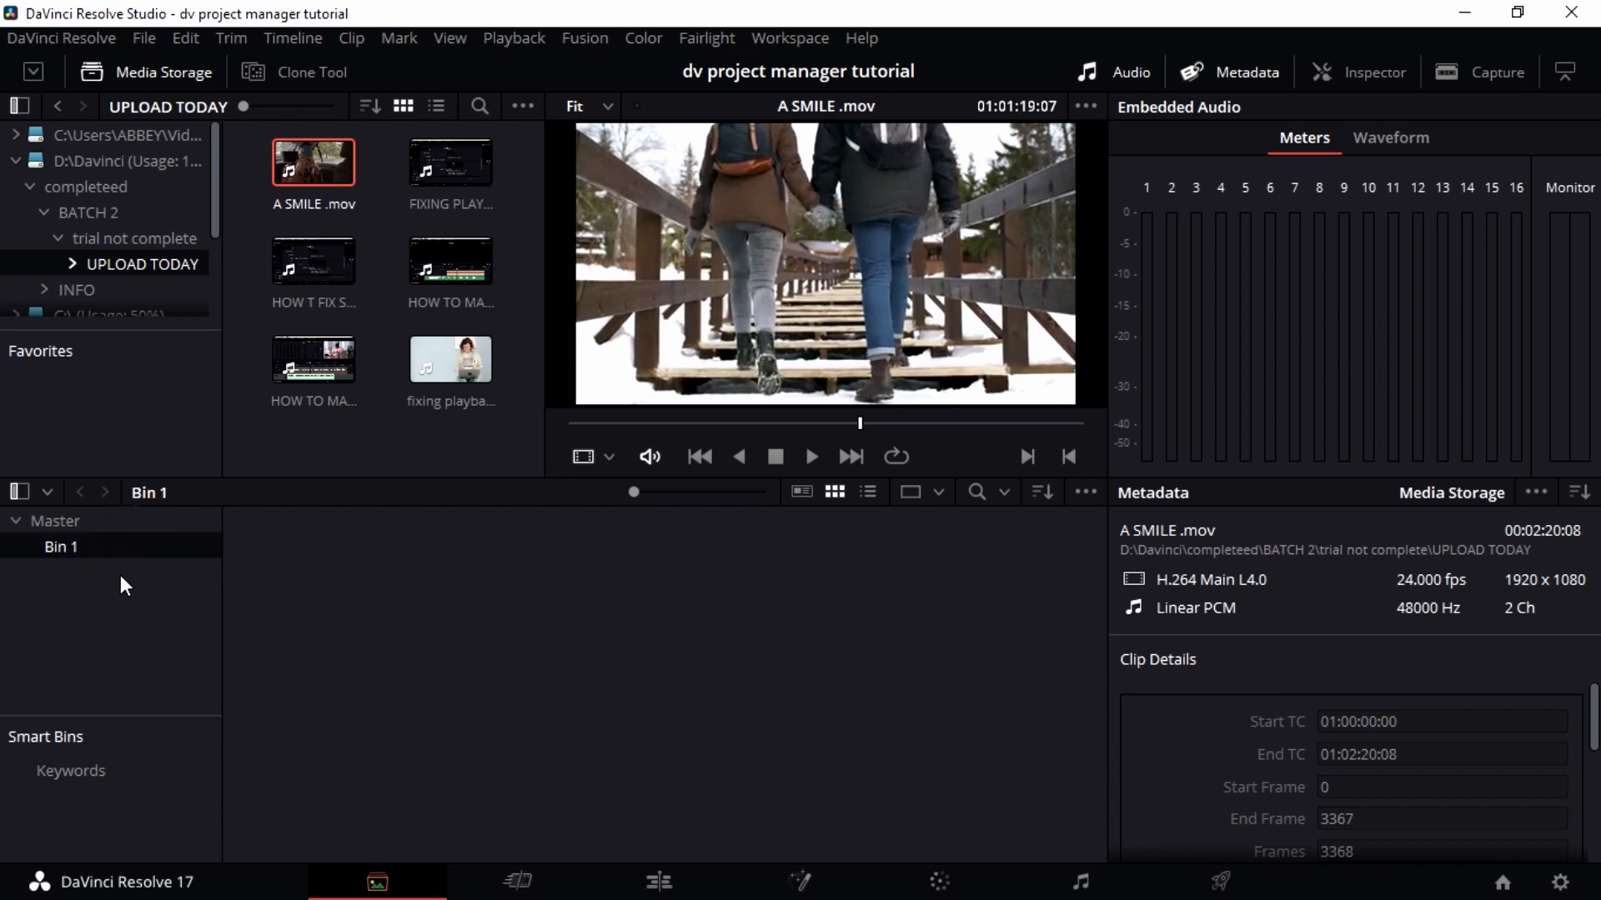
Open the Master bin and delete the A SMILE .mov clip from the media pool.
{"action": "double_click", "coordinate": [87, 529]}
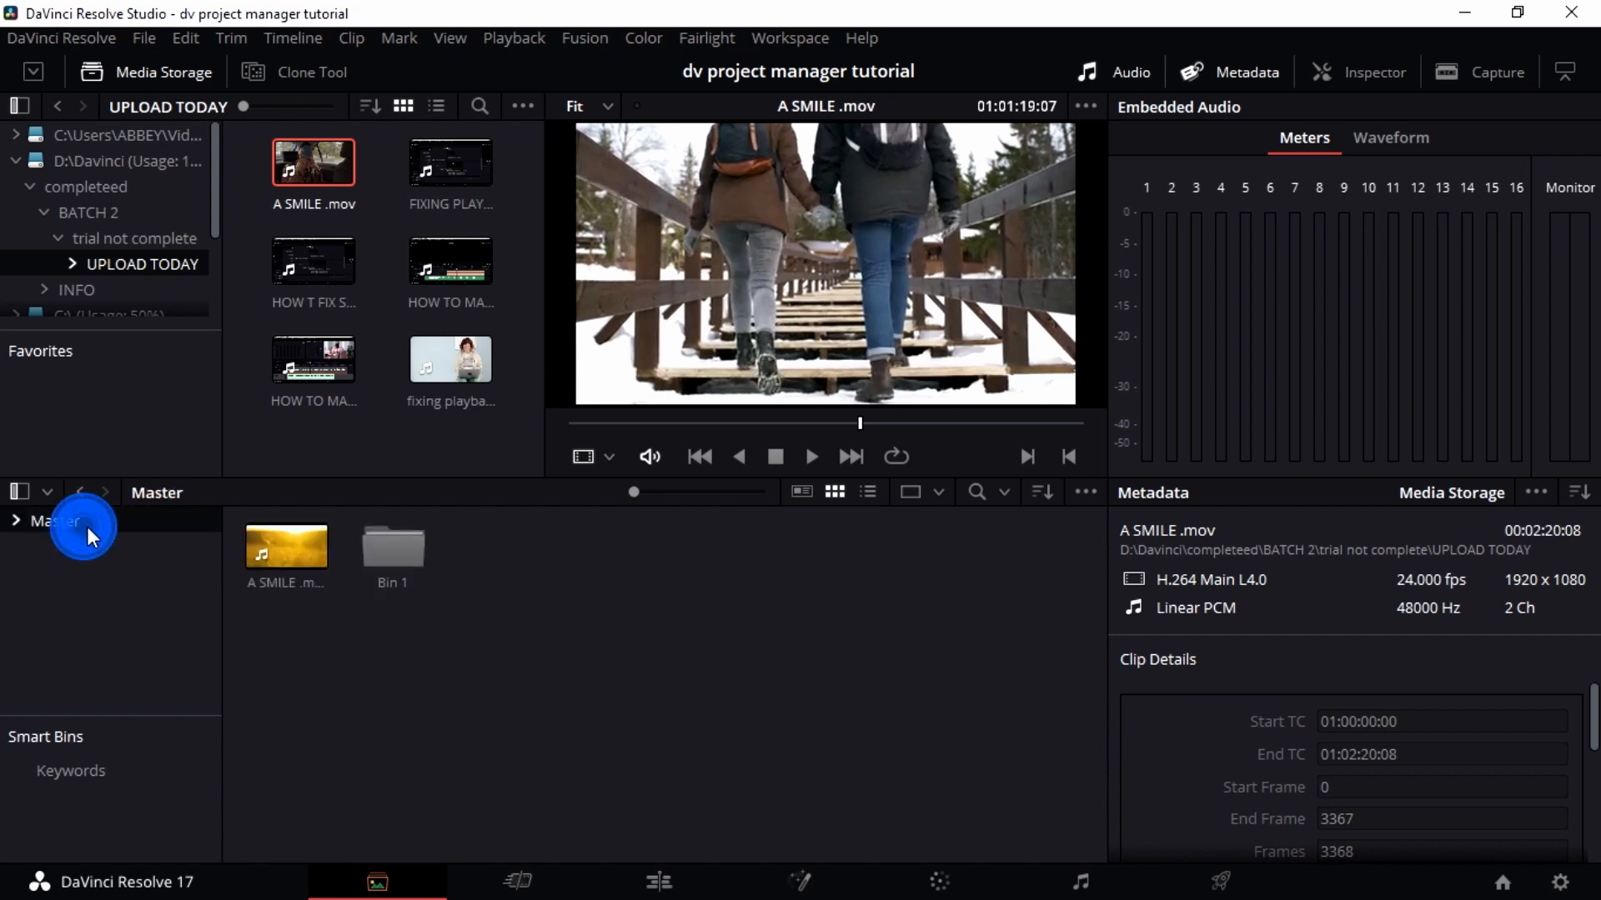
{"action": "left_click", "coordinate": [287, 580]}
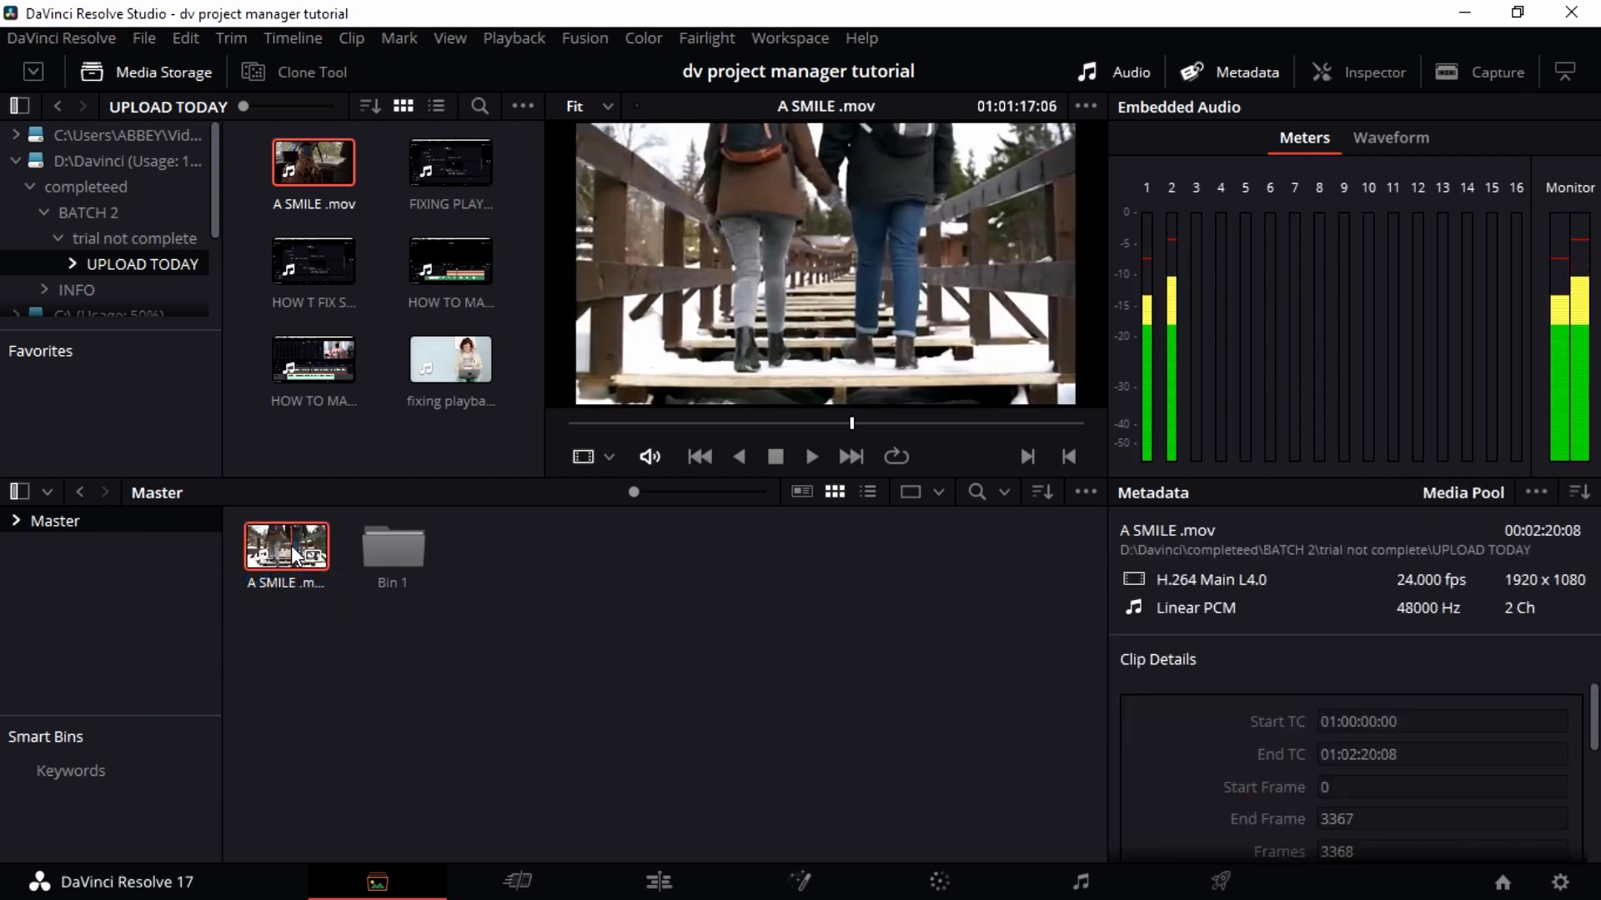
{"action": "key", "text": "Delete"}
Open Bin 1 and rename it B-ROLL.
{"action": "left_click", "coordinate": [267, 557]}
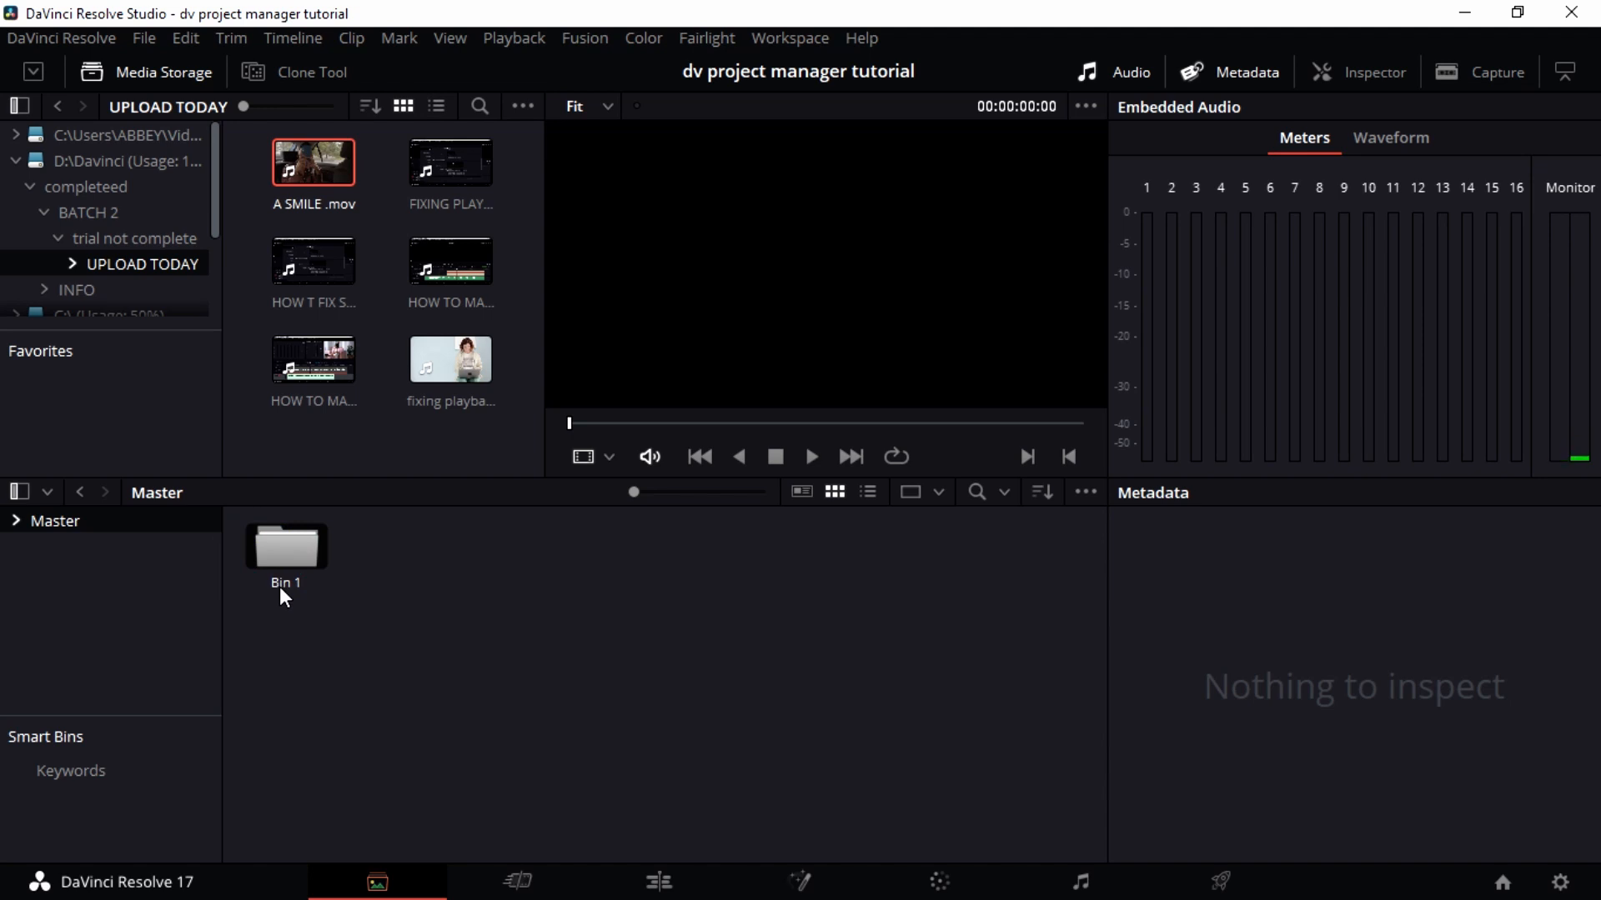
{"action": "double_click", "coordinate": [280, 587]}
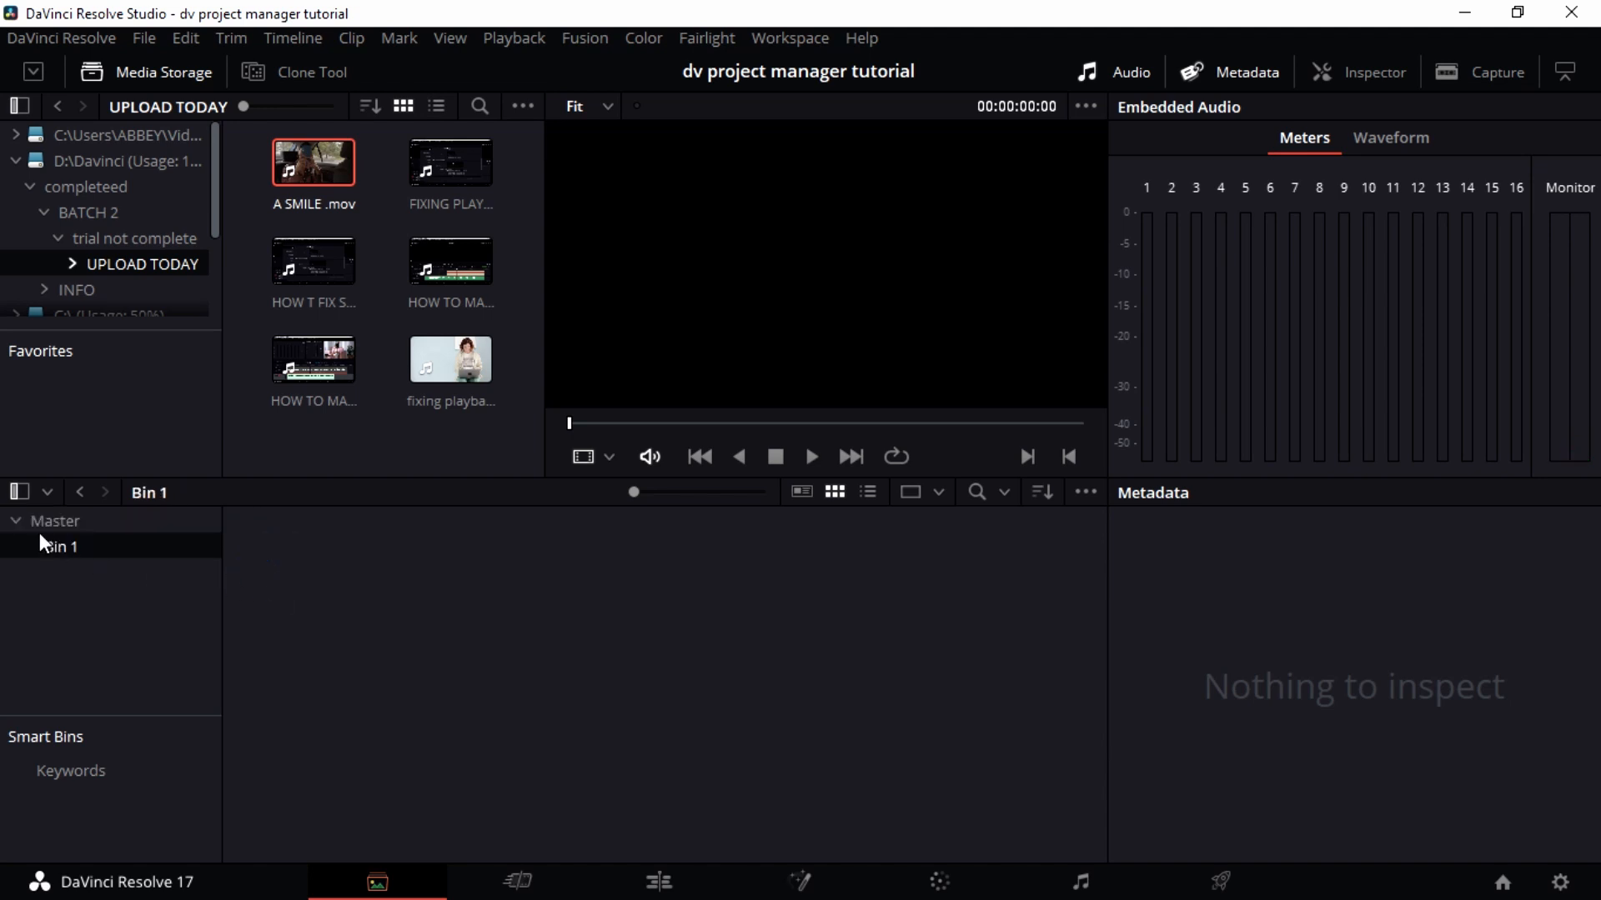
{"action": "left_click", "coordinate": [63, 539]}
{"action": "left_click", "coordinate": [78, 543]}
{"action": "type", "text": "B-ROLL"}
{"action": "left_click", "coordinate": [33, 543]}
{"action": "left_click", "coordinate": [117, 546]}
Show the Master bin's contents, collapsing and expanding its bin tree.
{"action": "left_click", "coordinate": [11, 524]}
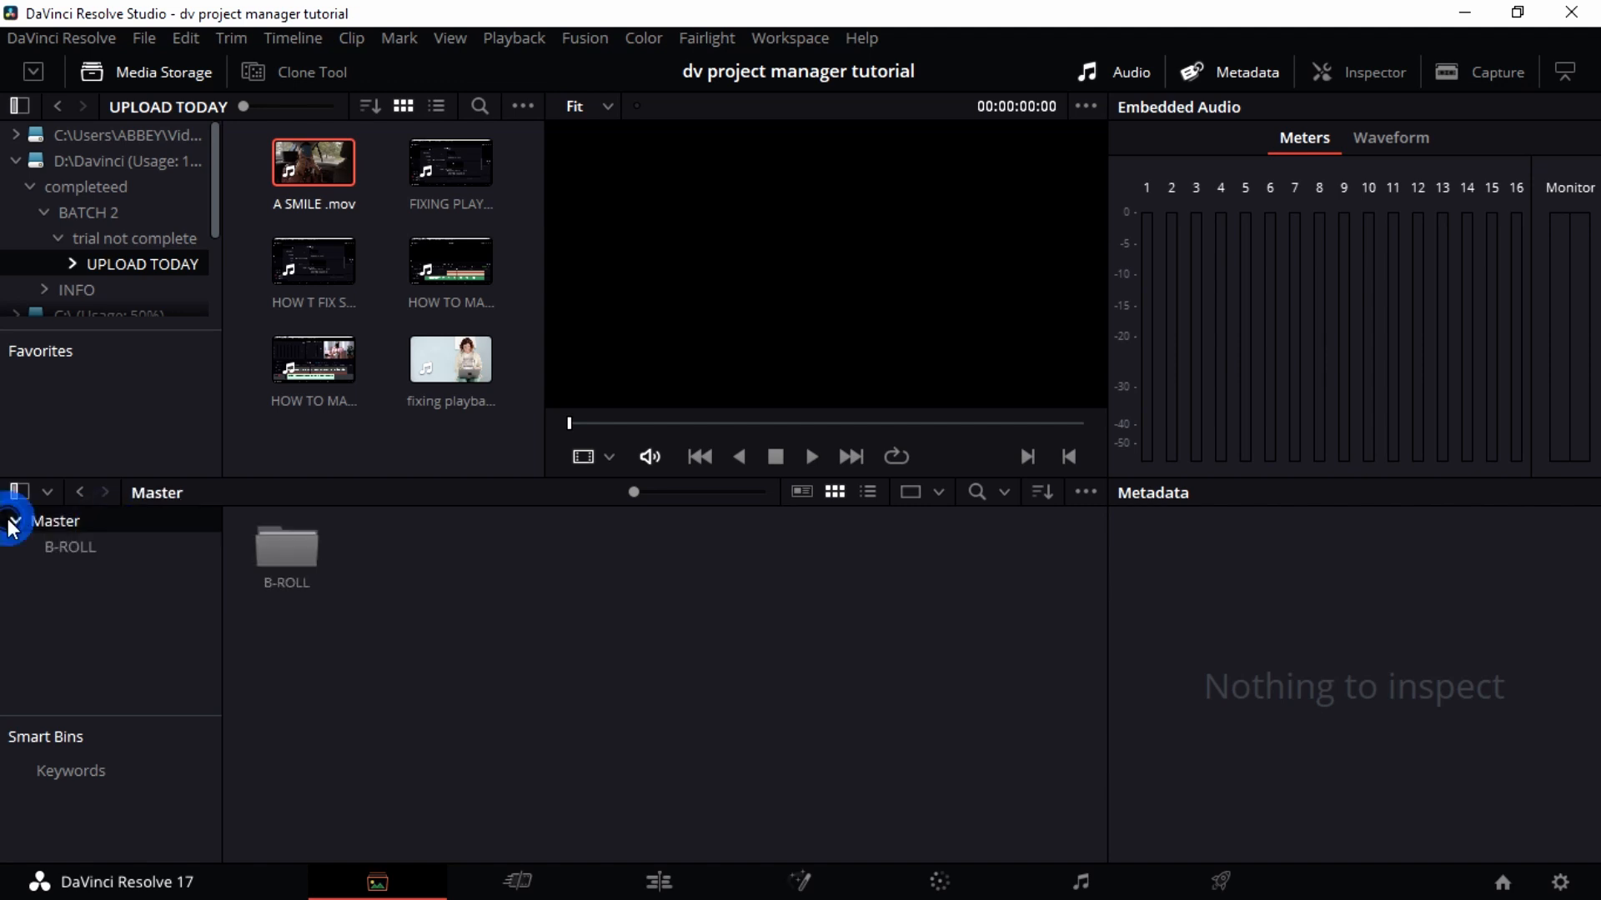
{"action": "left_click", "coordinate": [17, 520]}
{"action": "left_click", "coordinate": [17, 521]}
Create a sub-bin inside the B-ROLL bin and name it B-ROLL SUB.
{"action": "left_click", "coordinate": [77, 547]}
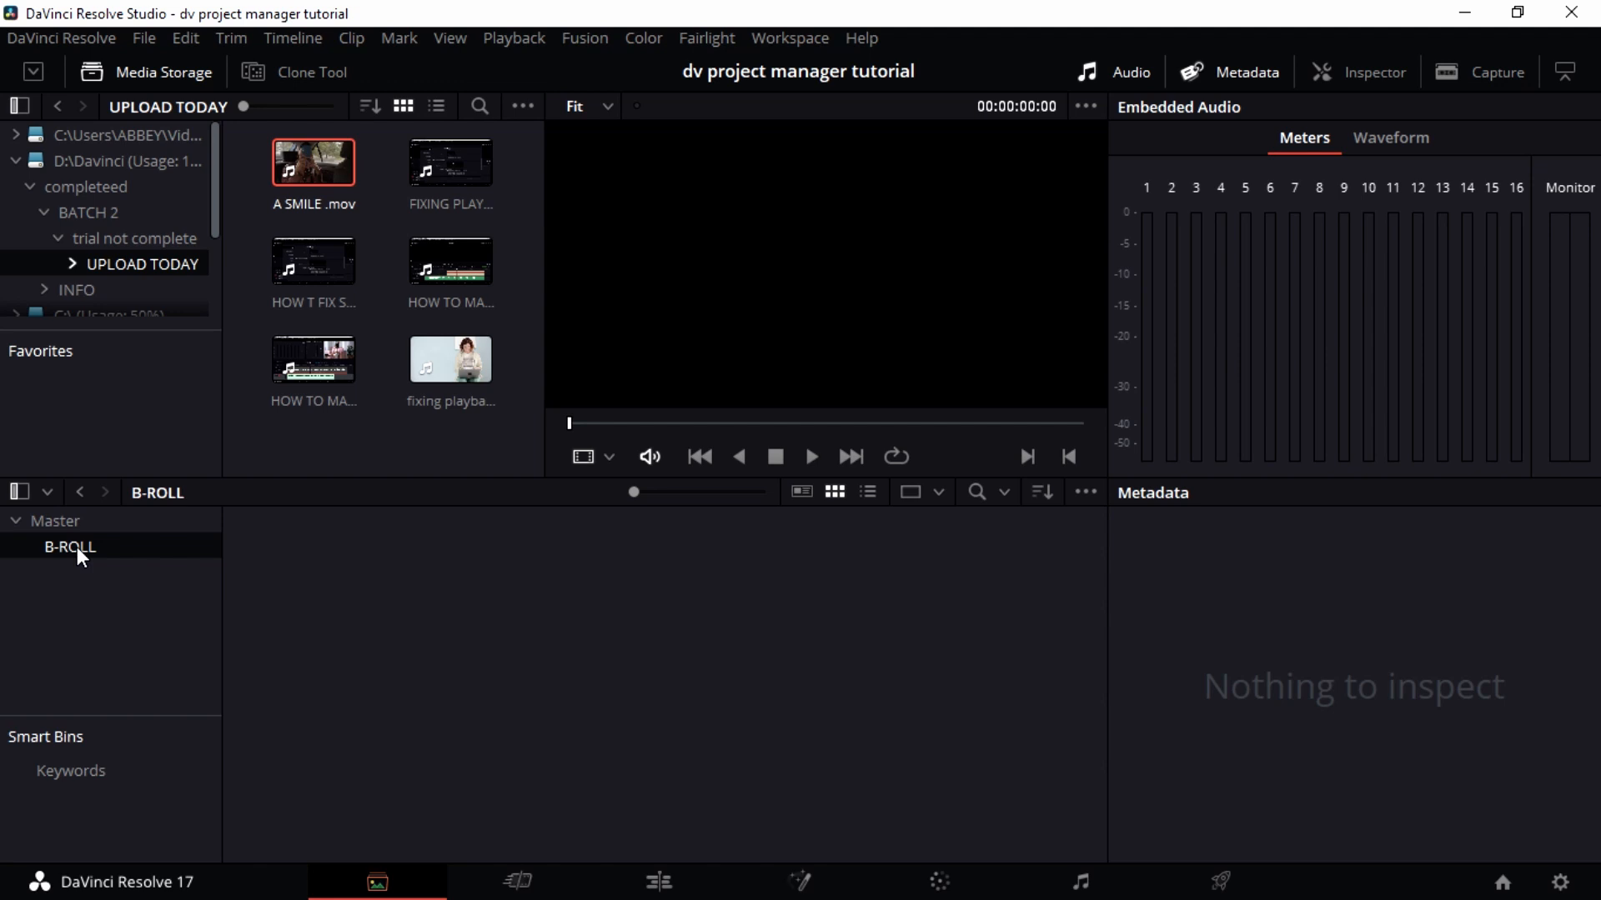
{"action": "right_click", "coordinate": [76, 547]}
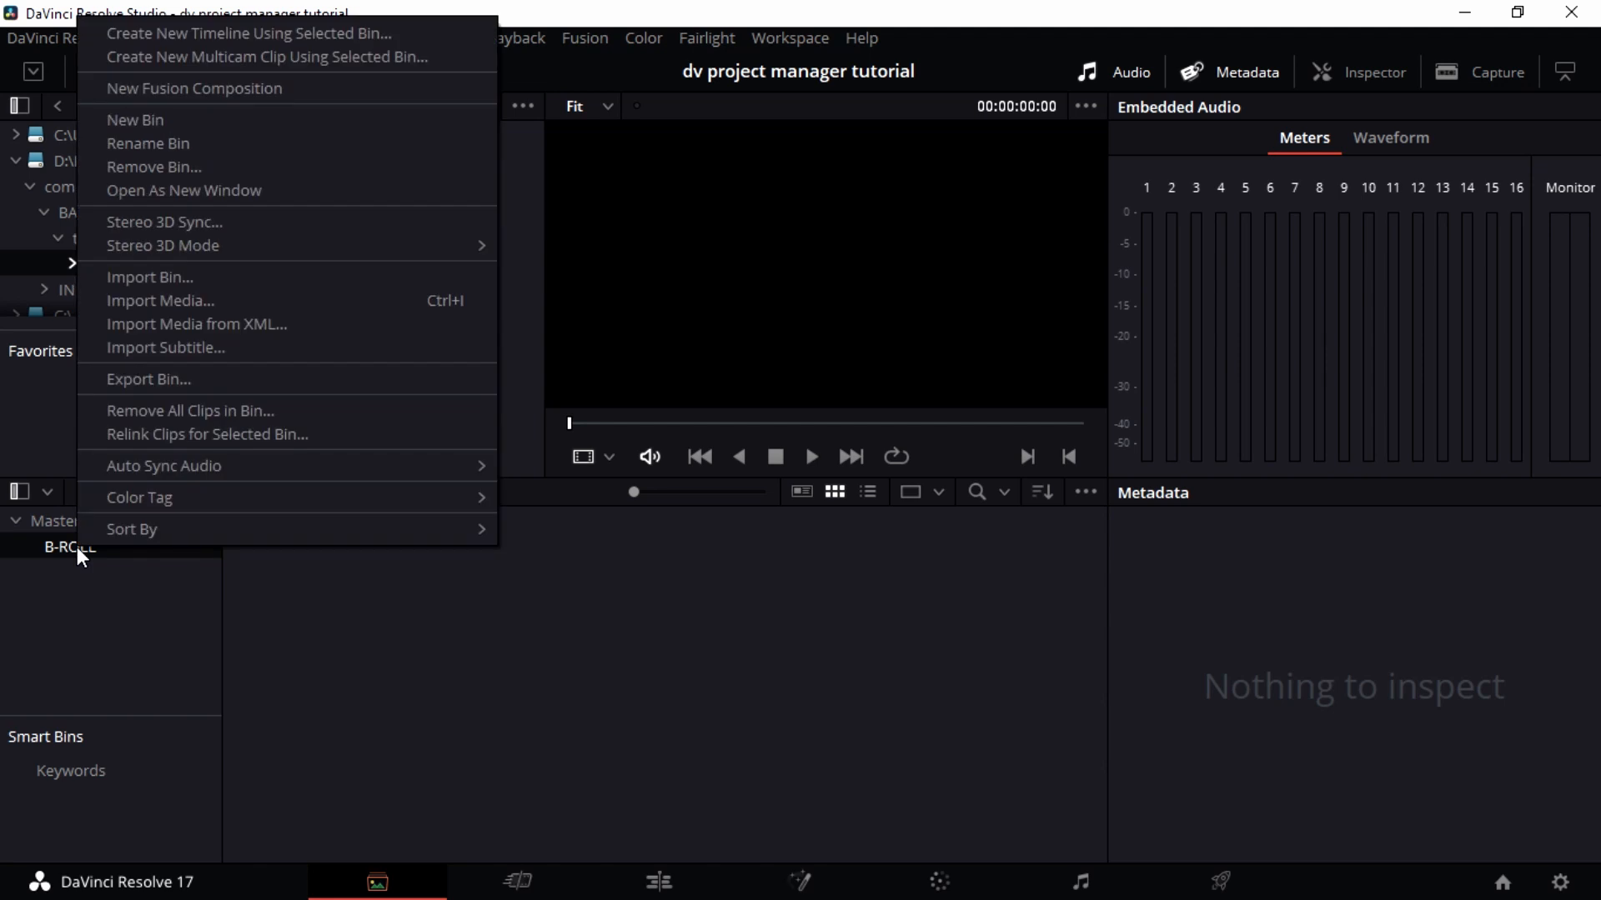
{"action": "left_click", "coordinate": [172, 123]}
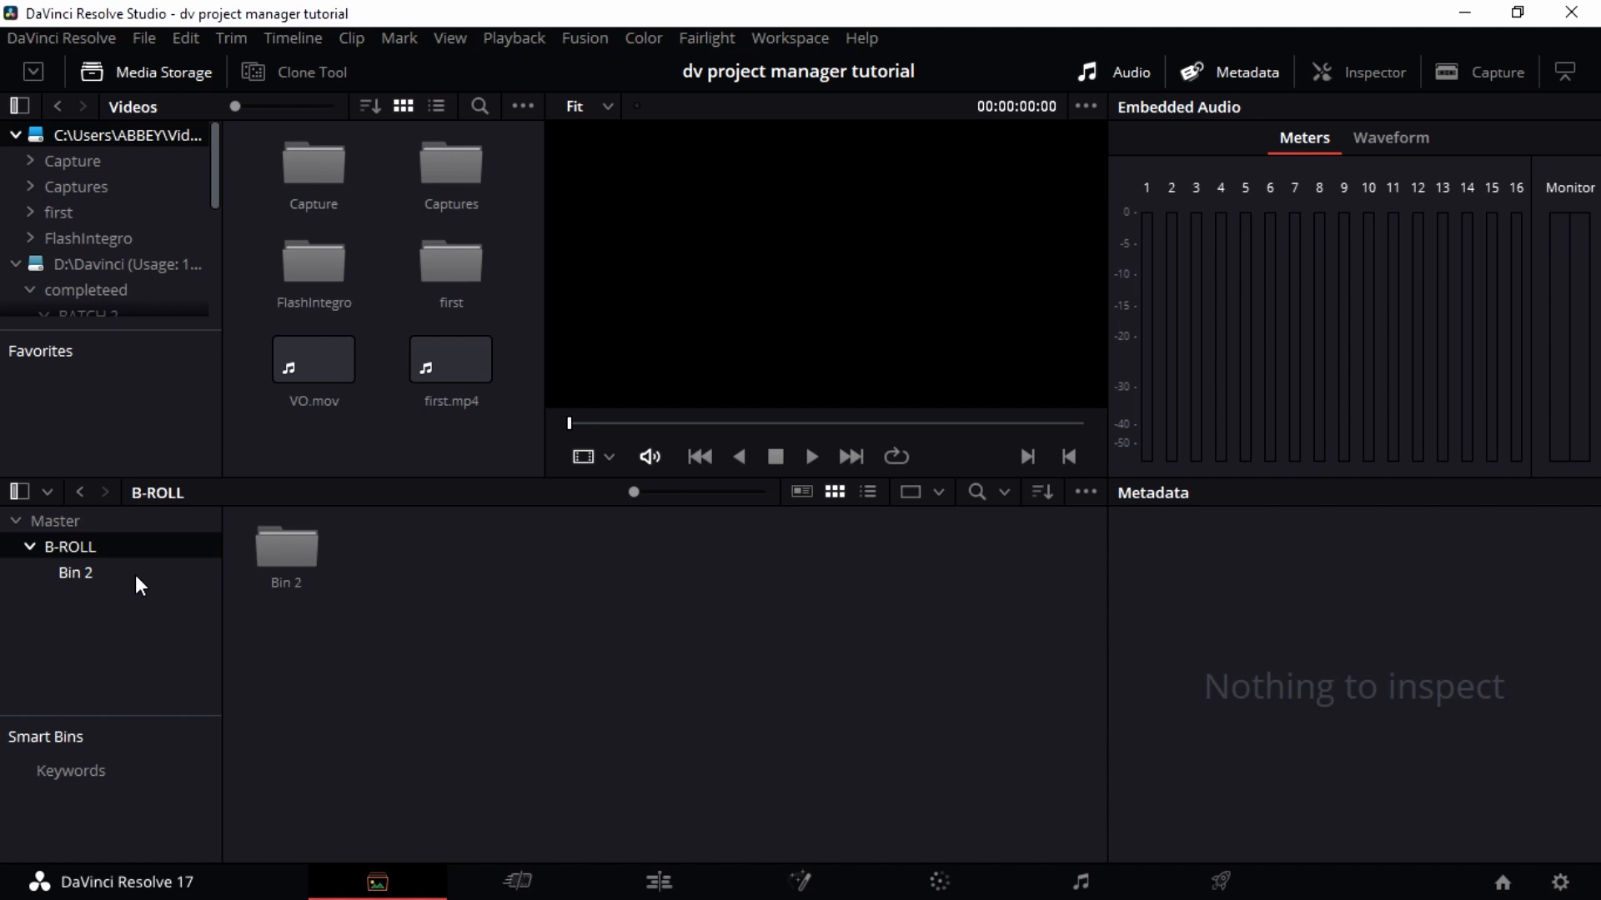
{"action": "double_click", "coordinate": [85, 579]}
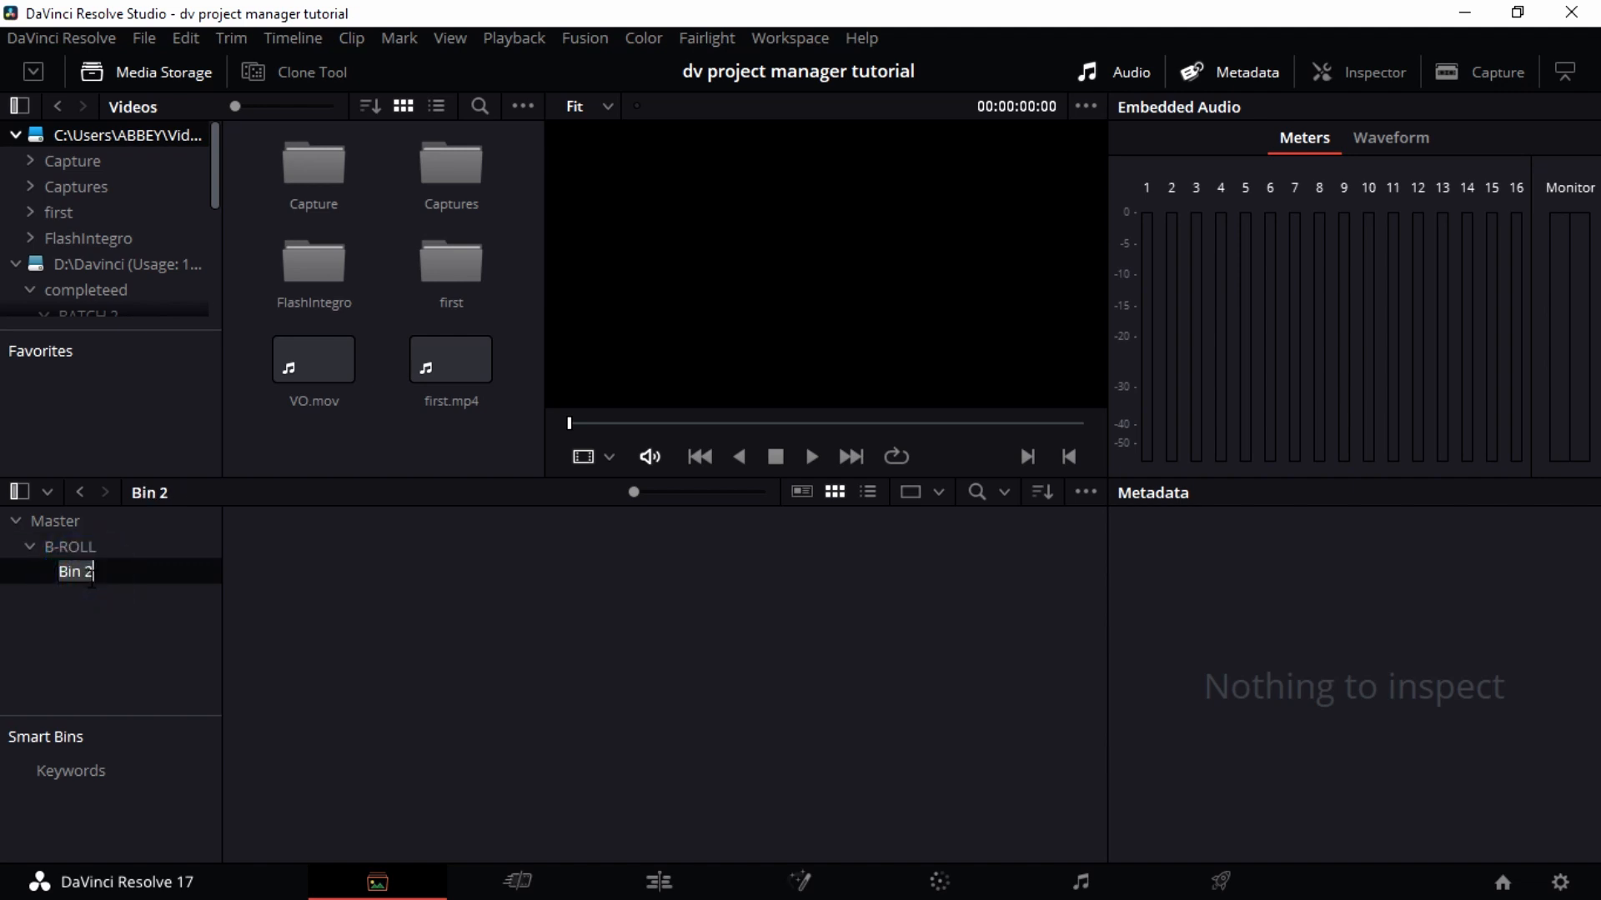
{"action": "type", "text": "B-ROLL SUB"}
{"action": "key", "text": "Return"}
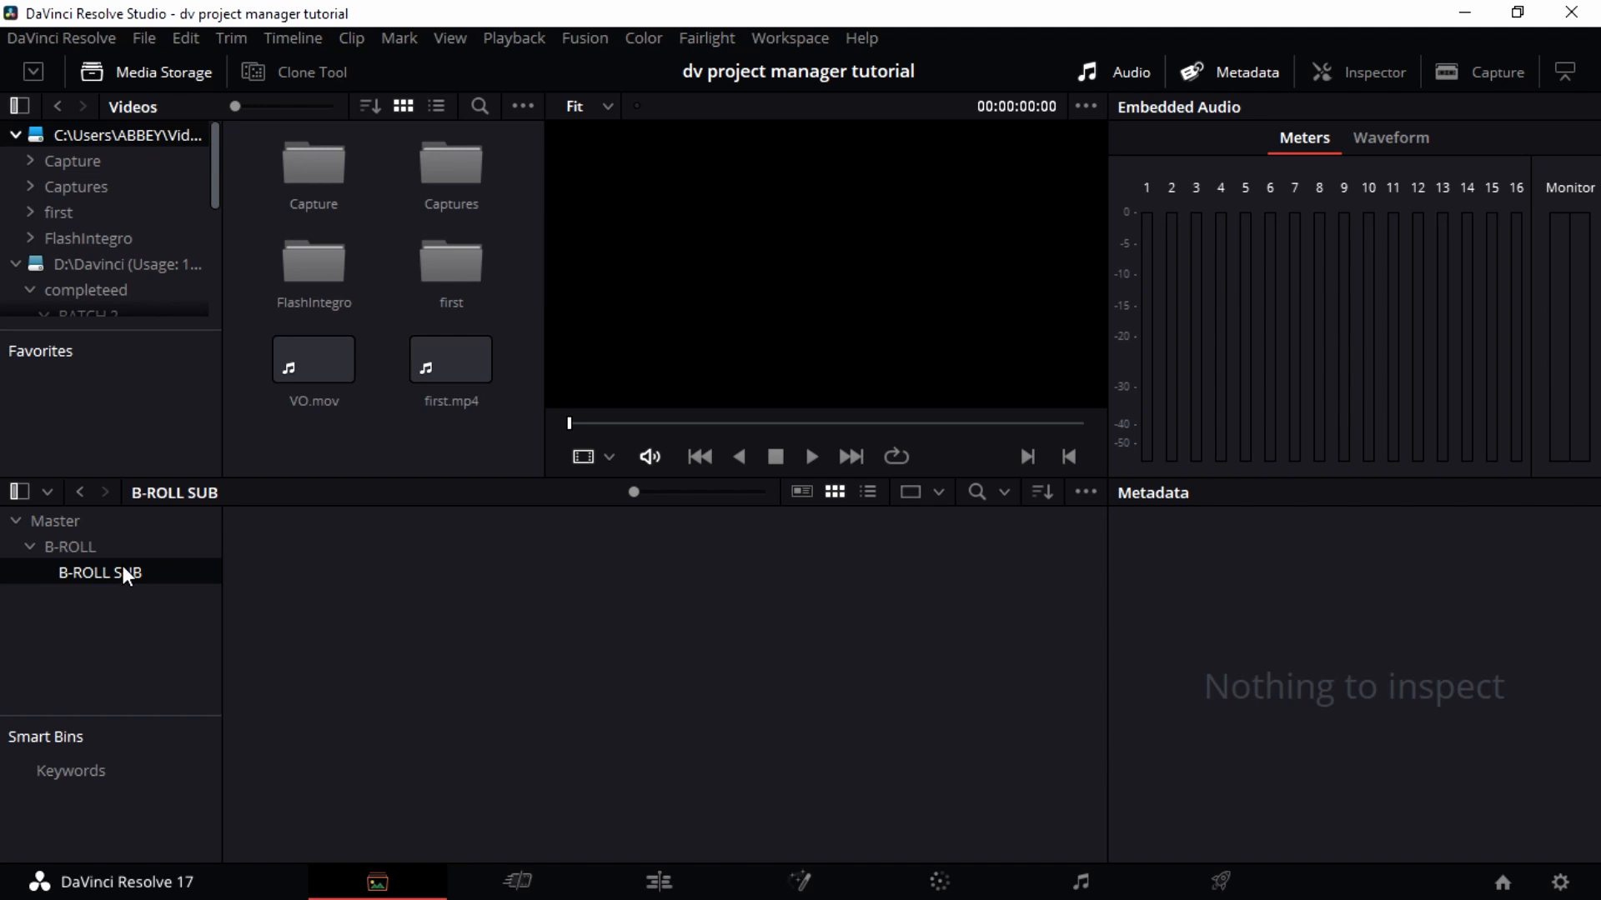
Show the Import Media dialog for the B-ROLL SUB bin and close it without importing anything.
{"action": "right_click", "coordinate": [119, 565]}
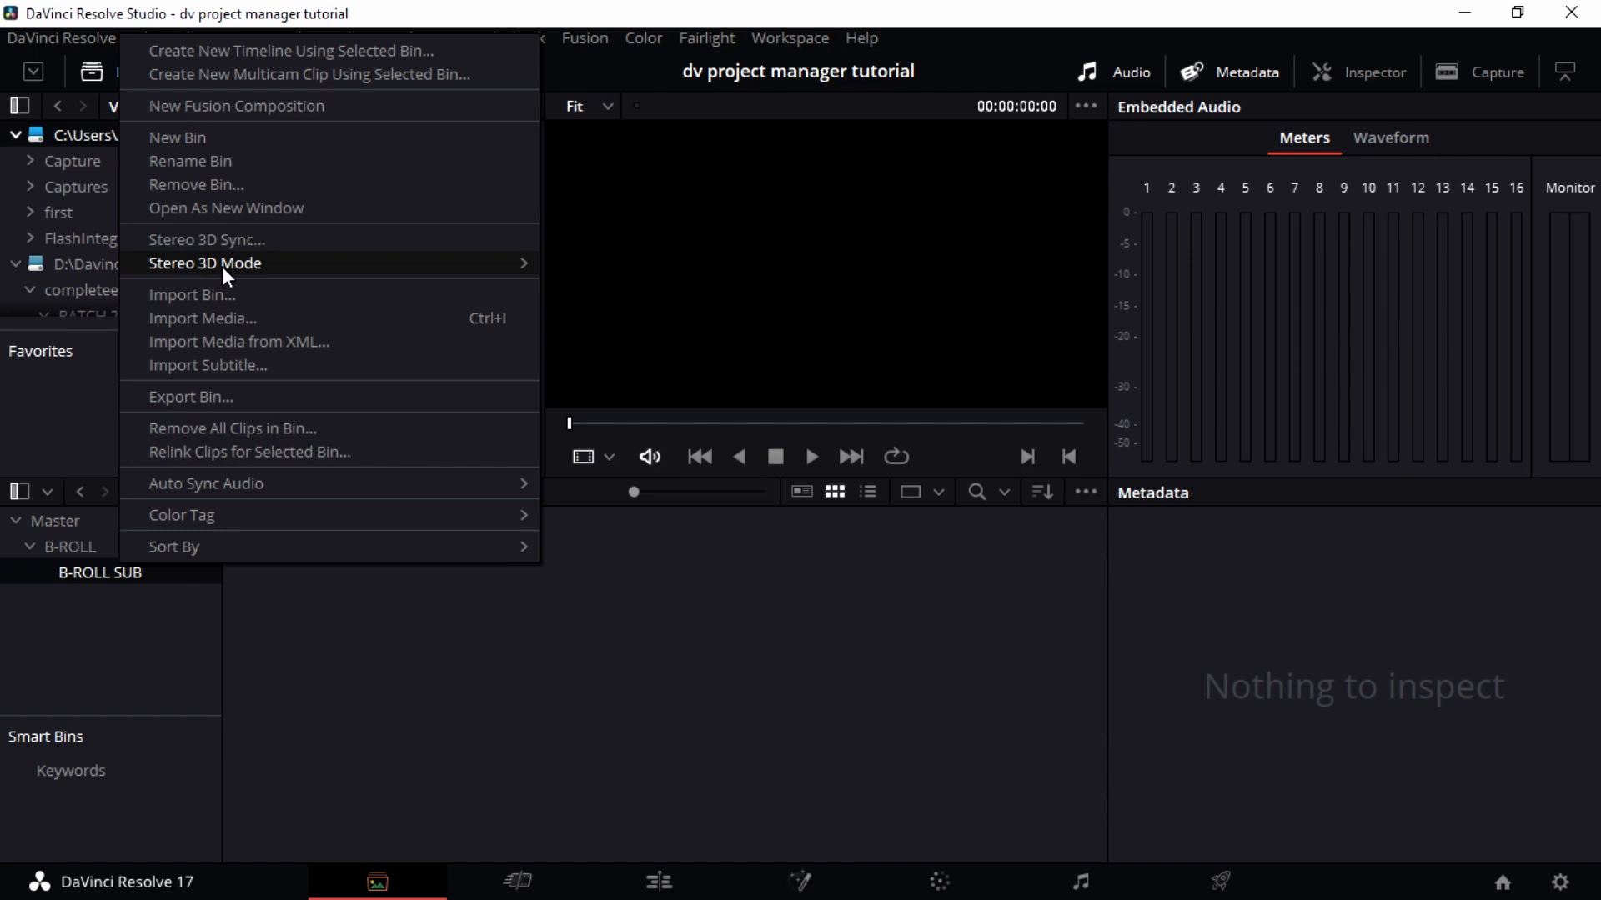
{"action": "left_click", "coordinate": [227, 318]}
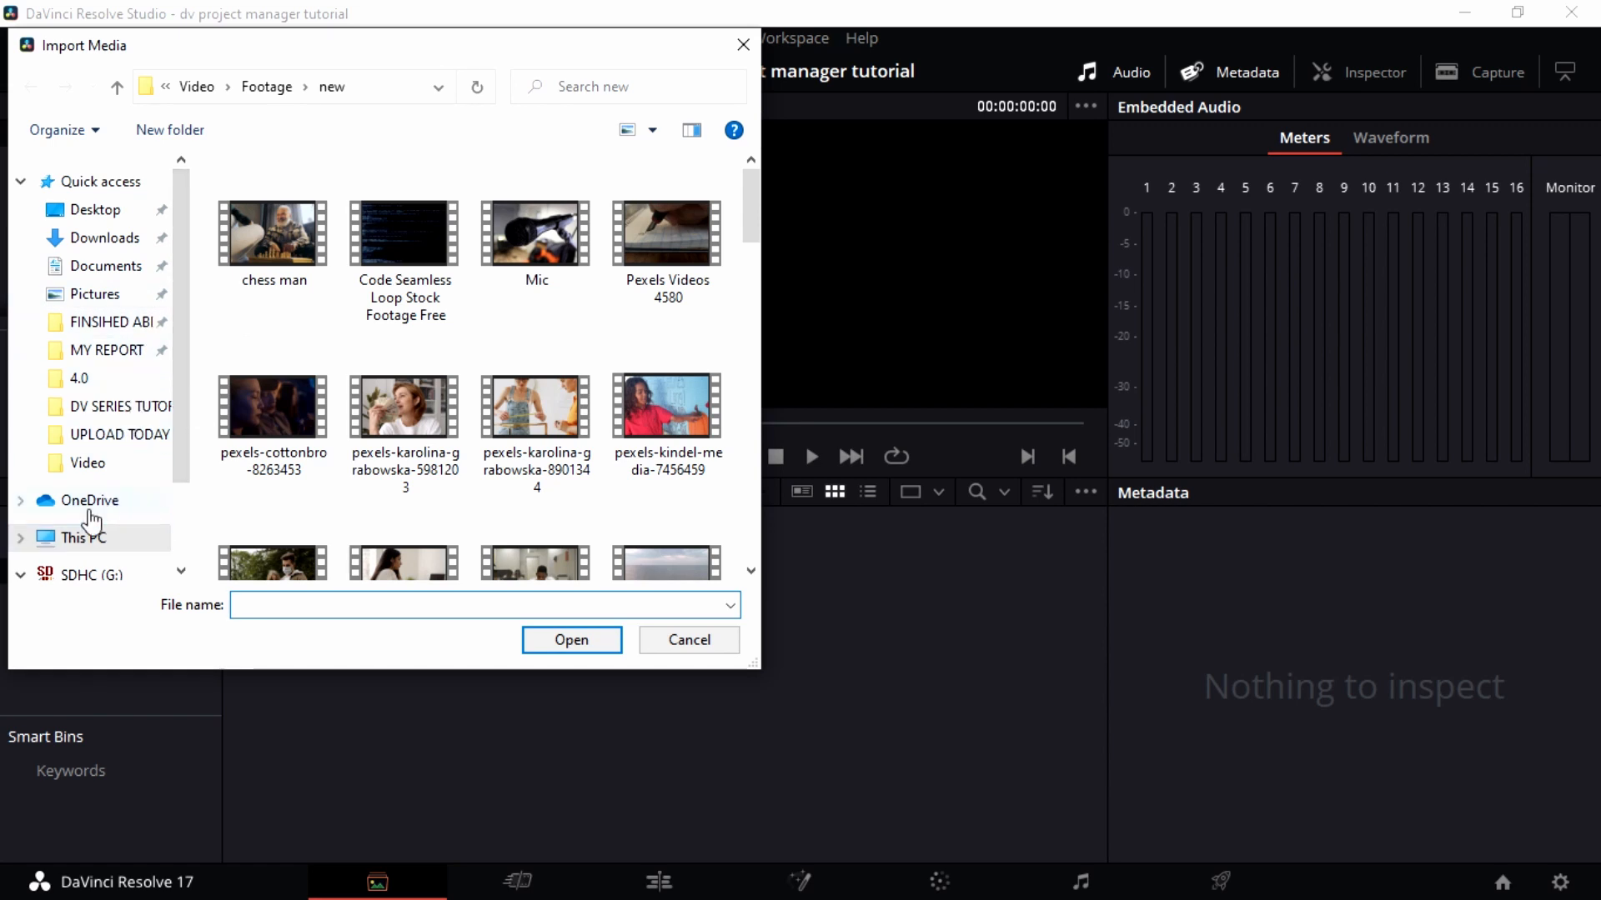
{"action": "left_click", "coordinate": [739, 47]}
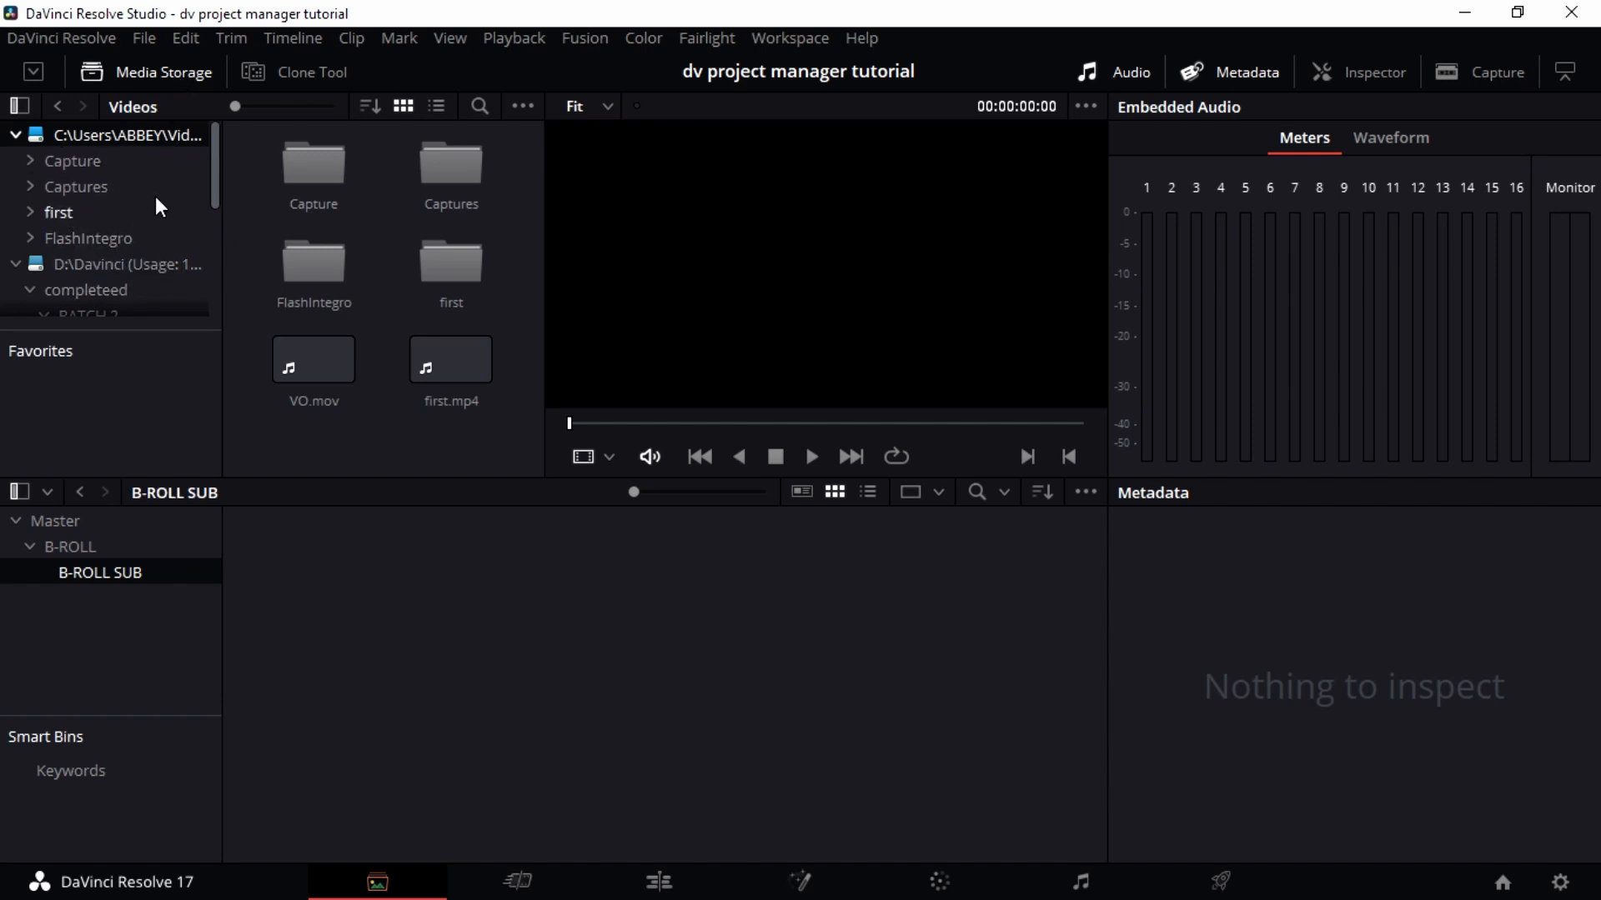
Add VO.mov from media storage to the B-ROLL SUB bin and change the project frame rate to match the clip.
{"action": "left_click_drag", "start_coordinate": [216, 178], "coordinate": [237, 213]}
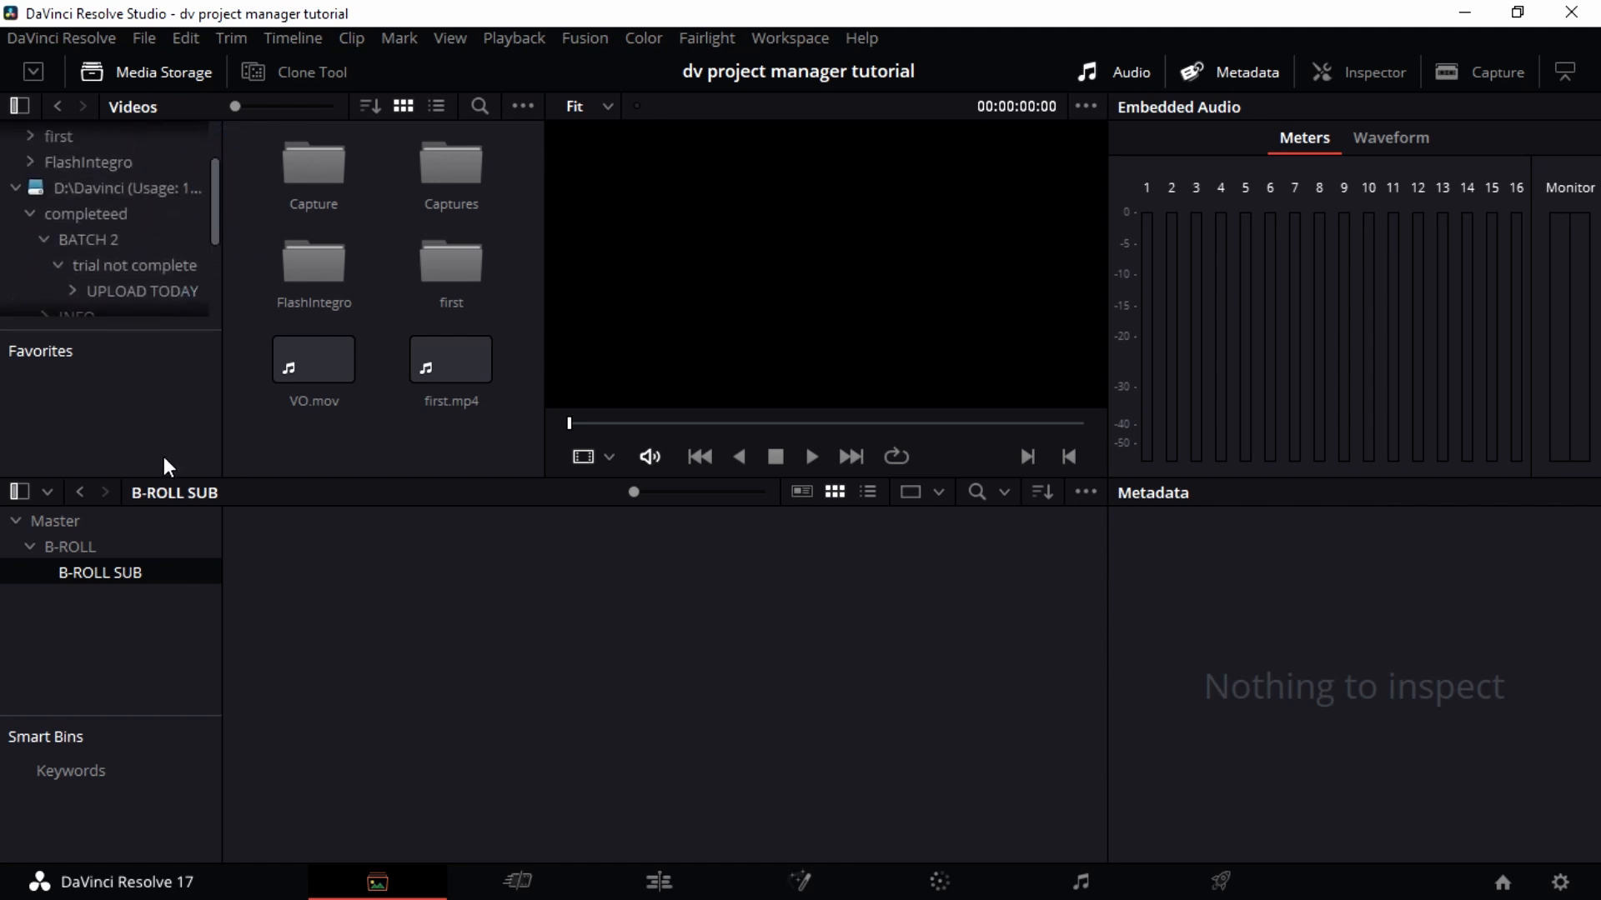
{"action": "left_click", "coordinate": [334, 380]}
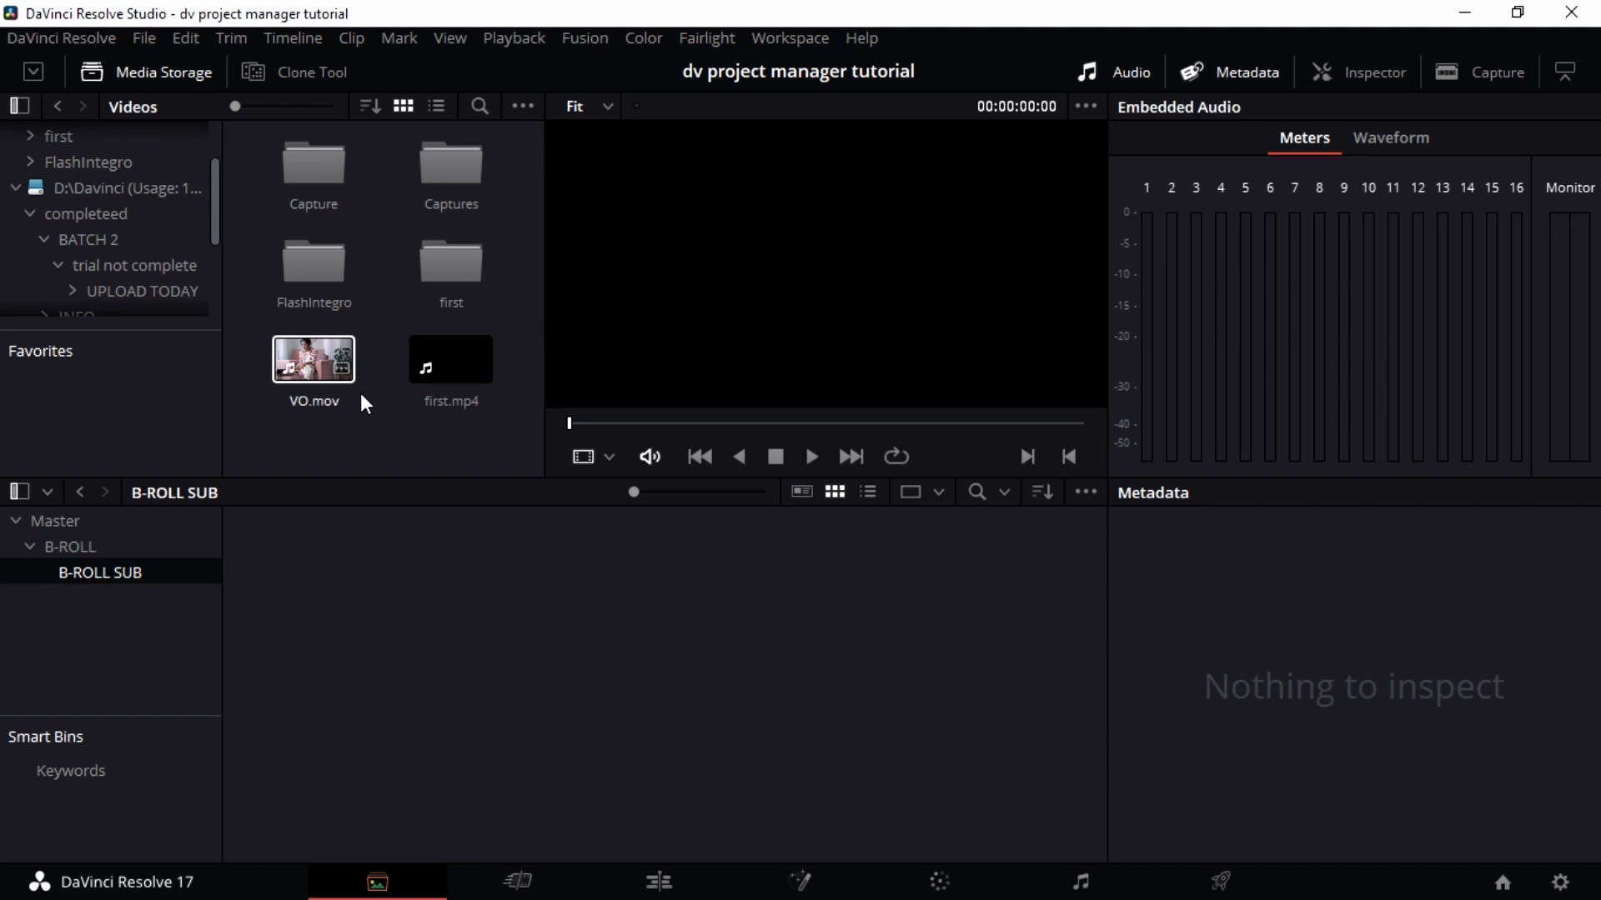
{"action": "left_click_drag", "start_coordinate": [308, 353], "coordinate": [302, 597]}
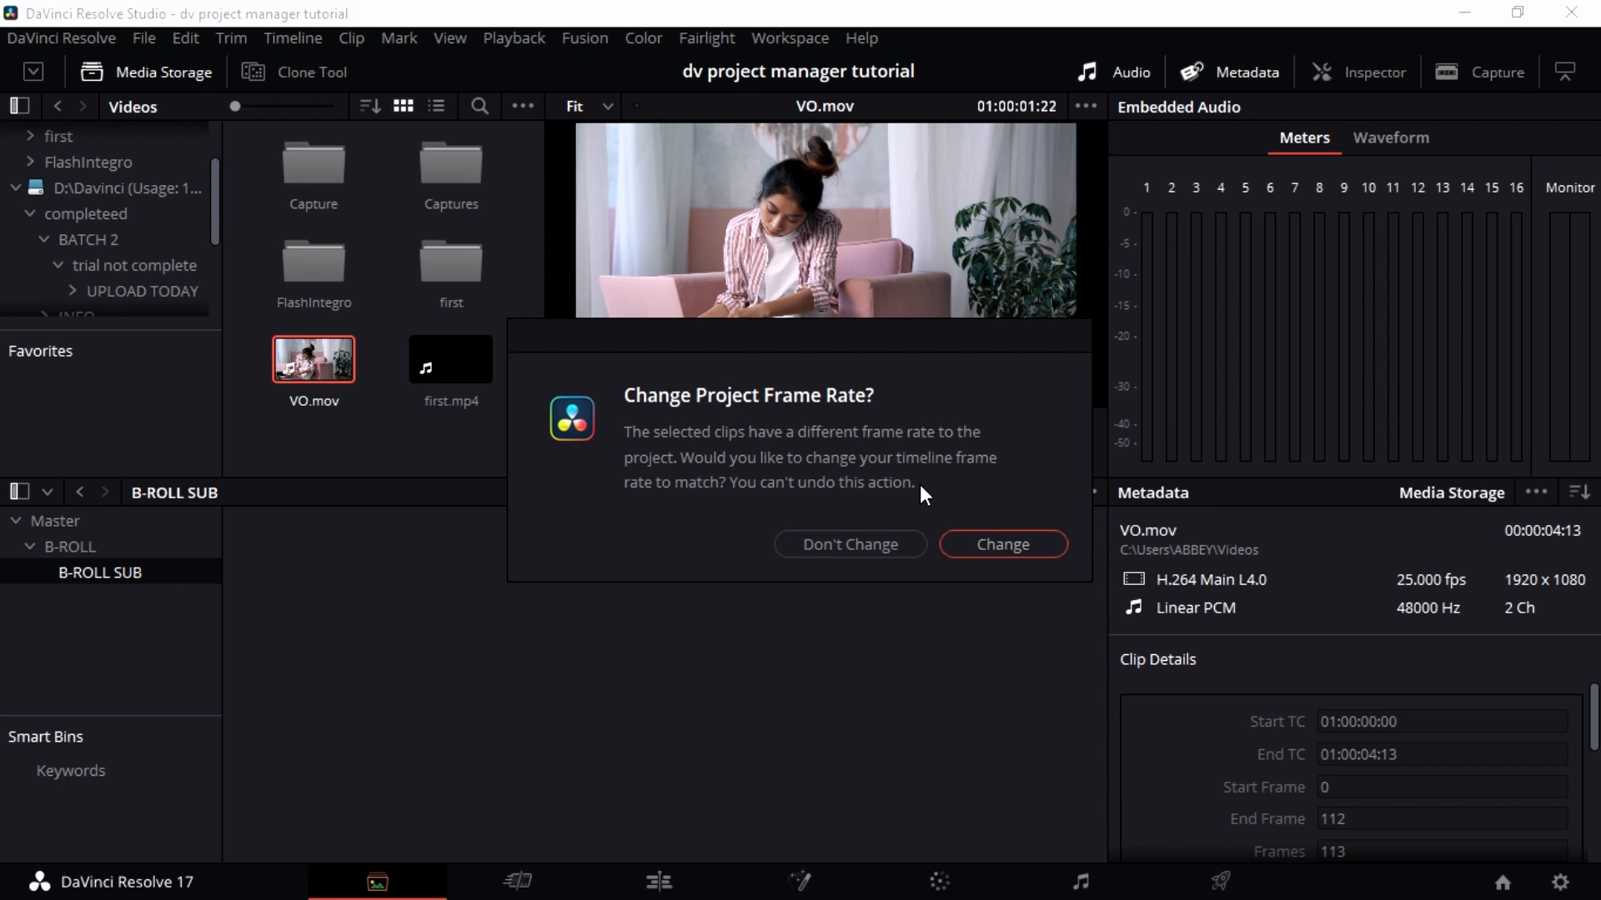
{"action": "left_click", "coordinate": [1023, 548]}
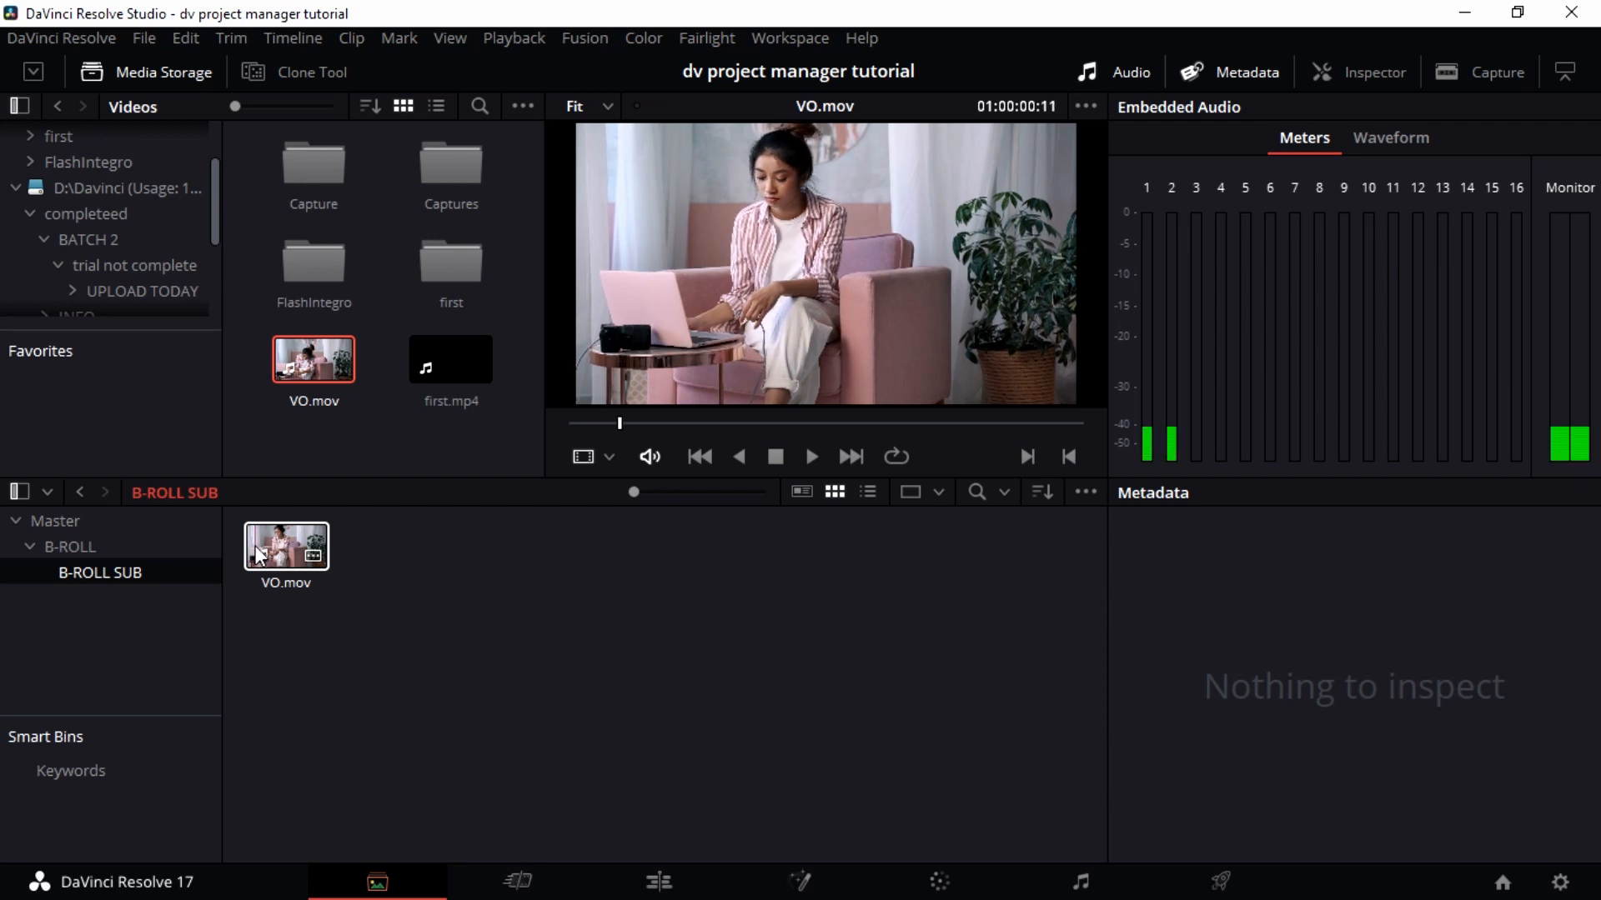
Play the VO.mov clip from the B-ROLL SUB bin and return the viewer's playhead to the clip's start.
{"action": "left_click", "coordinate": [299, 555]}
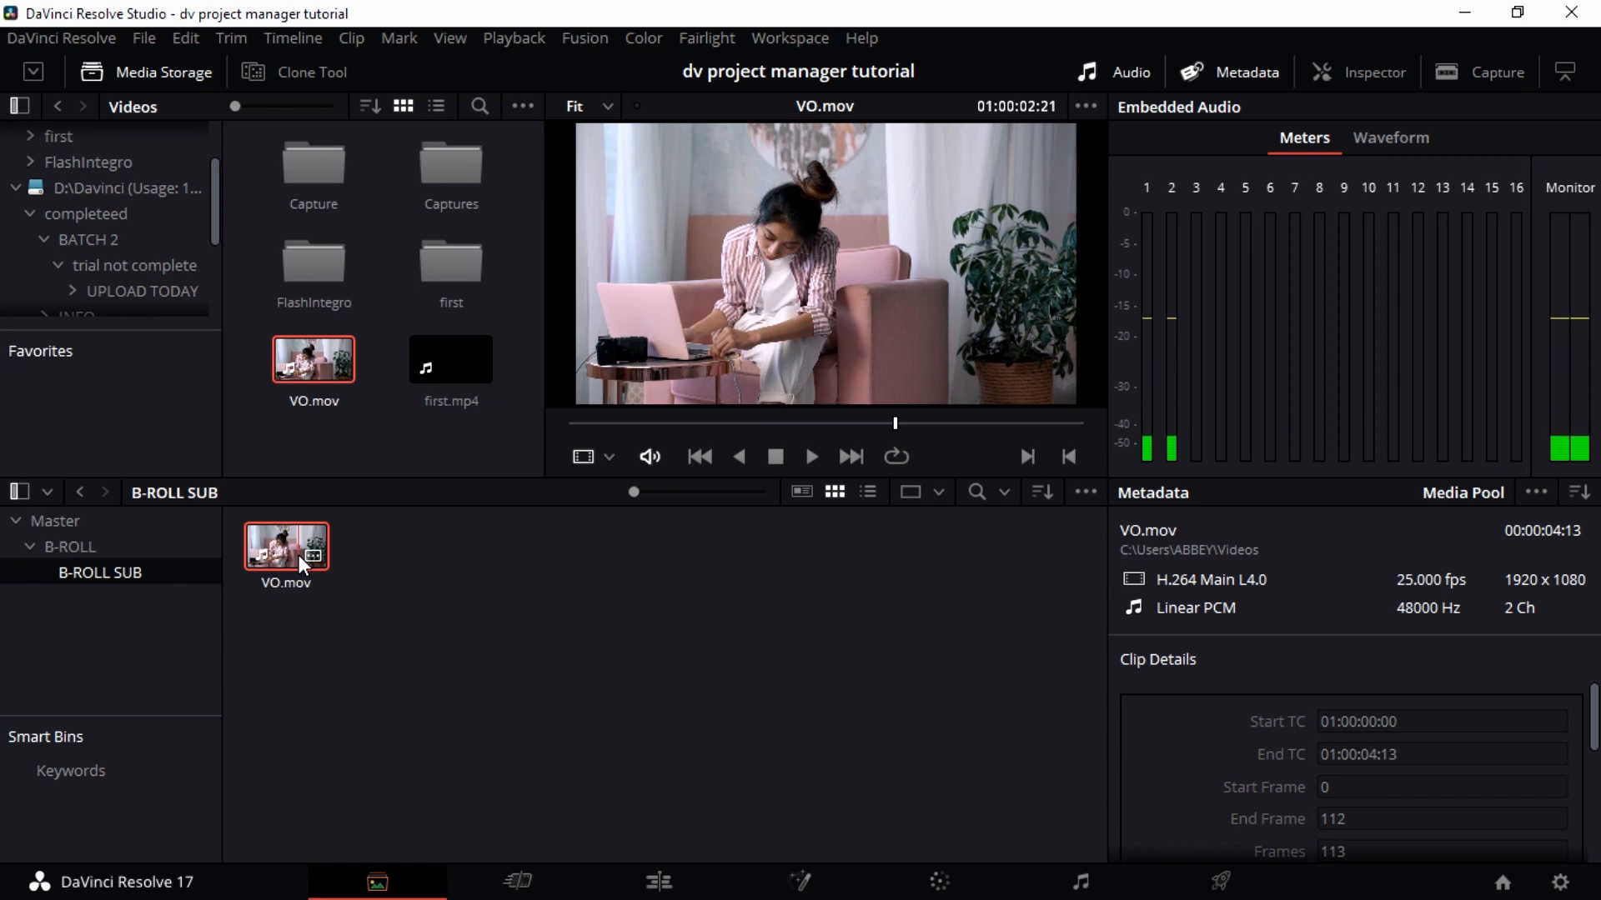
{"action": "key", "text": "space"}
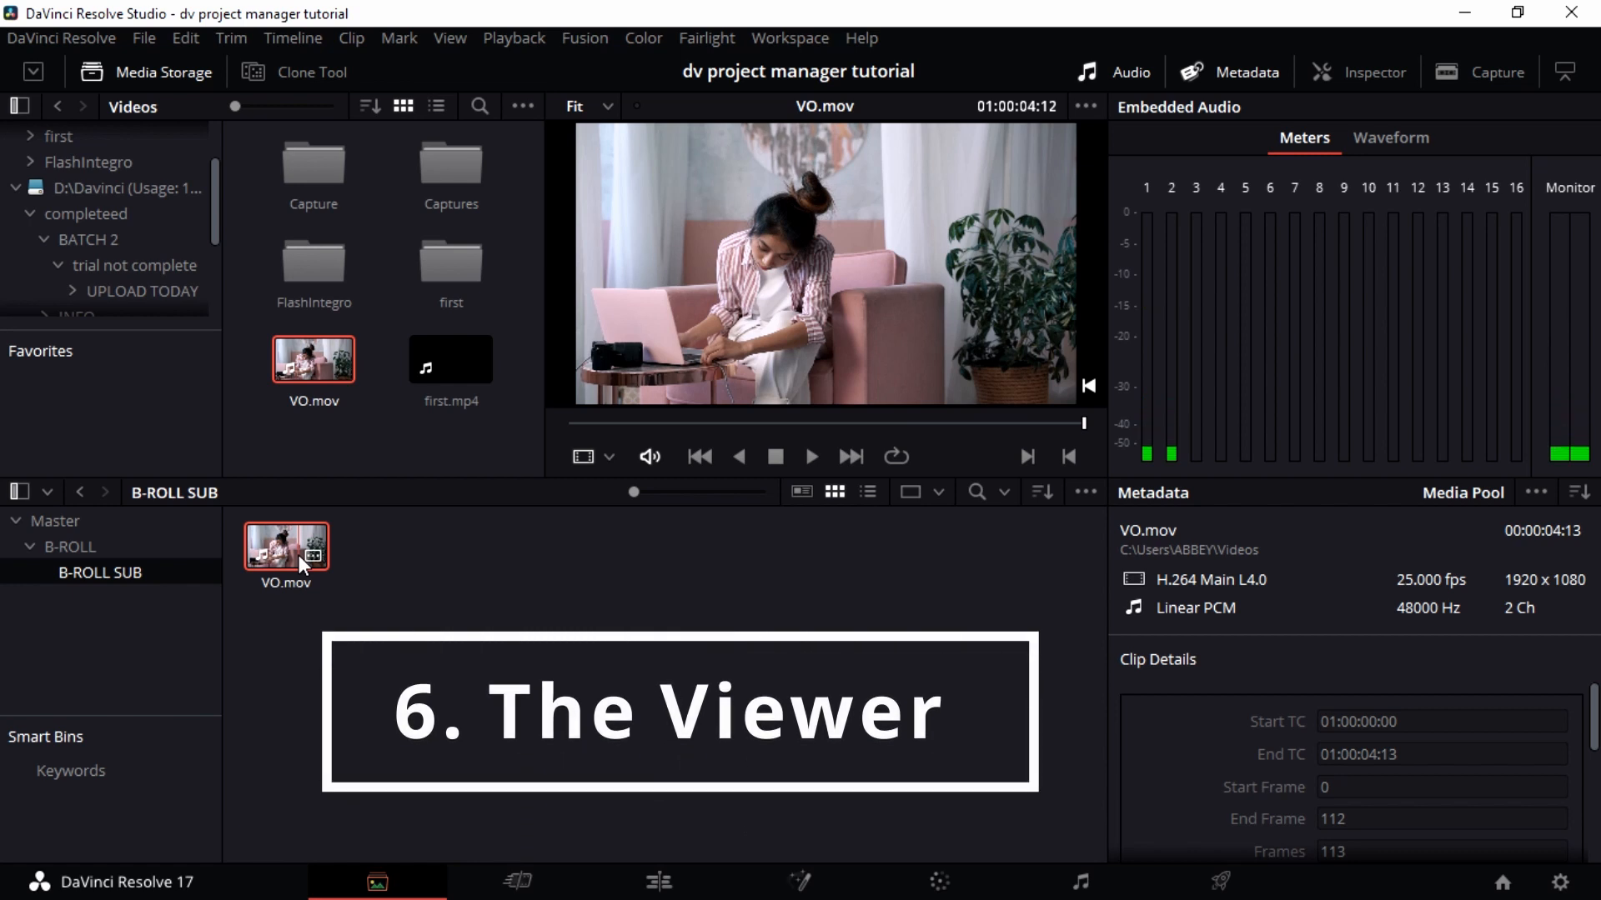
{"action": "left_click_drag", "start_coordinate": [700, 425], "coordinate": [554, 420]}
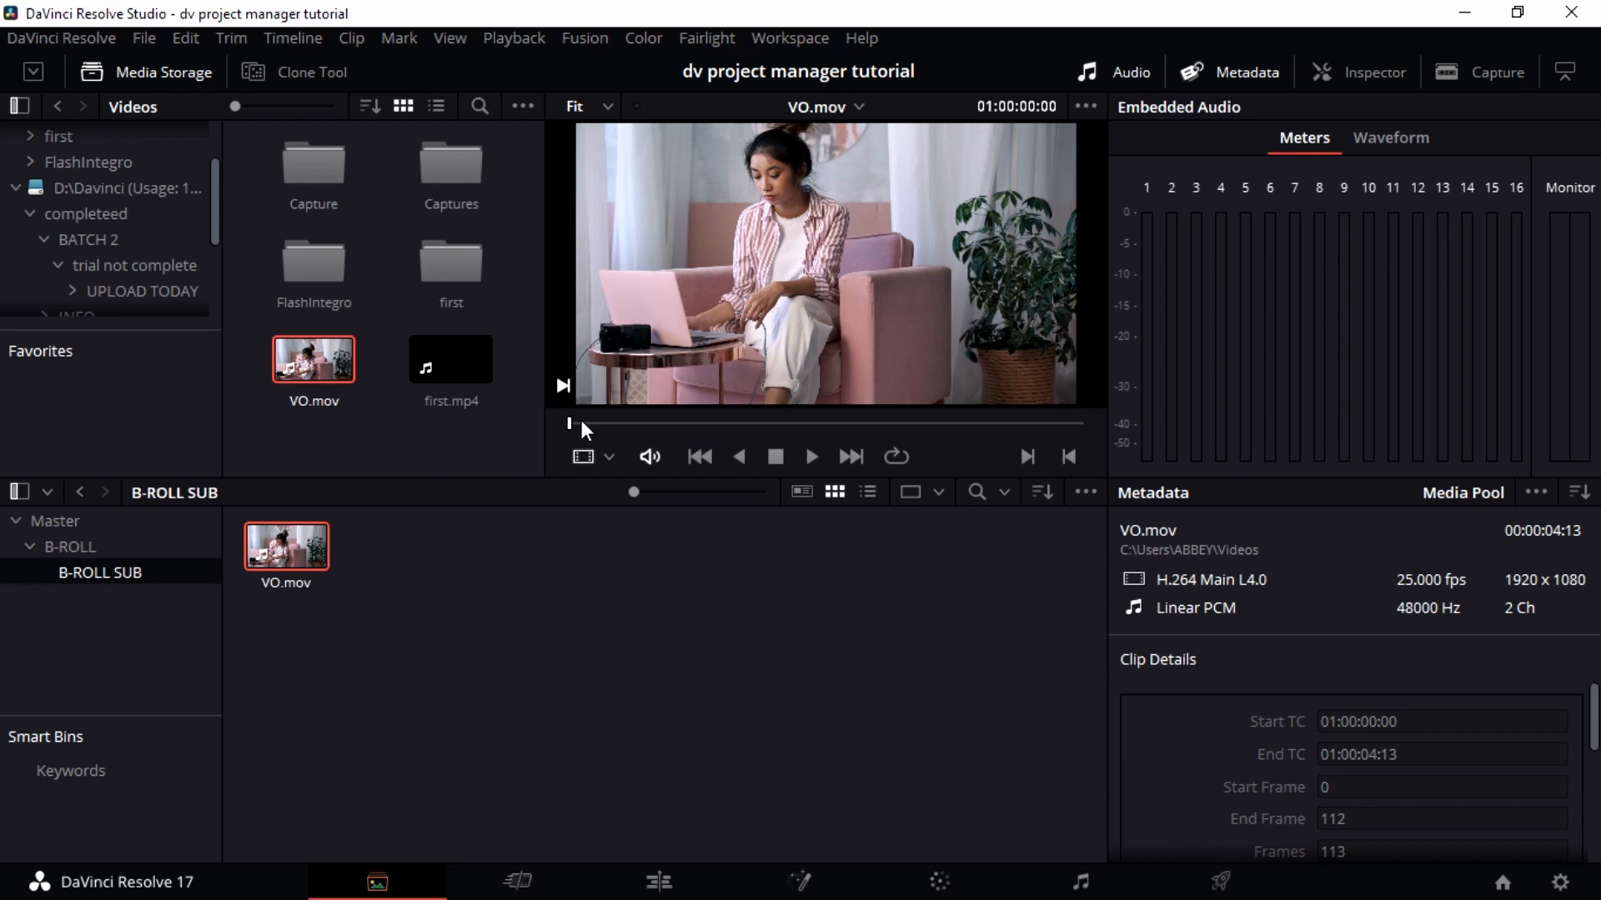
Turn on looping while playing VO.mov in the viewer, stop it, and replay it from 01:00:00:12.
{"action": "left_click", "coordinate": [813, 458]}
{"action": "left_click", "coordinate": [898, 458]}
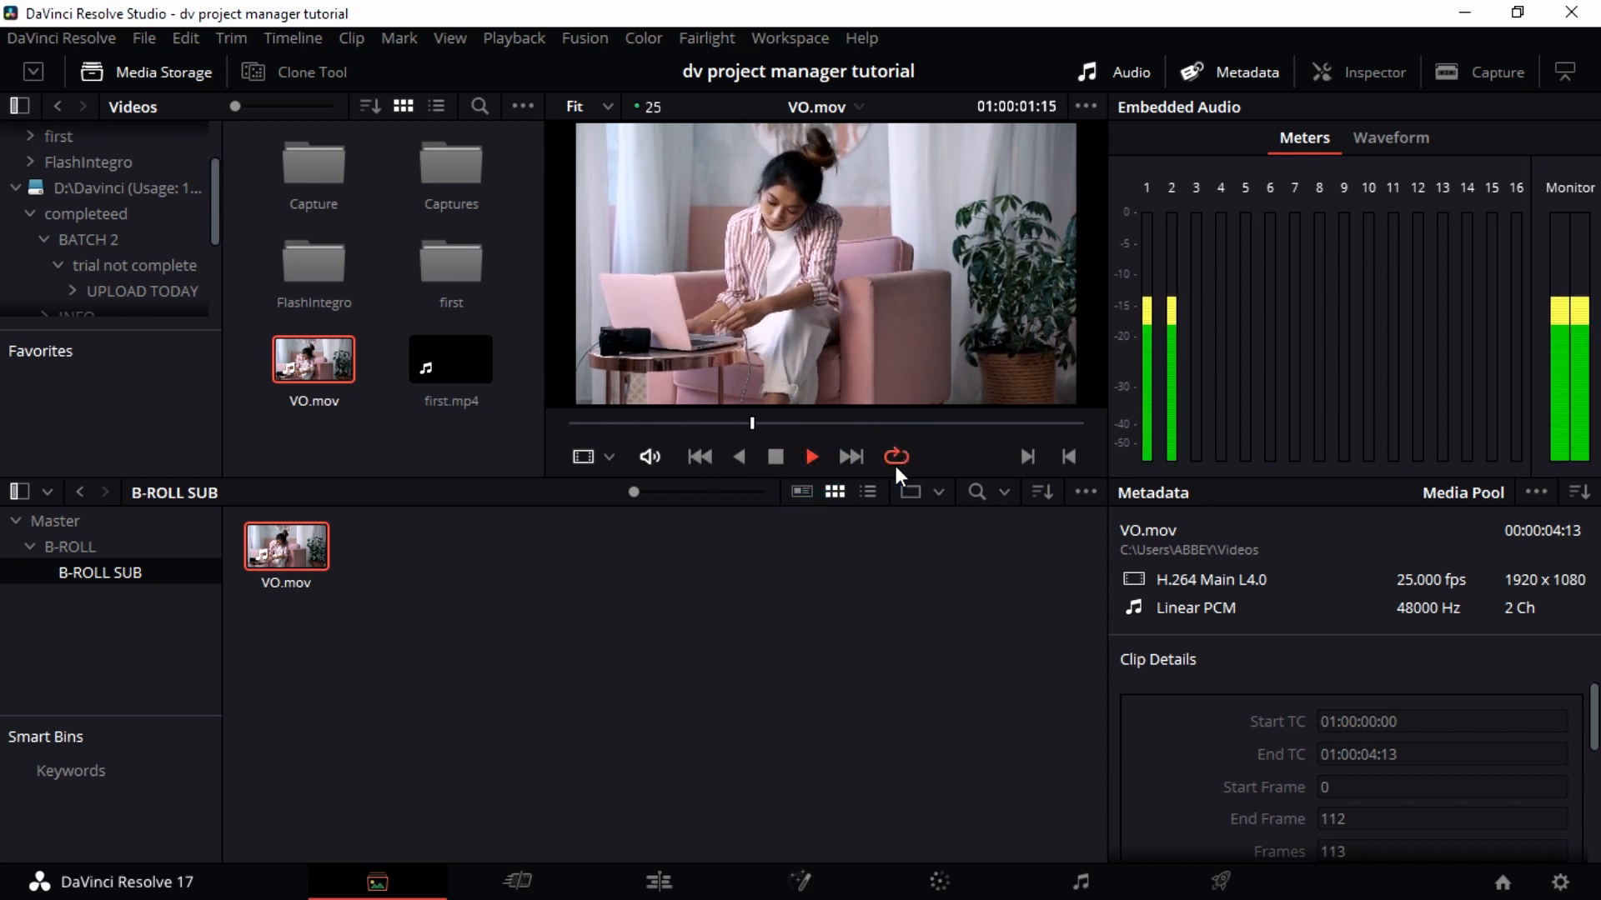
{"action": "left_click", "coordinate": [775, 457]}
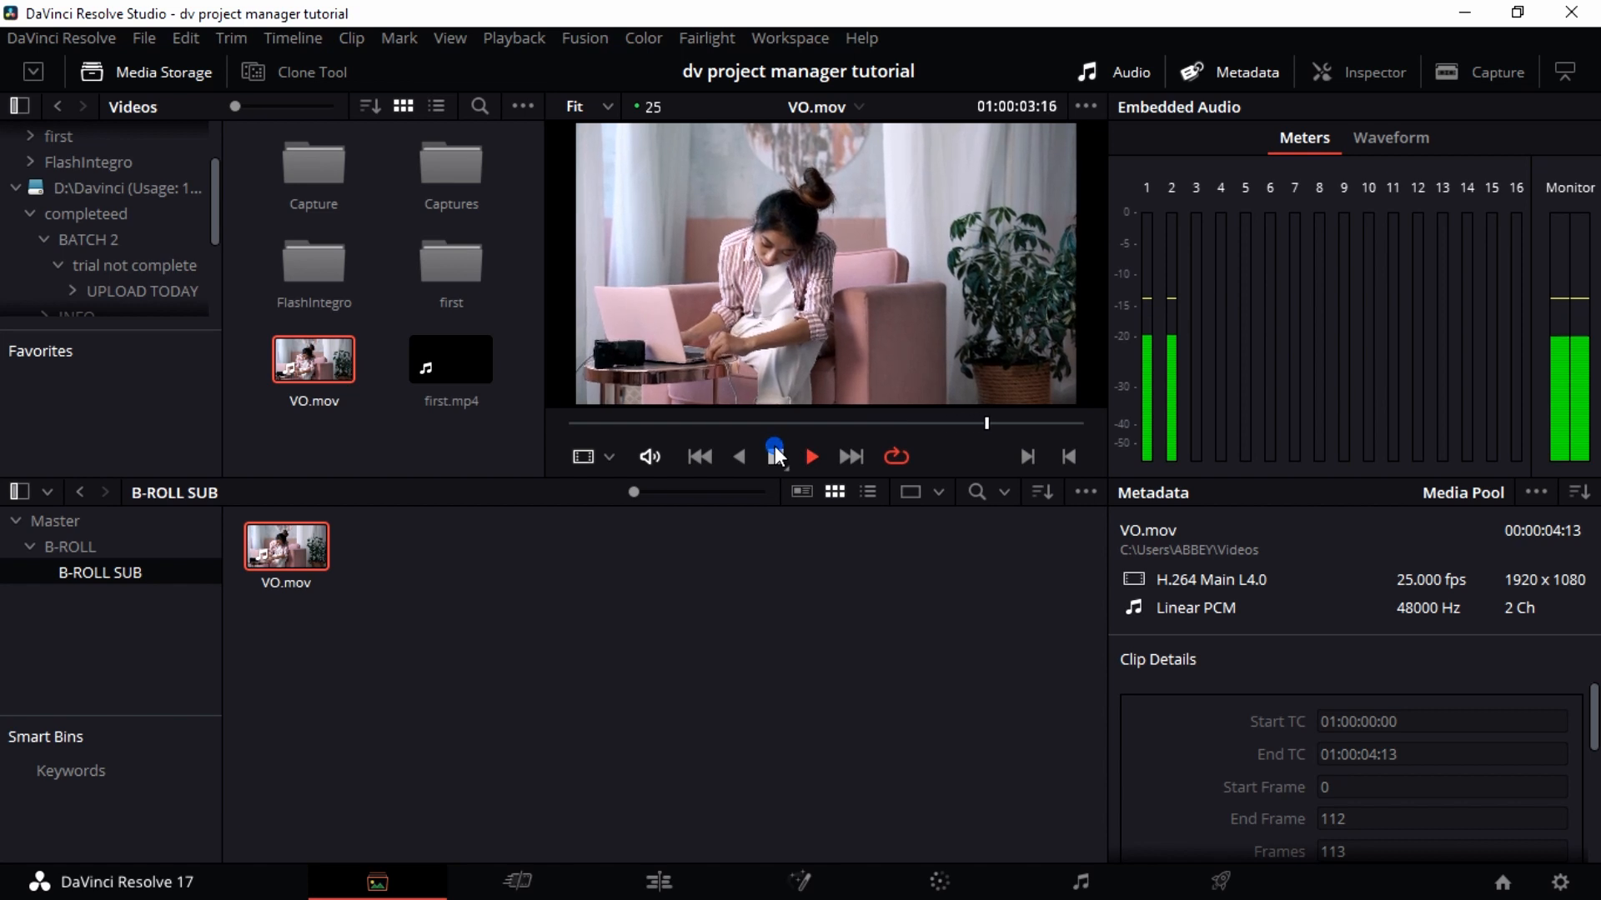
{"action": "left_click_drag", "start_coordinate": [850, 426], "coordinate": [624, 413]}
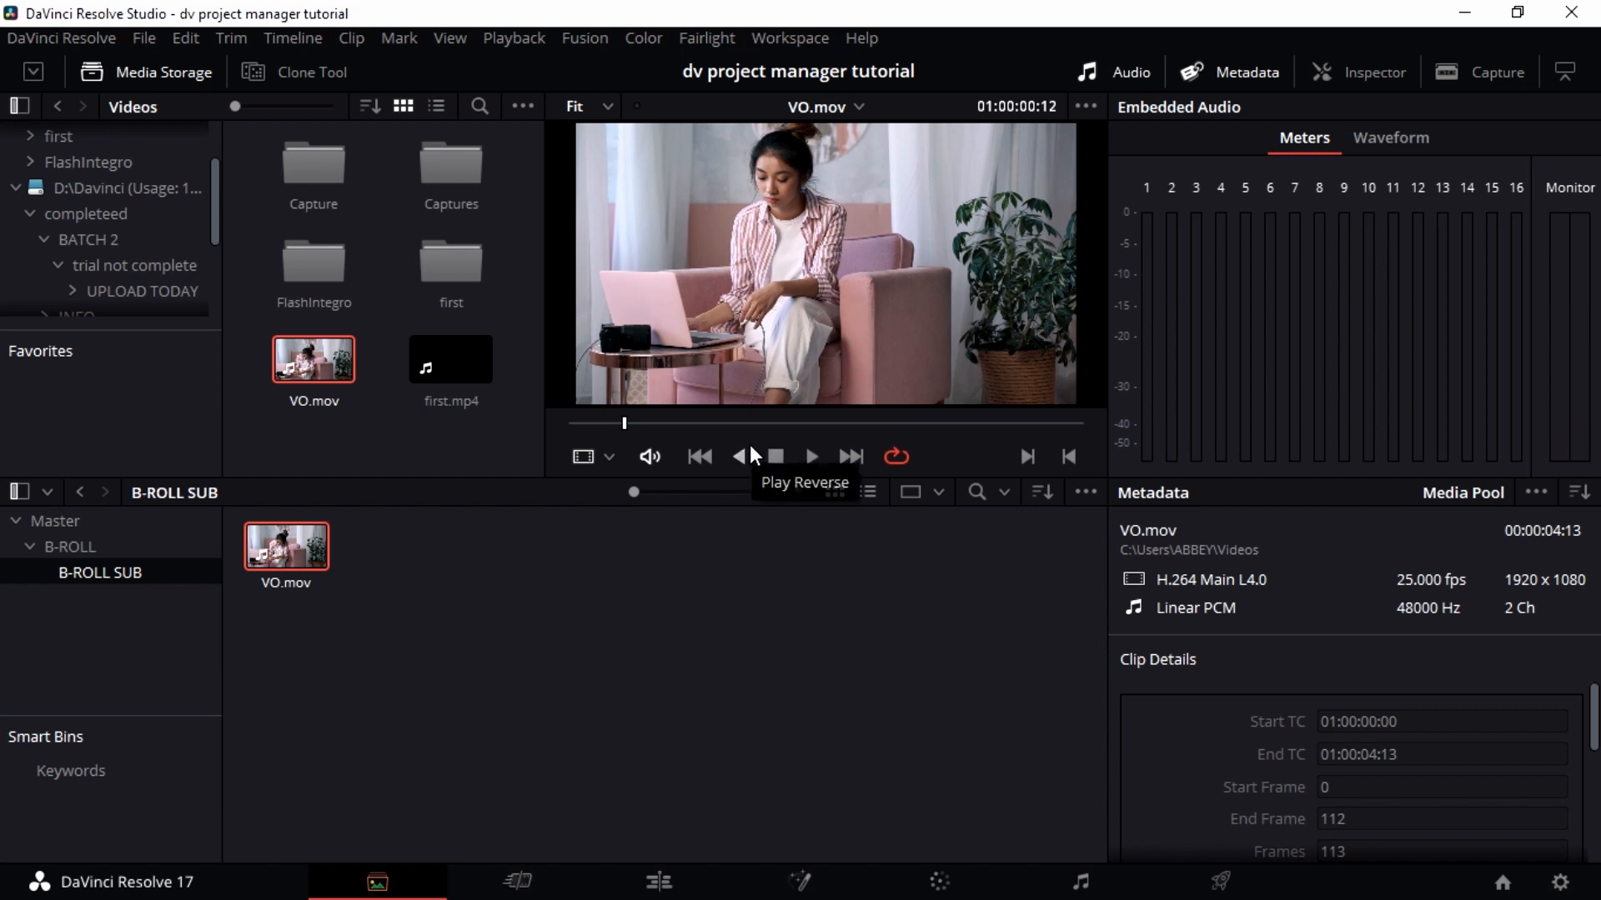
{"action": "left_click", "coordinate": [811, 456]}
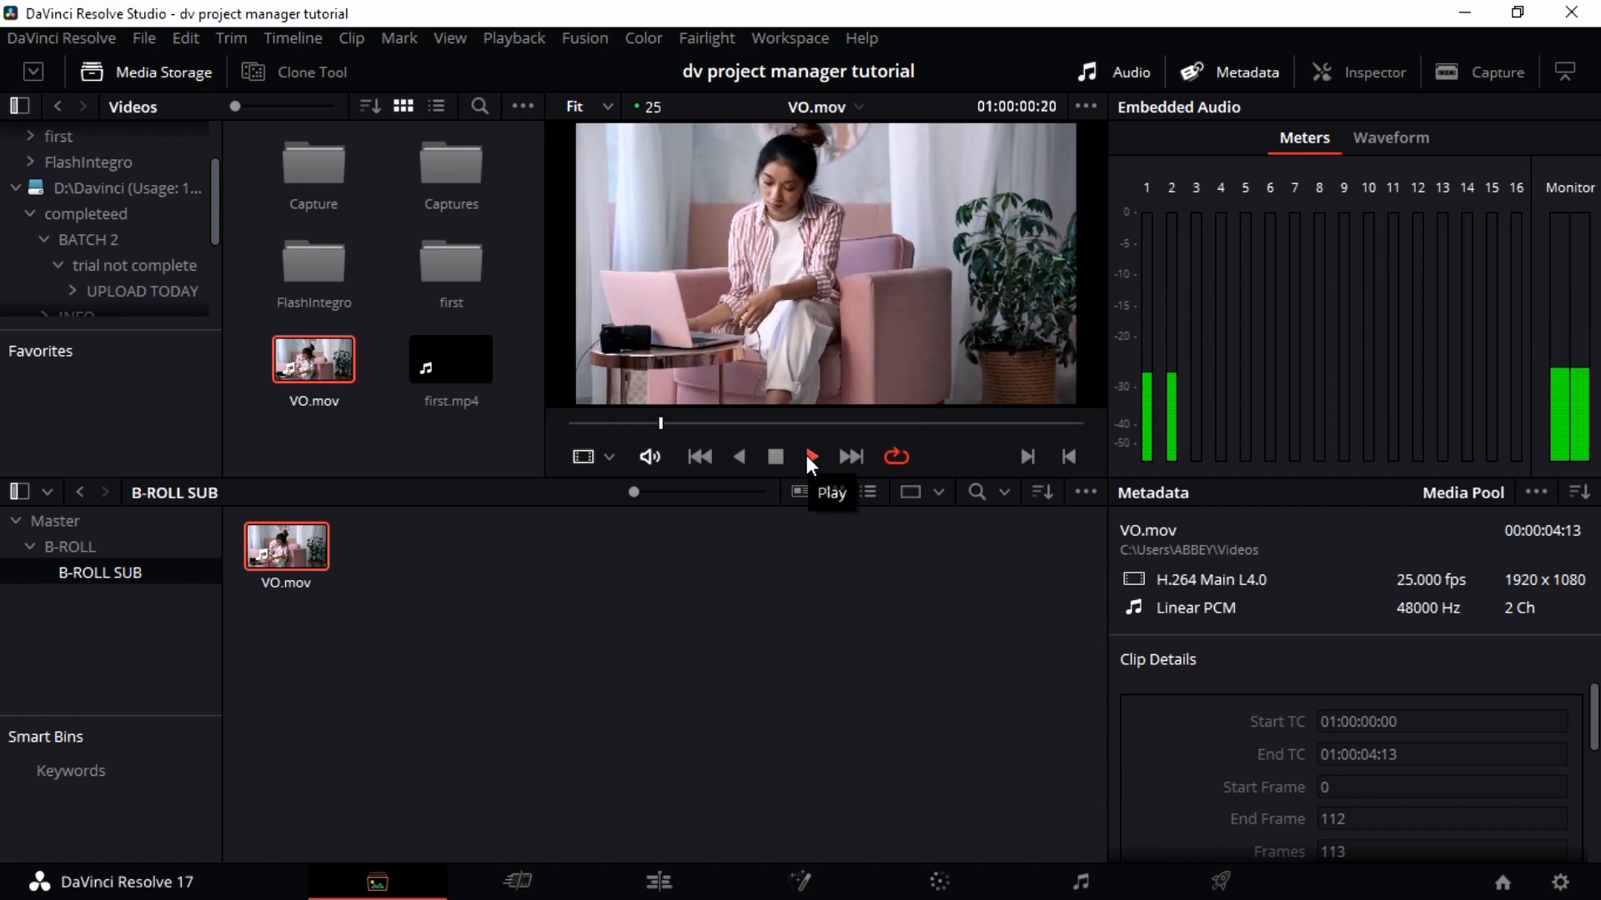
{"action": "left_click", "coordinate": [809, 461]}
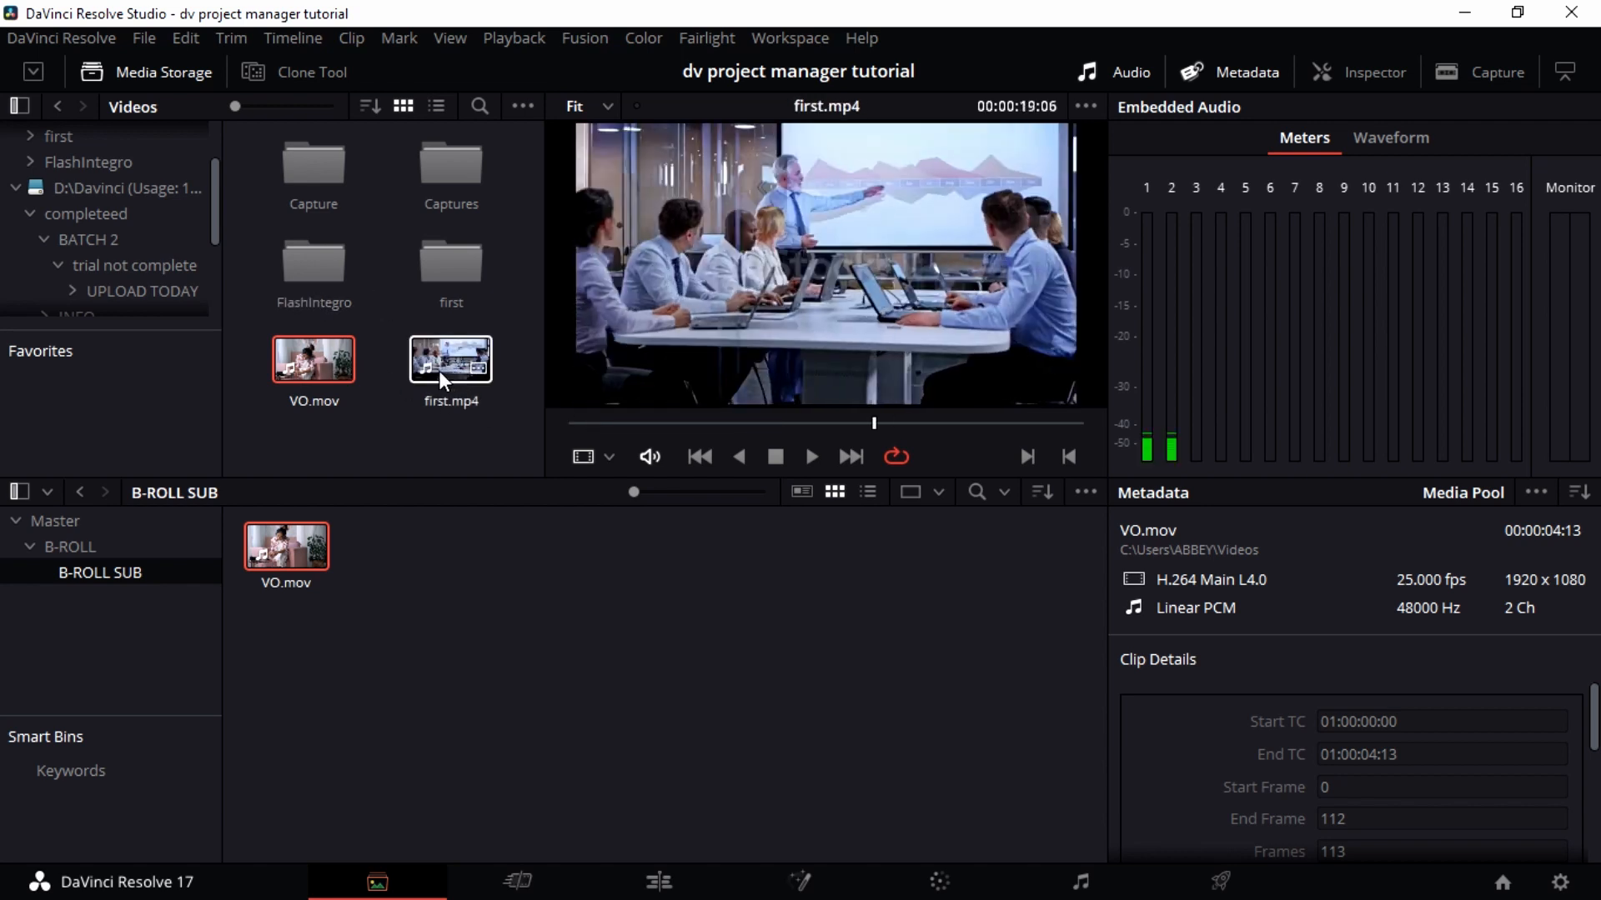
Load first.mp4 from media storage, mark an In point at 00:00:00:13, and add the clip to the B-ROLL SUB bin.
{"action": "left_click", "coordinate": [415, 371]}
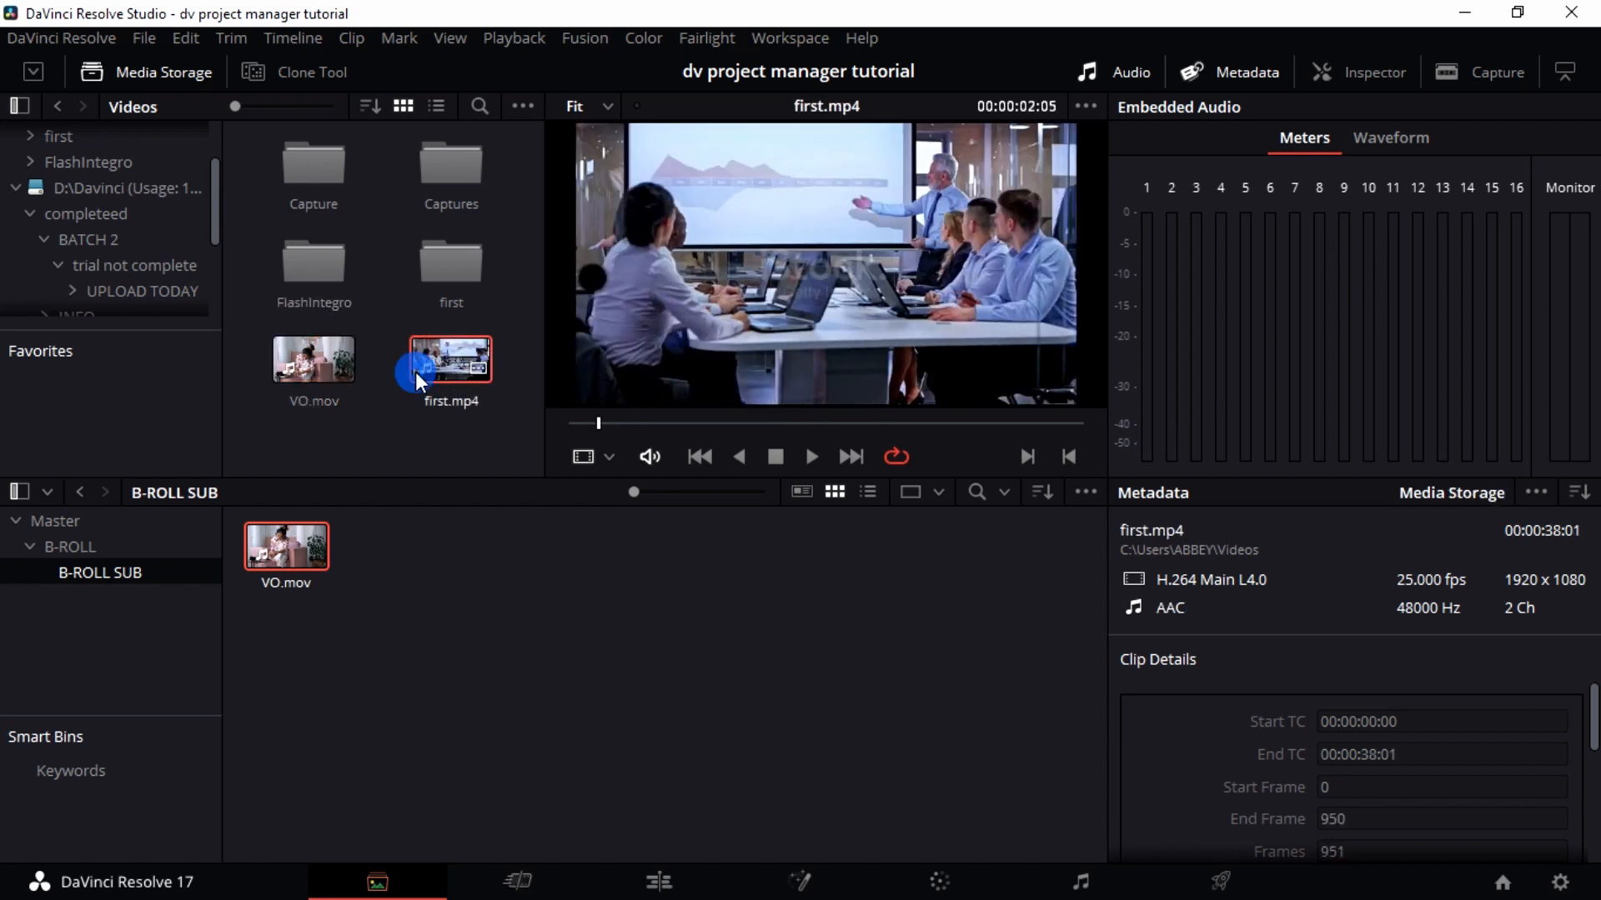
{"action": "left_click_drag", "start_coordinate": [618, 423], "coordinate": [569, 424]}
{"action": "left_click", "coordinate": [472, 380]}
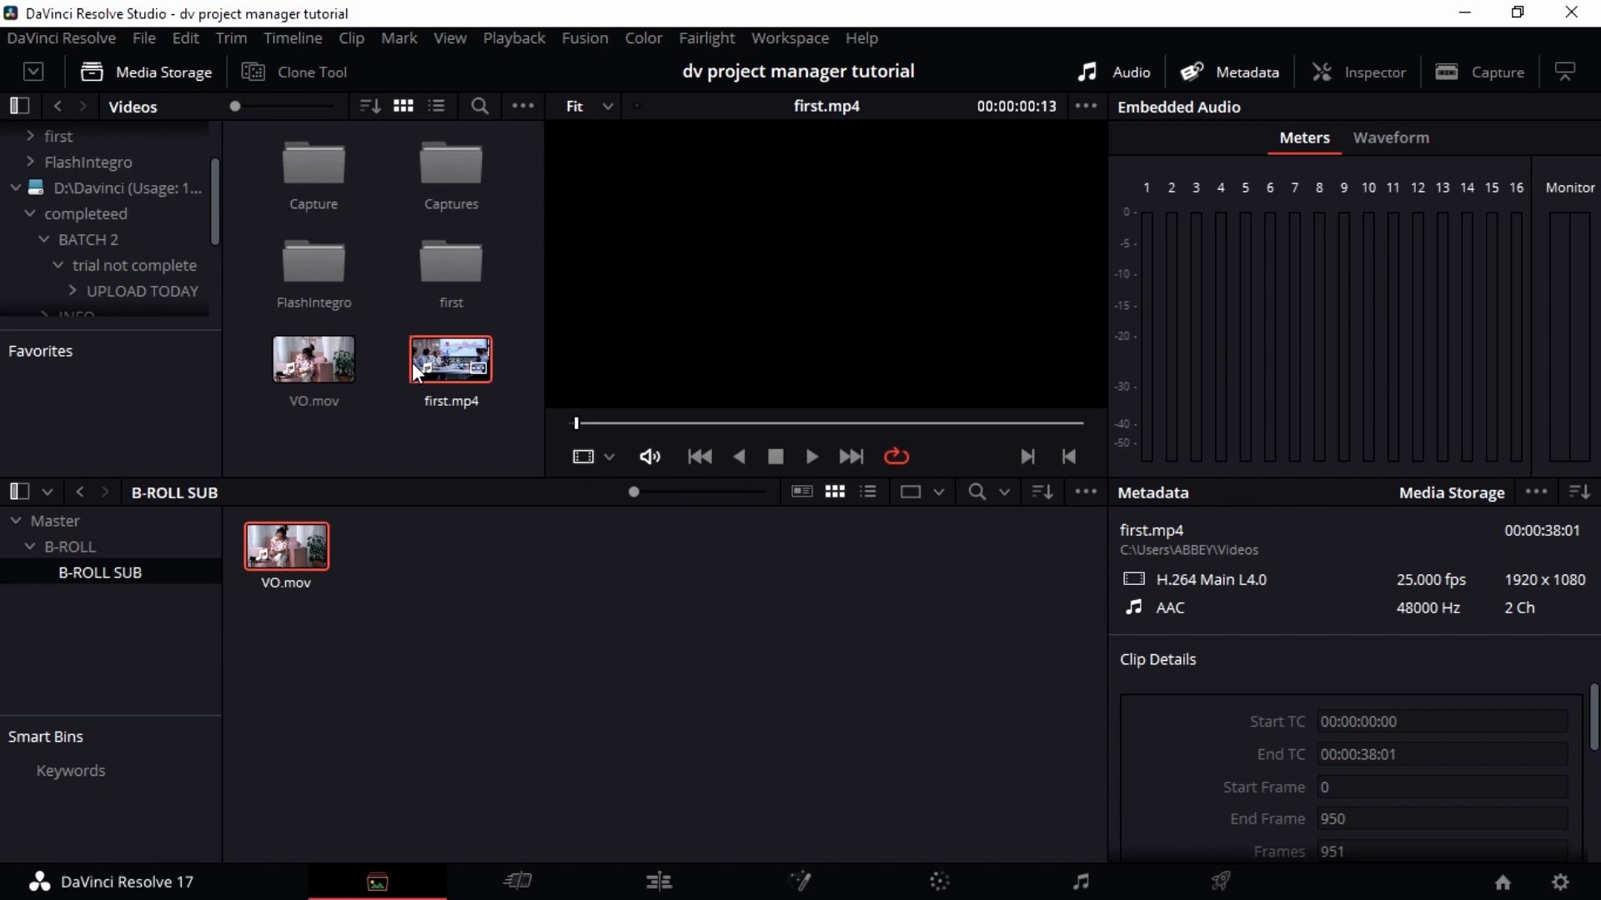
{"action": "key", "text": "space"}
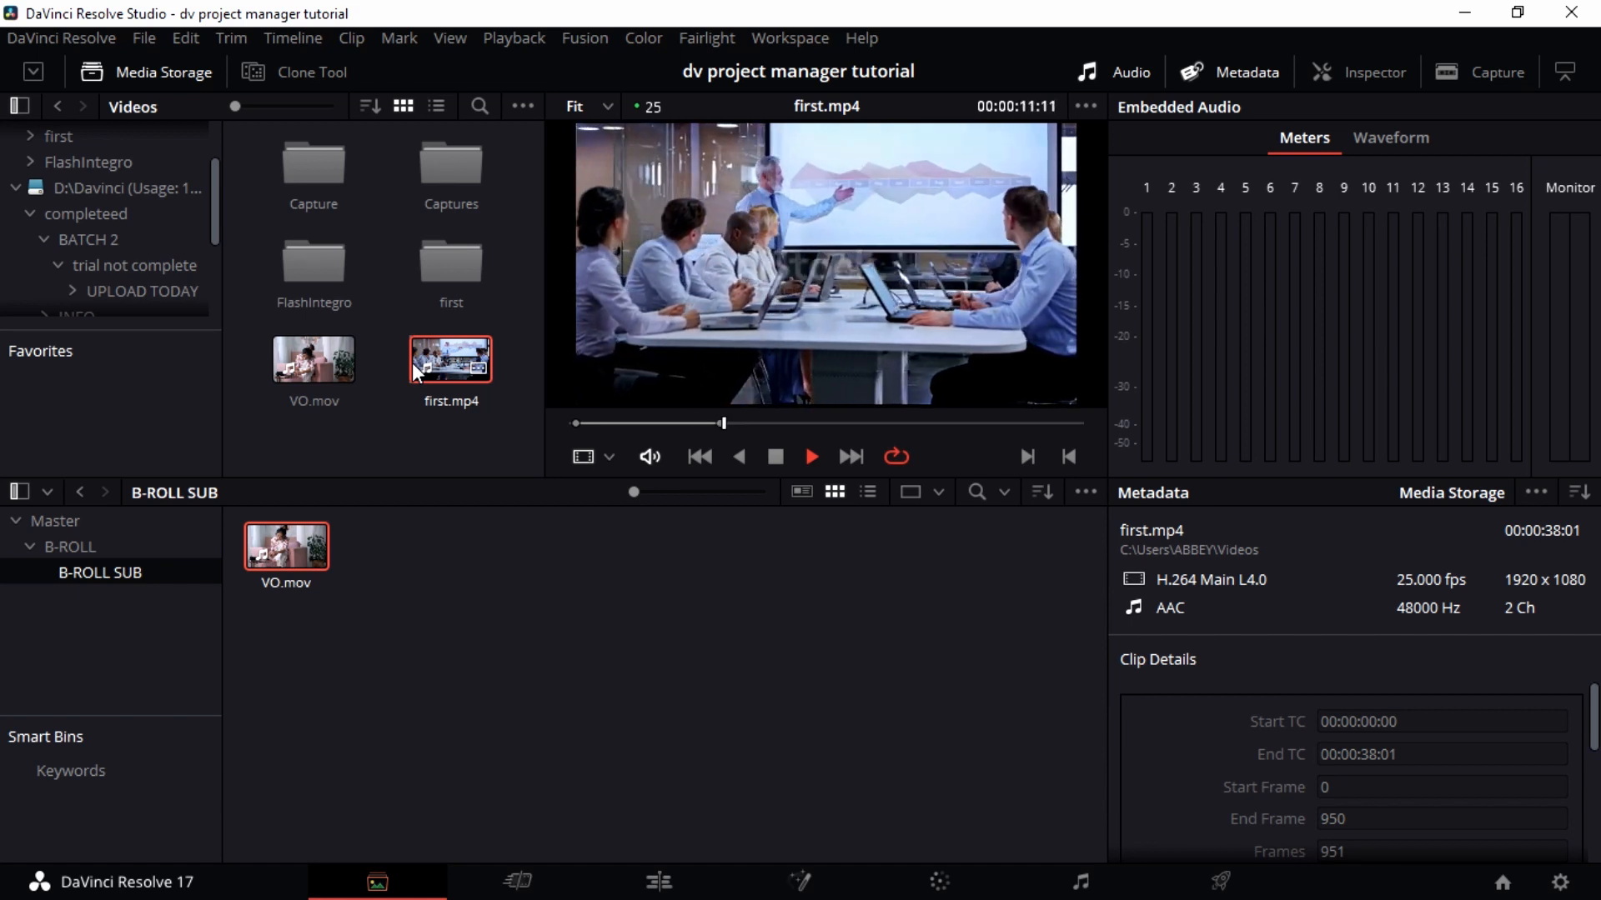
{"action": "key", "text": "space"}
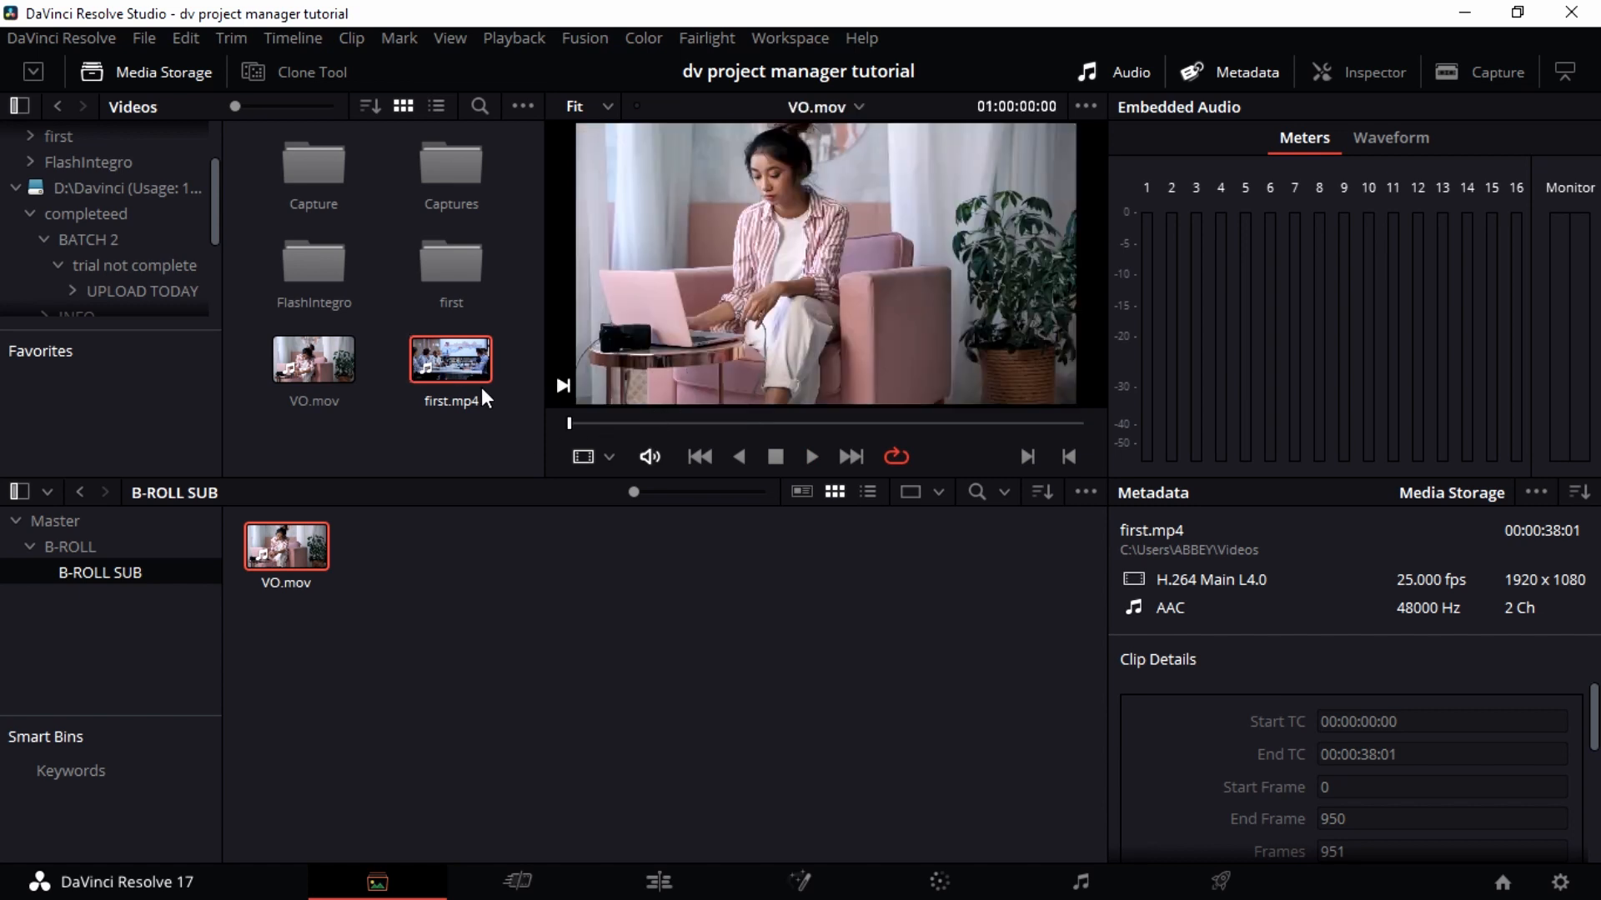
{"action": "left_click_drag", "start_coordinate": [452, 360], "coordinate": [459, 594]}
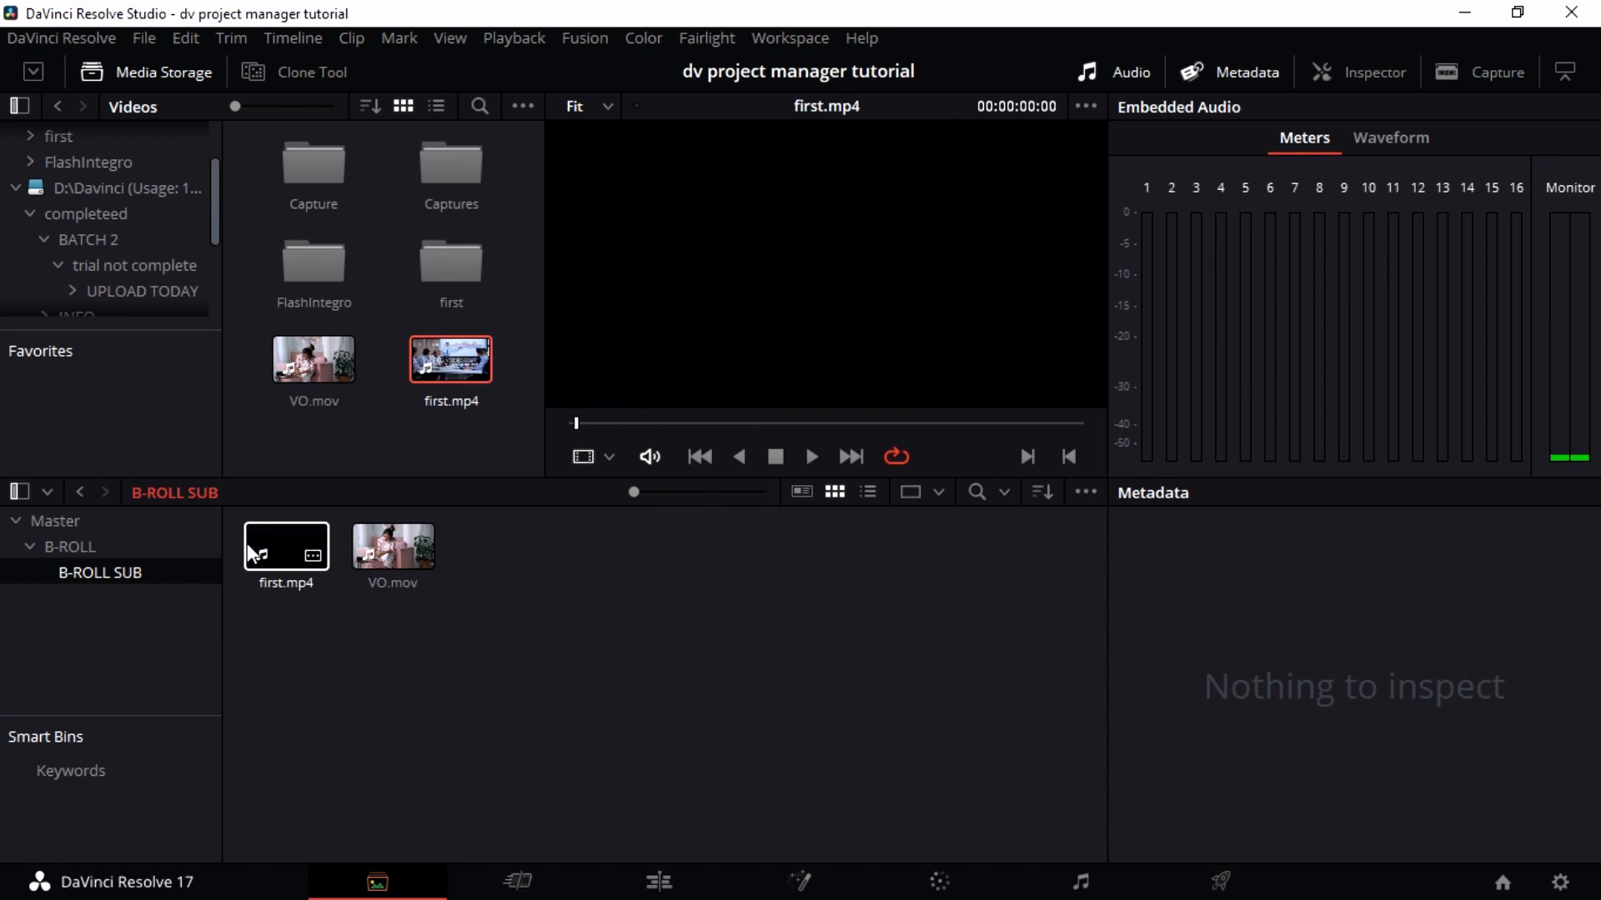
Mark an In-to-Out range on first.mp4 and try to add that portion to the bin from media storage.
{"action": "key", "text": "space"}
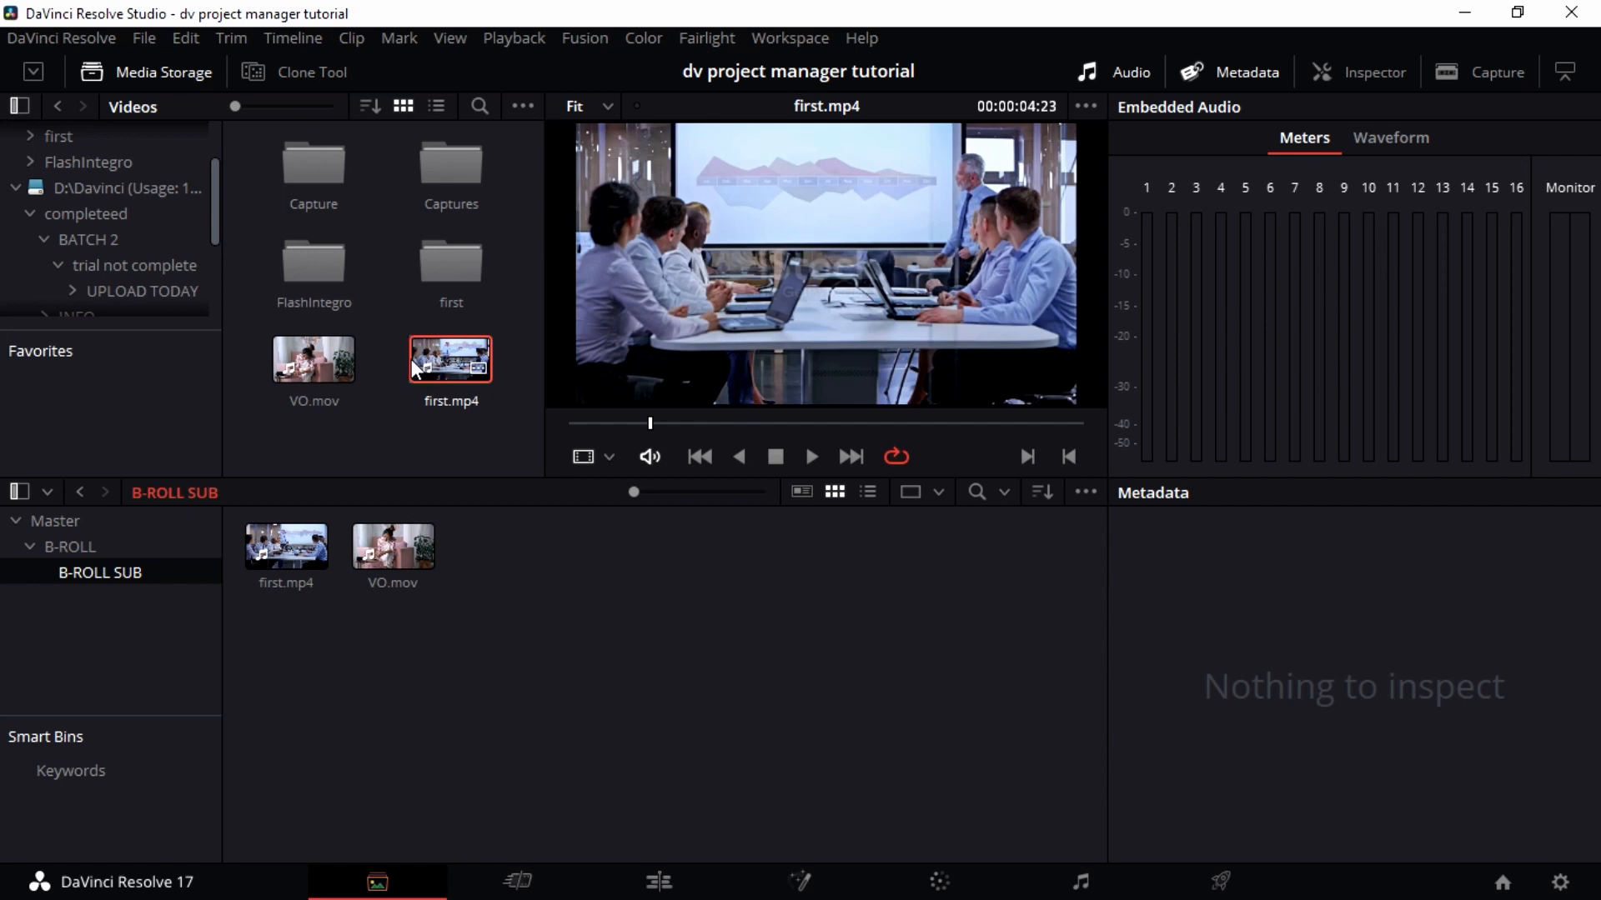
{"action": "key", "text": "space"}
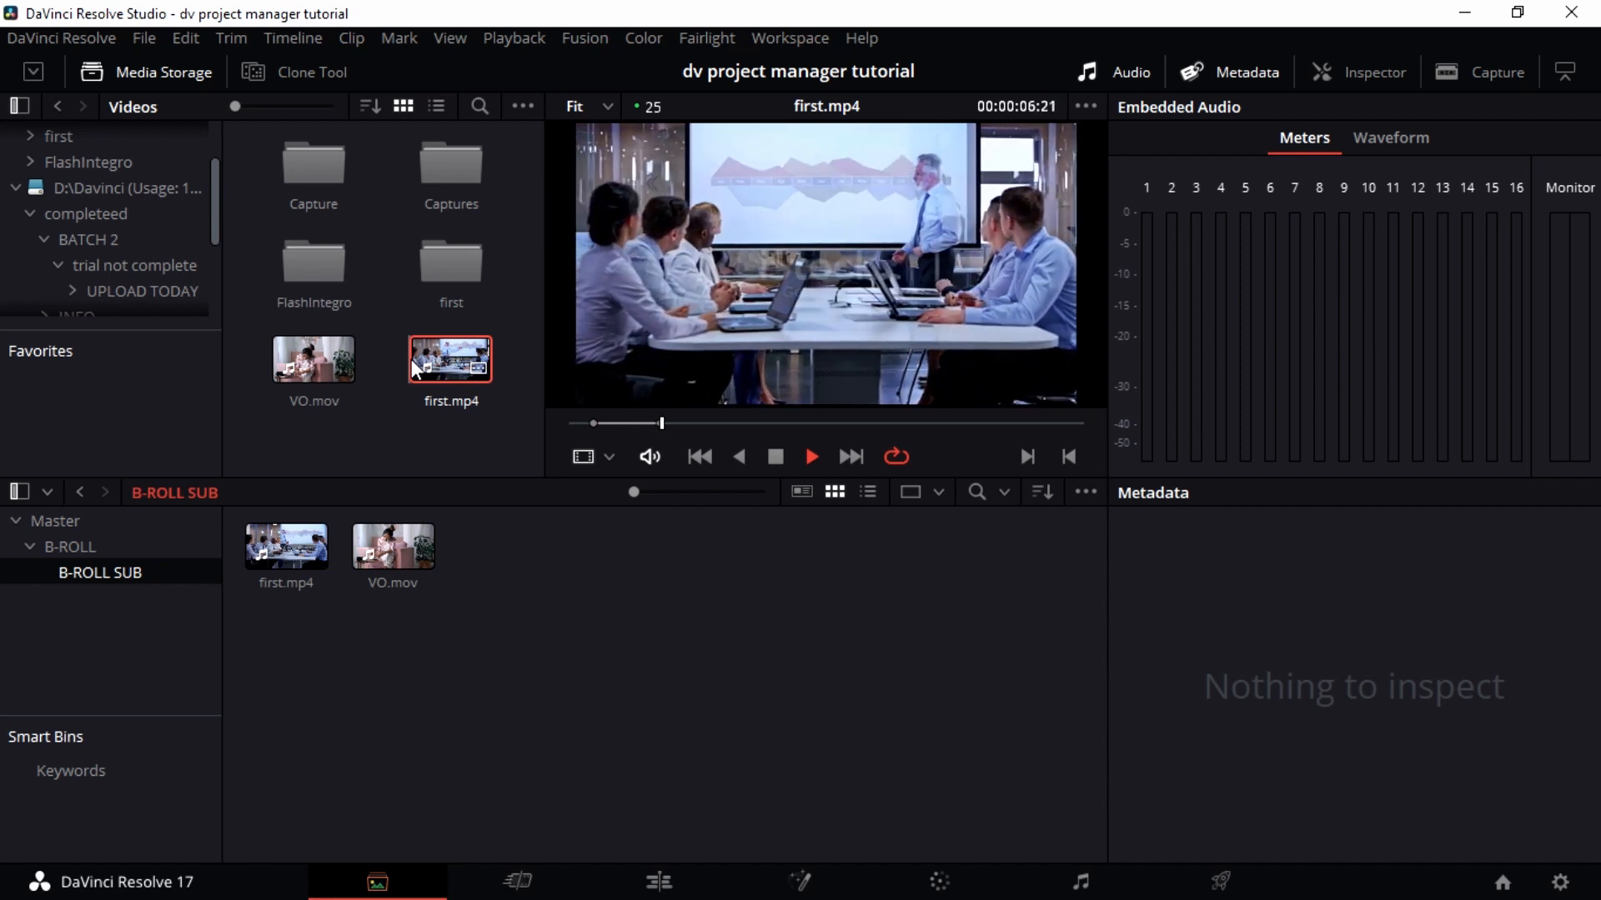
{"action": "left_click_drag", "start_coordinate": [420, 371], "coordinate": [447, 627]}
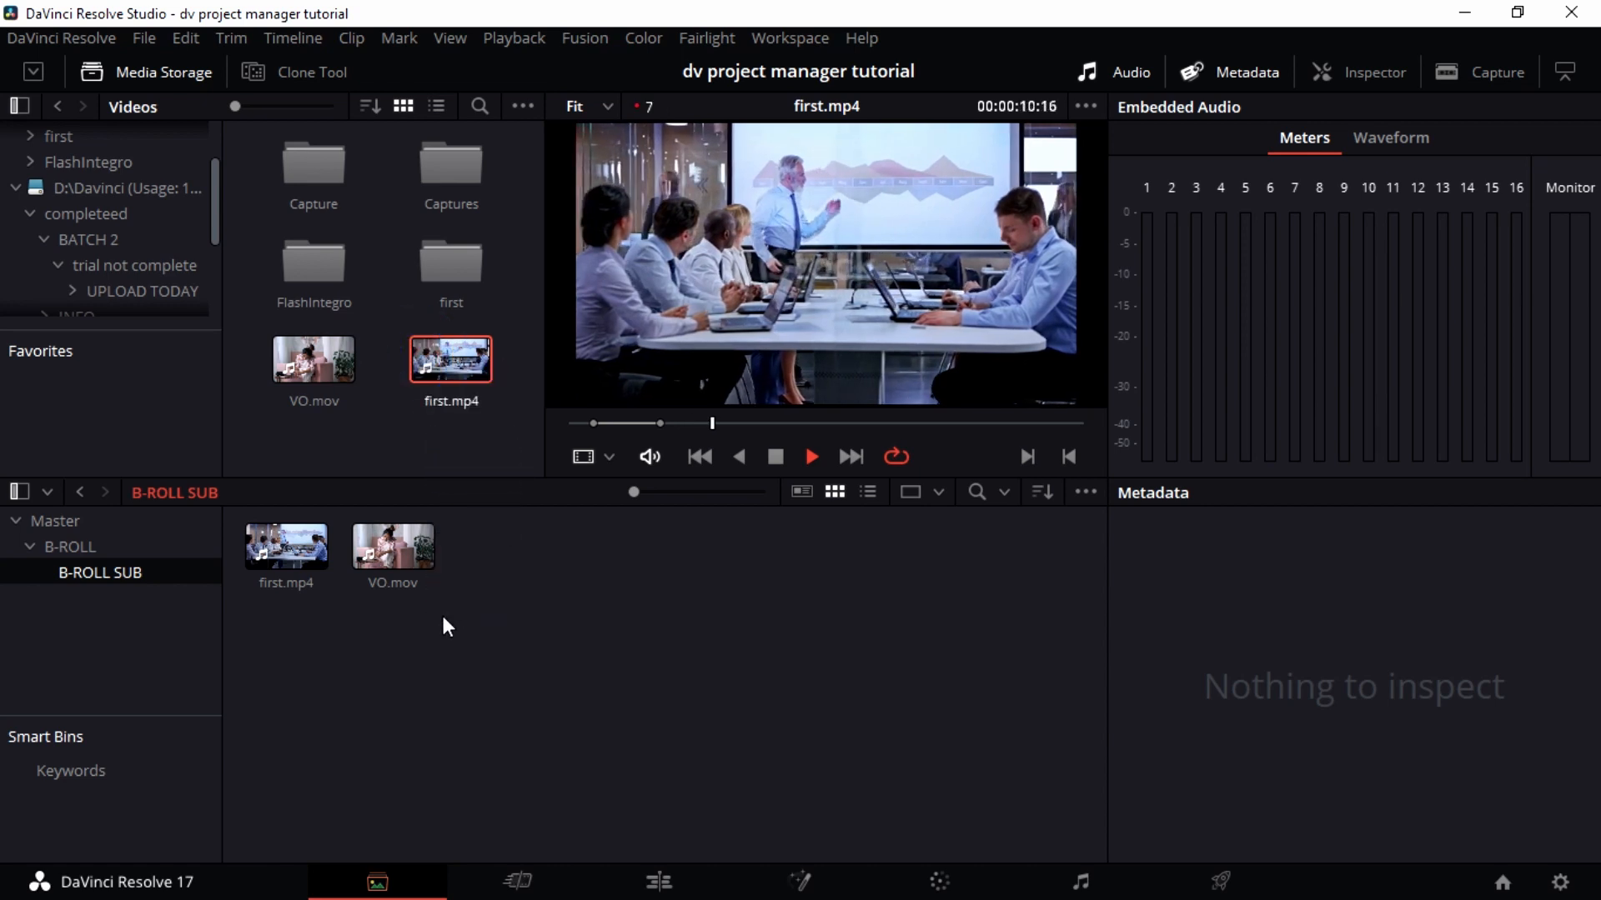
Stop playback and add the marked range of first.mp4 from the viewer to the B-ROLL SUB bin as a subclip.
{"action": "left_click", "coordinate": [632, 422]}
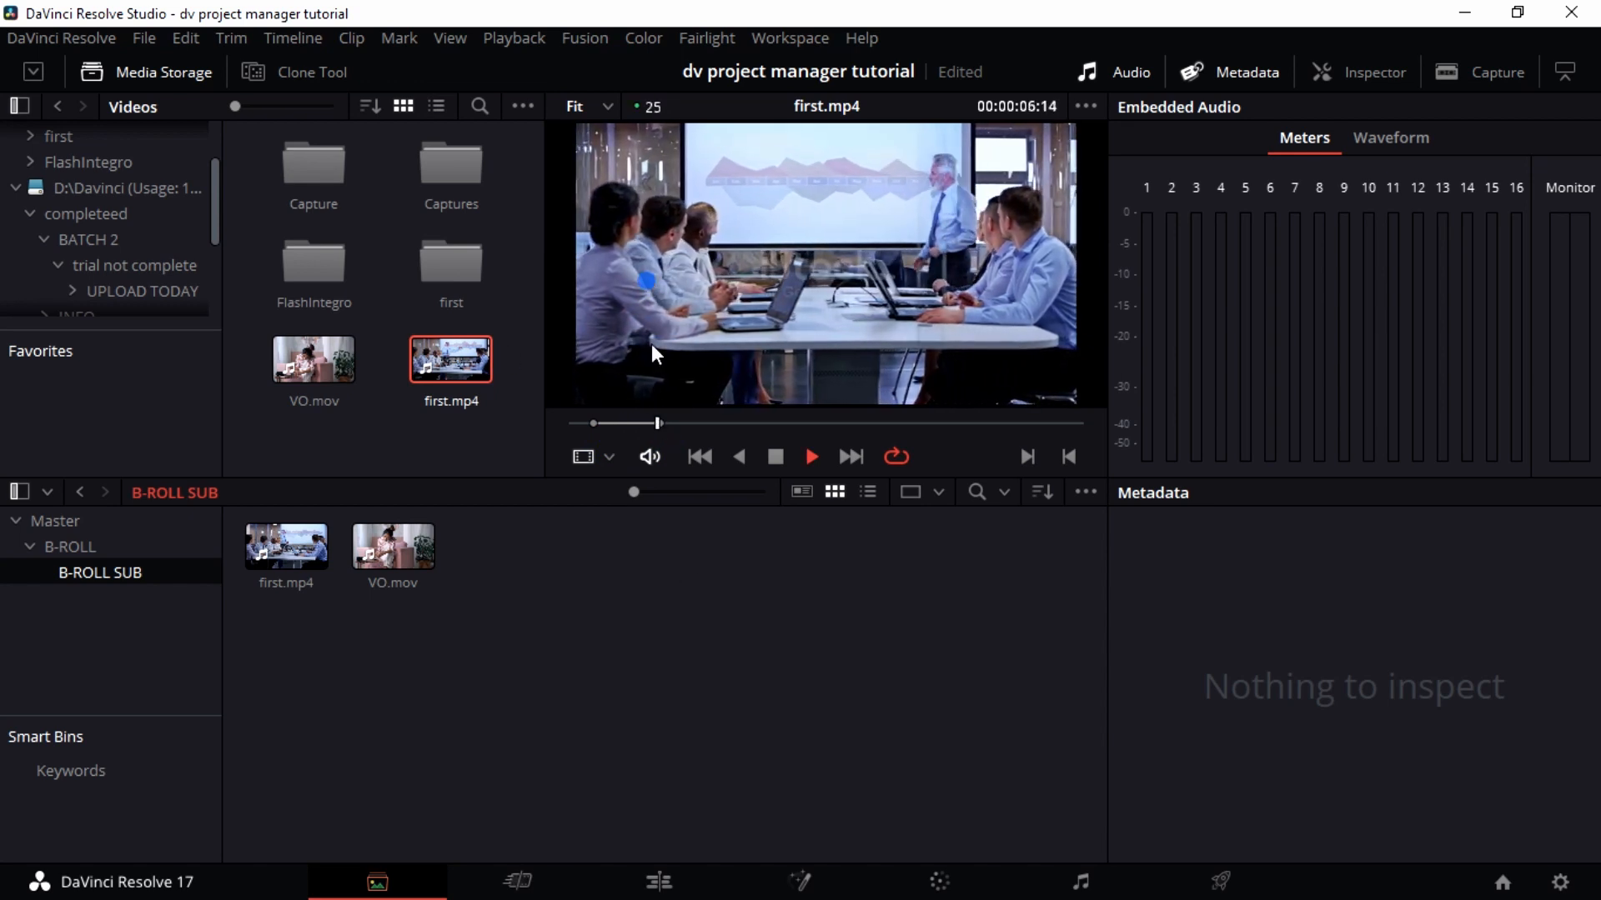
{"action": "left_click", "coordinate": [758, 456]}
{"action": "left_click", "coordinate": [774, 455]}
{"action": "left_click_drag", "start_coordinate": [771, 359], "coordinate": [640, 677]}
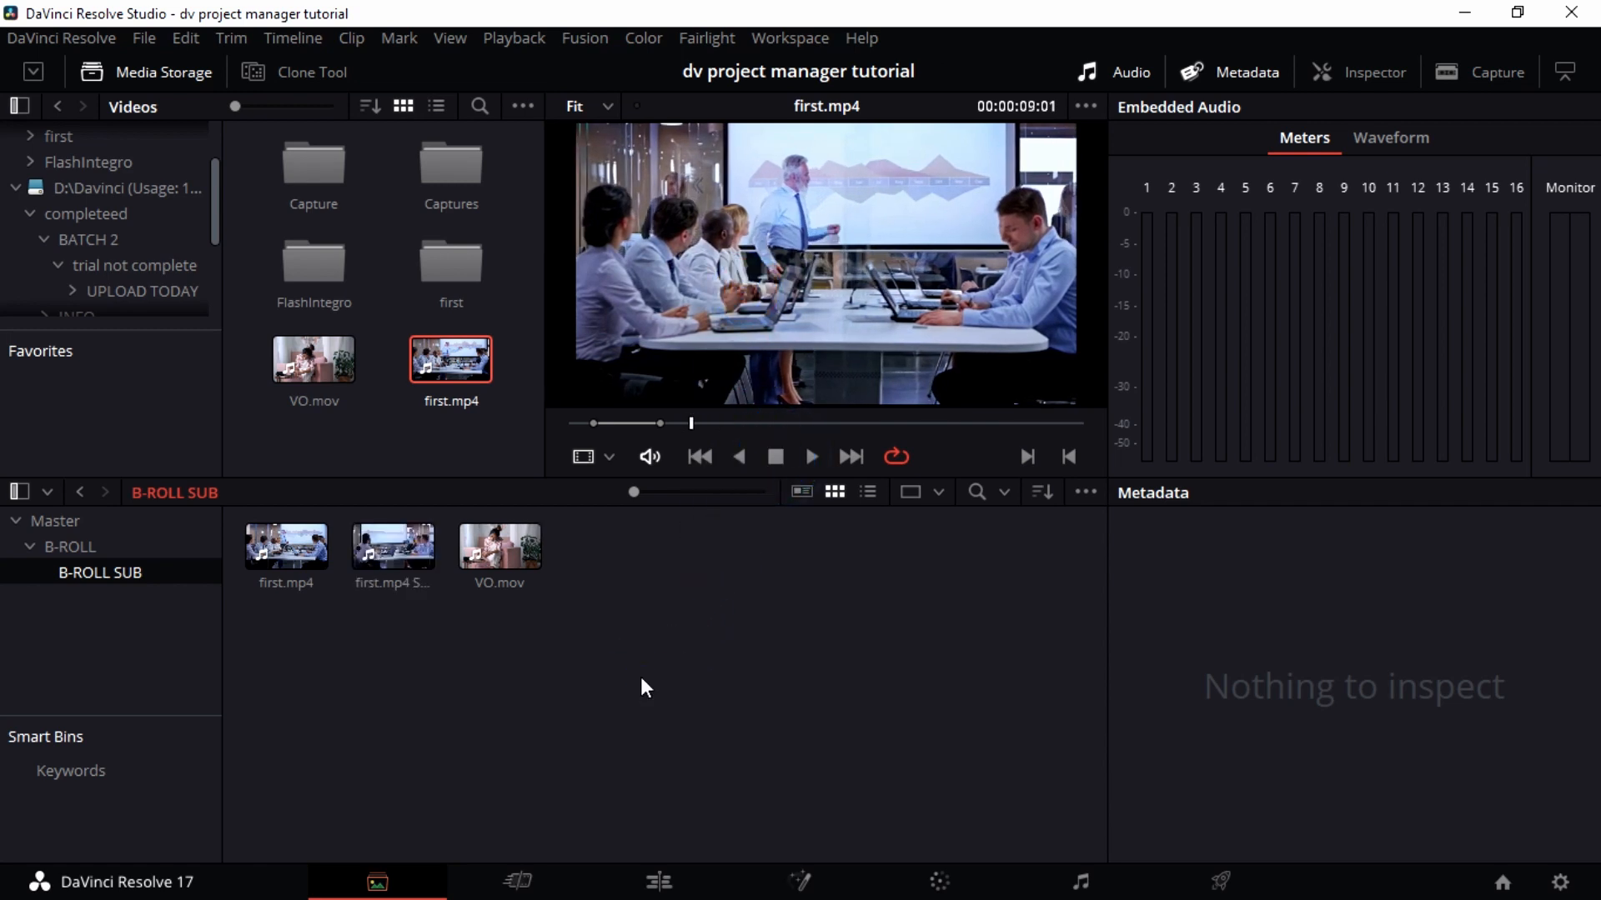
Load first.mp4 Subclip from the B-ROLL SUB bin into the viewer, play it, and hide the audio meters.
{"action": "left_click", "coordinate": [365, 542]}
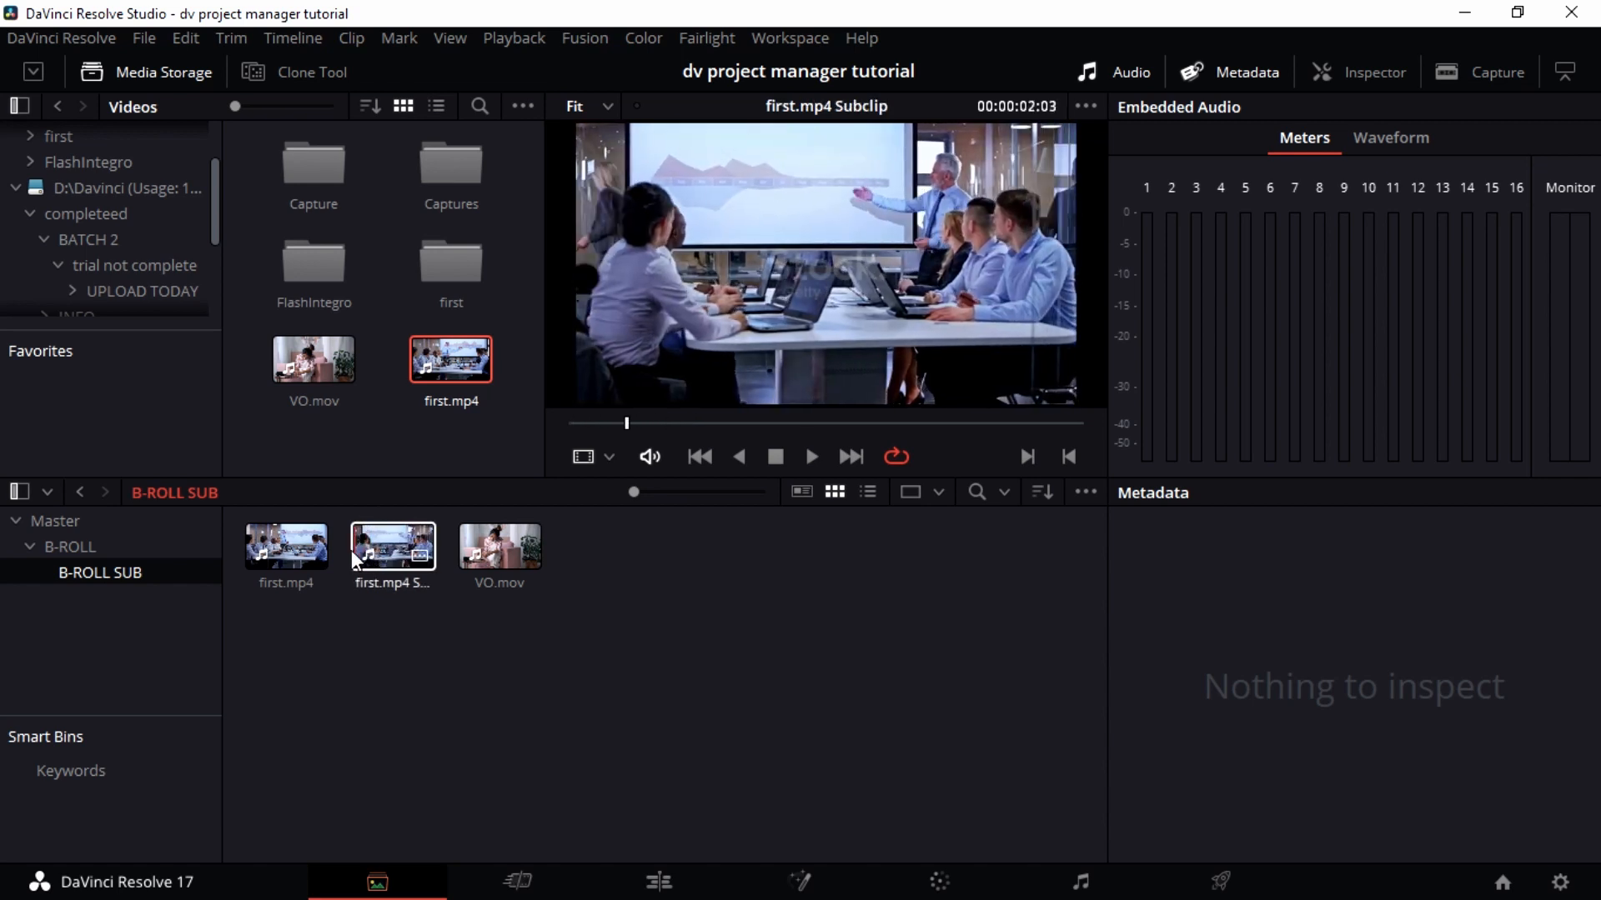
{"action": "left_click", "coordinate": [347, 551]}
{"action": "key", "text": "space"}
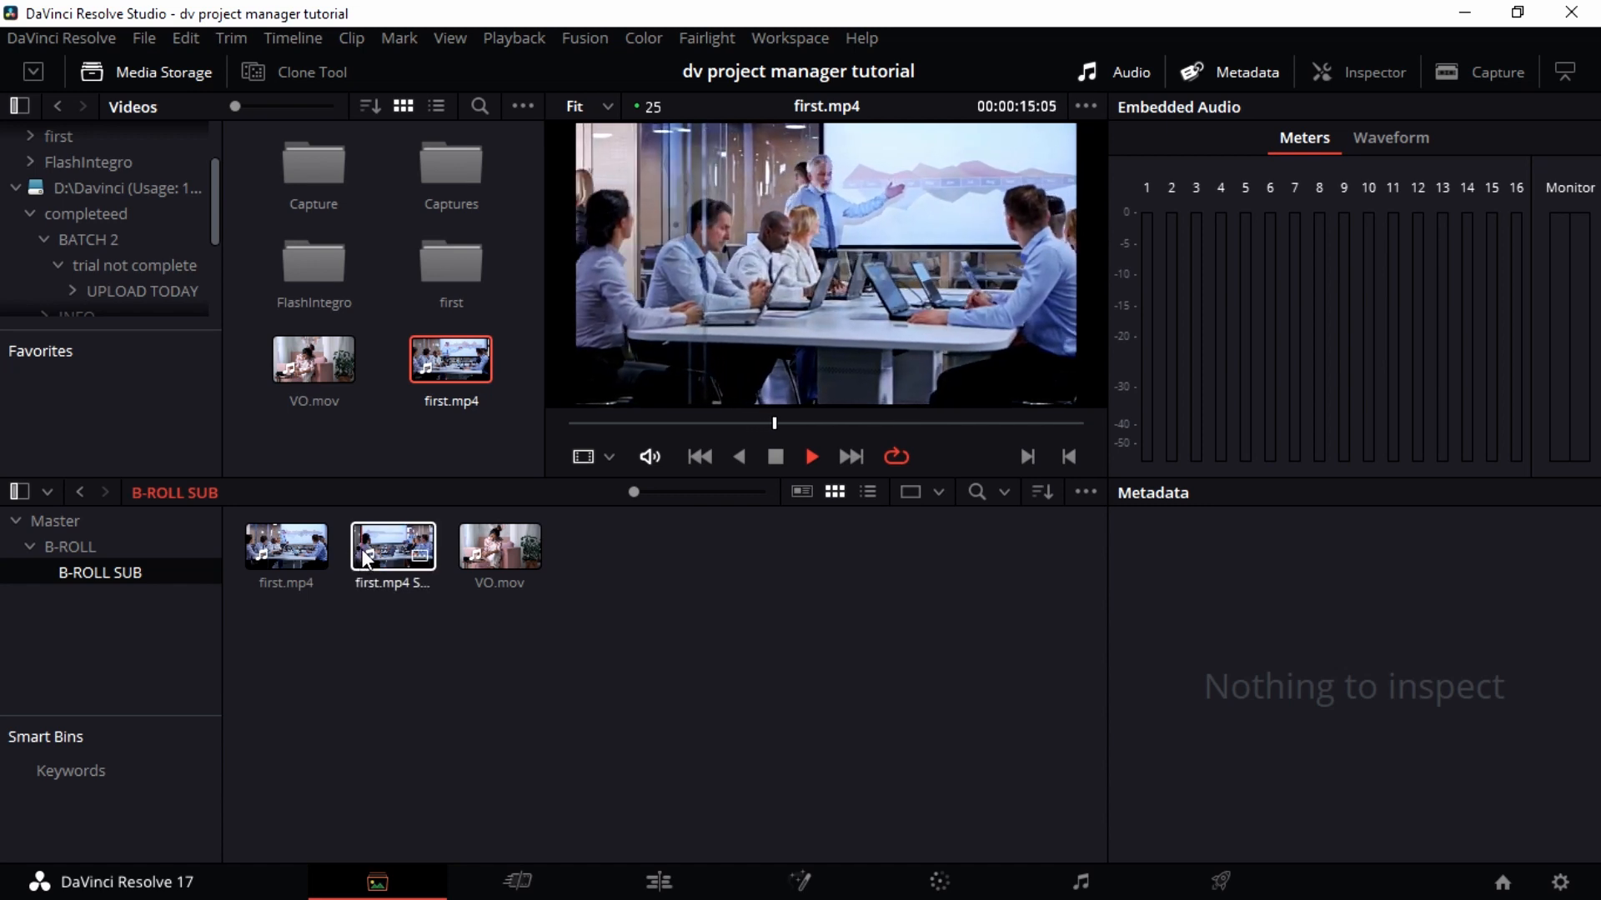
{"action": "left_click", "coordinate": [383, 549]}
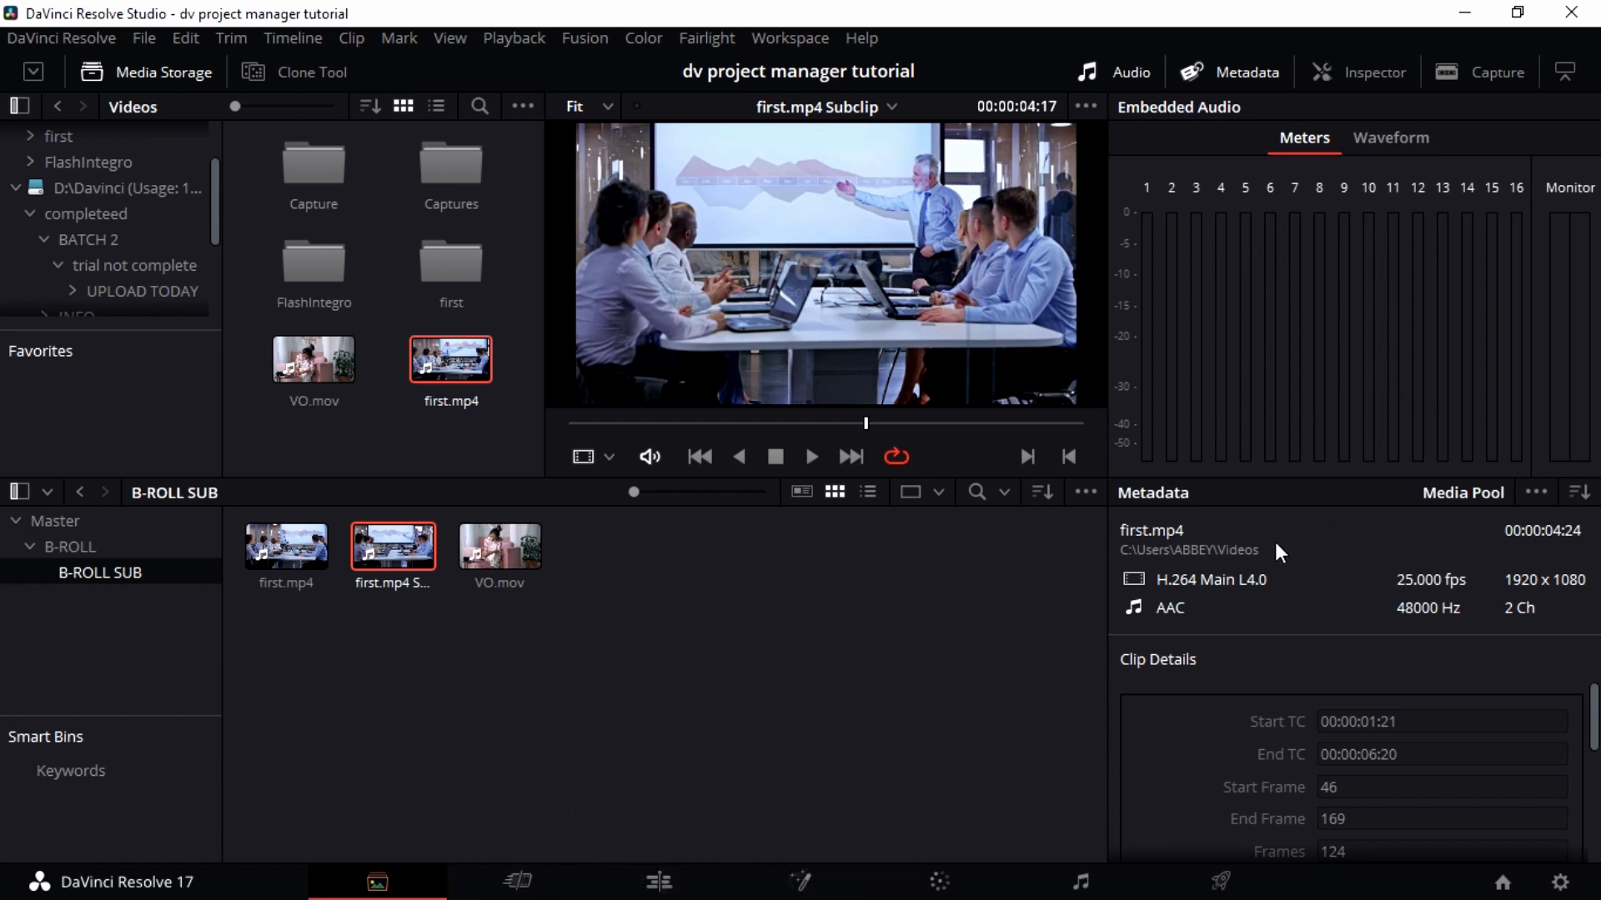
{"action": "left_click", "coordinate": [1115, 70]}
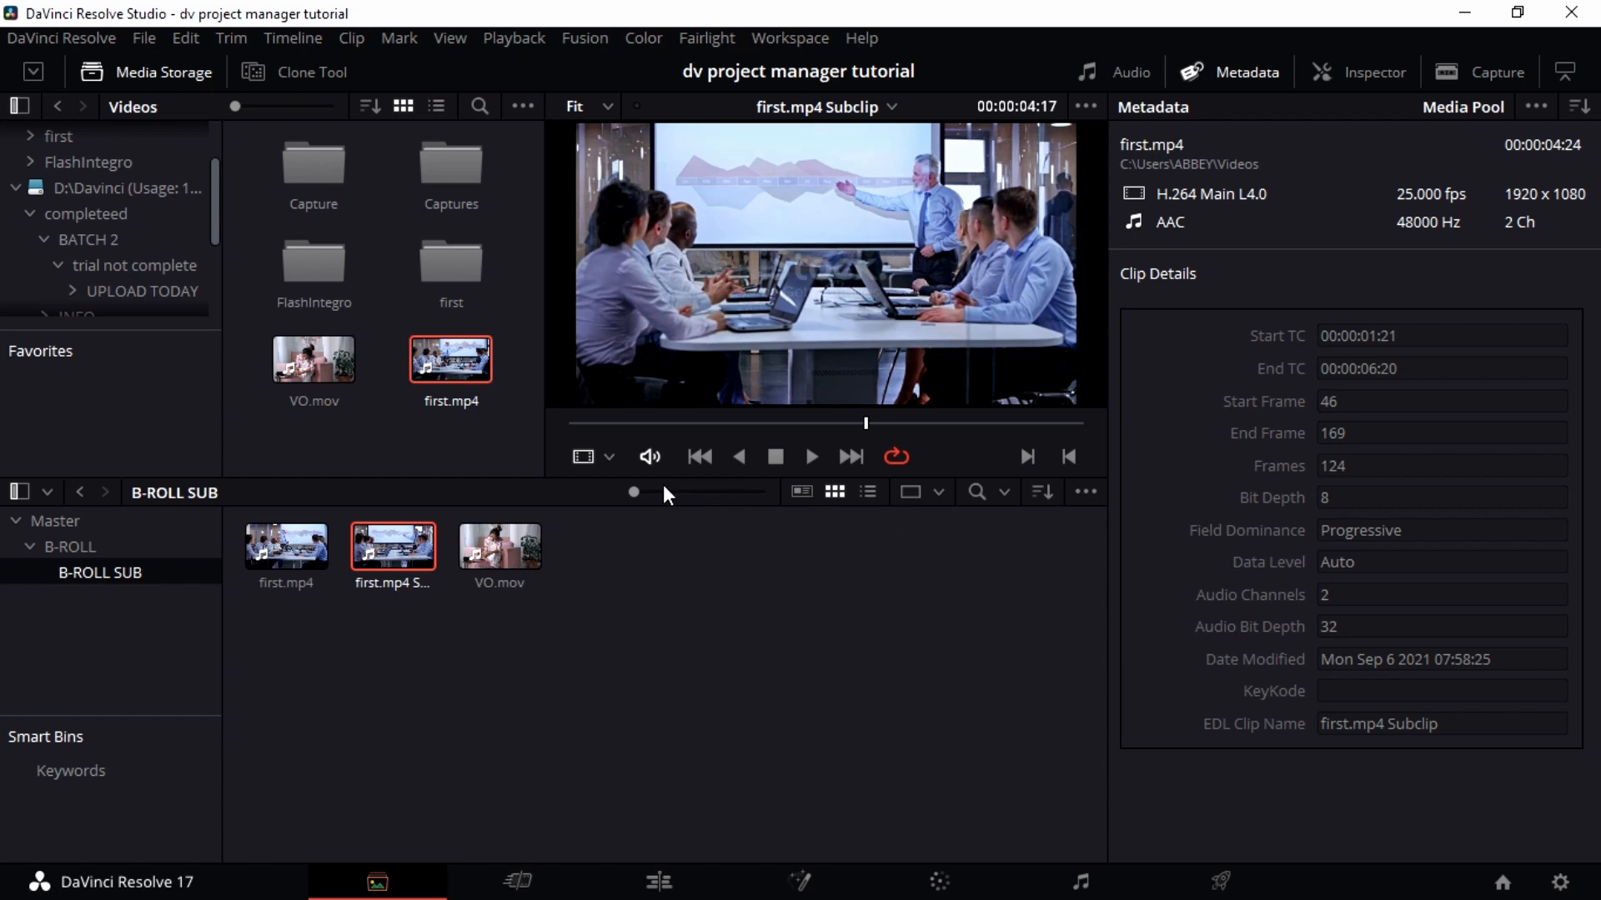
Enlarge the B-ROLL SUB thumbnails, show the clips in metadata view, and switch them to list view.
{"action": "left_click_drag", "start_coordinate": [649, 490], "coordinate": [689, 490]}
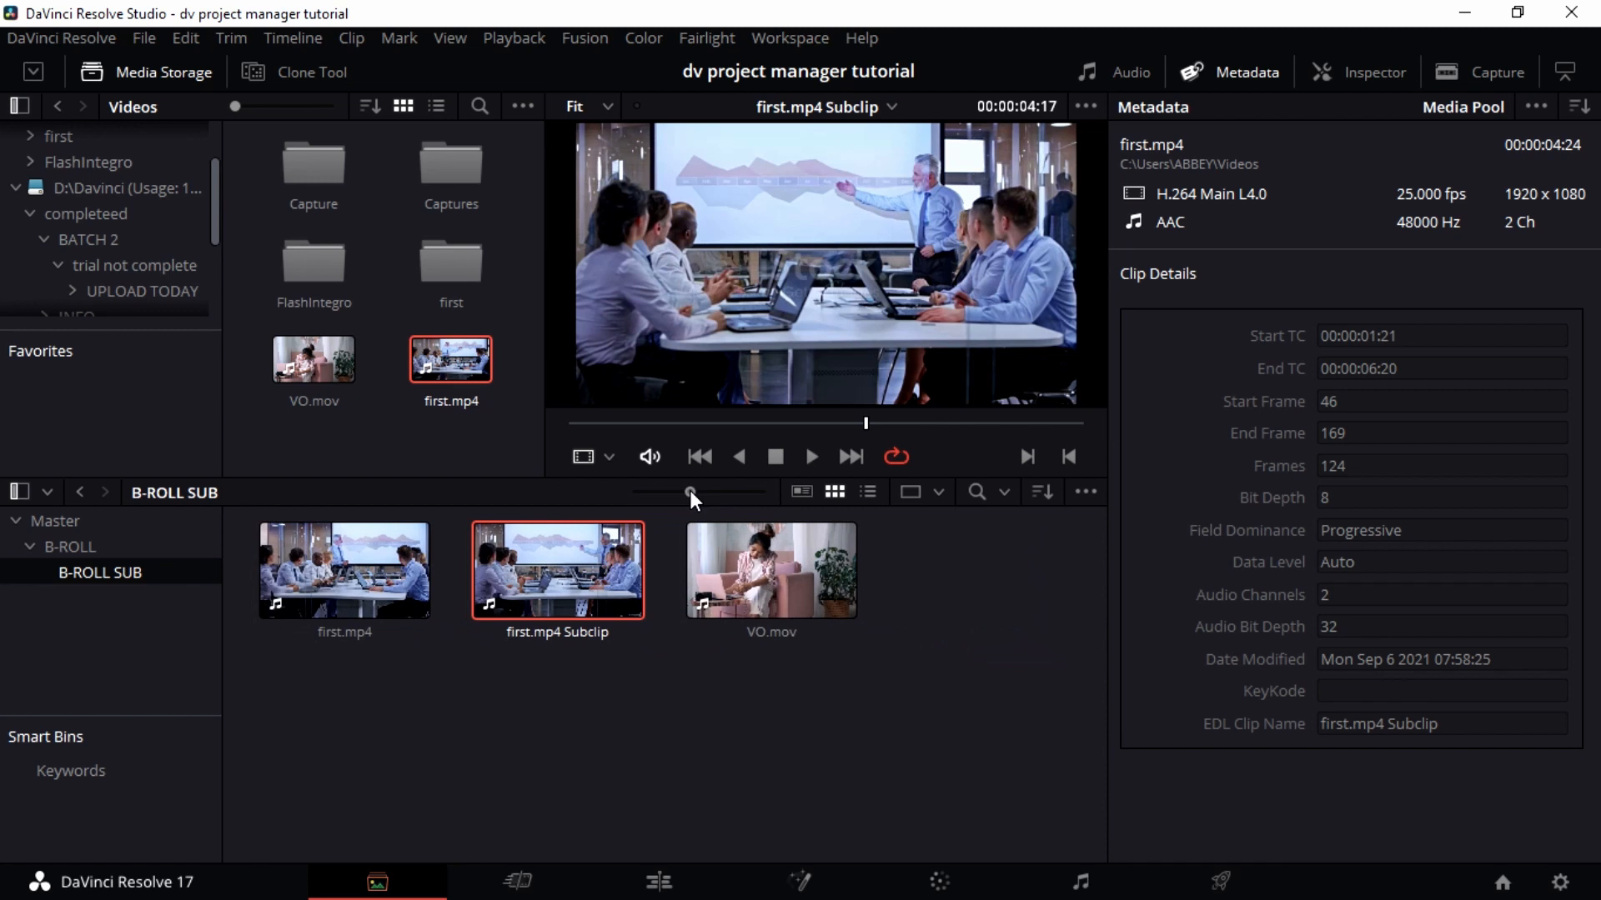
{"action": "left_click", "coordinate": [794, 494]}
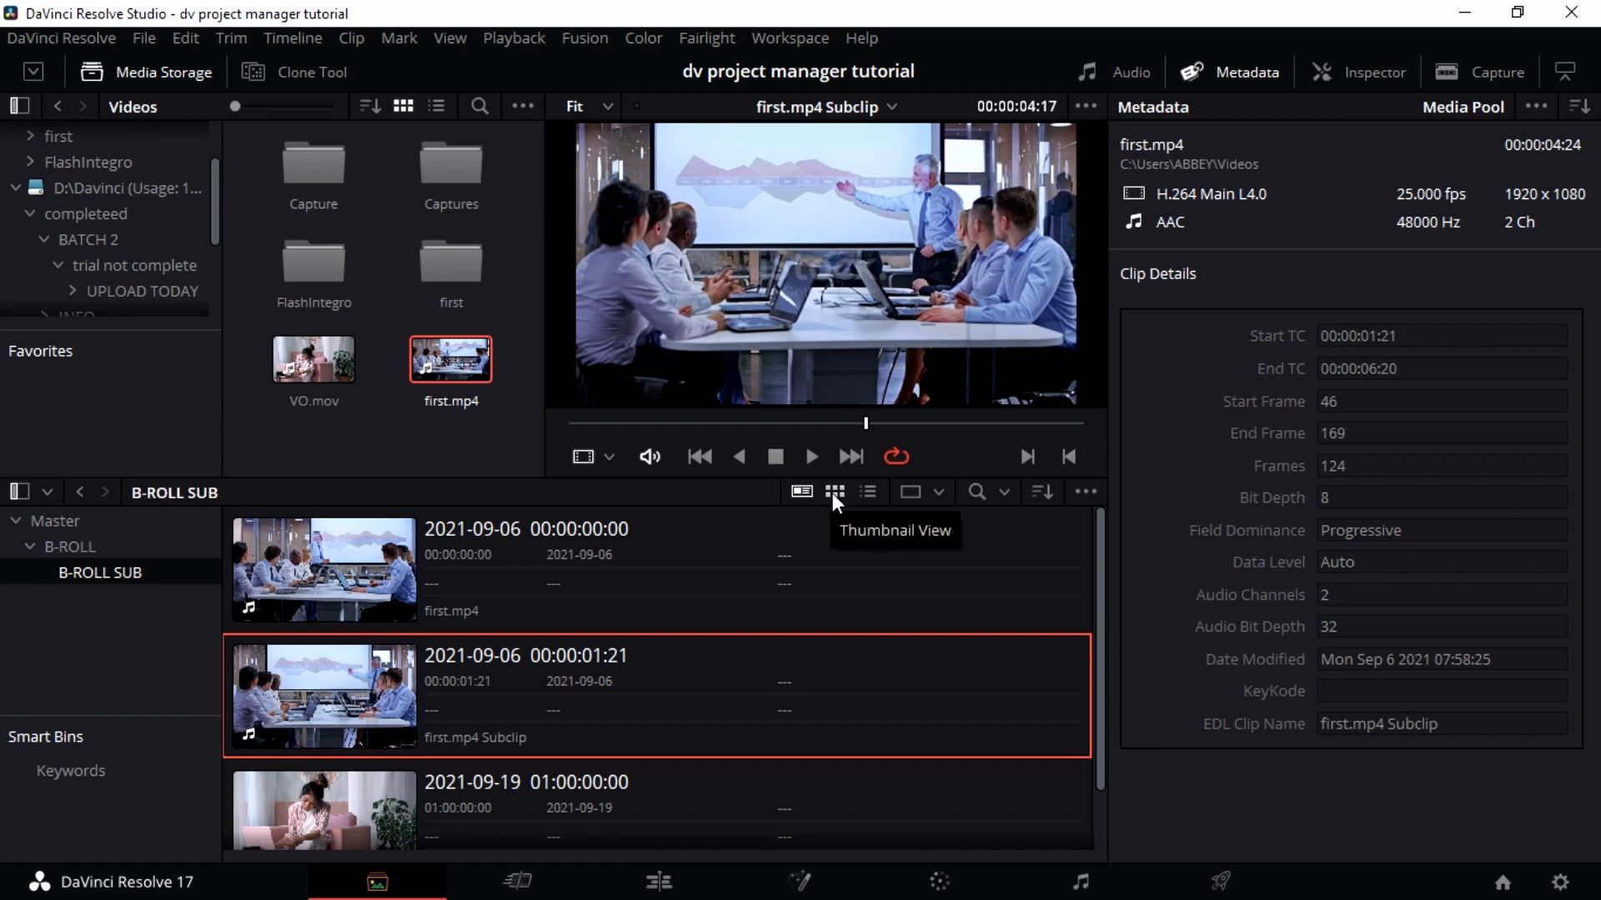
{"action": "left_click", "coordinate": [866, 493]}
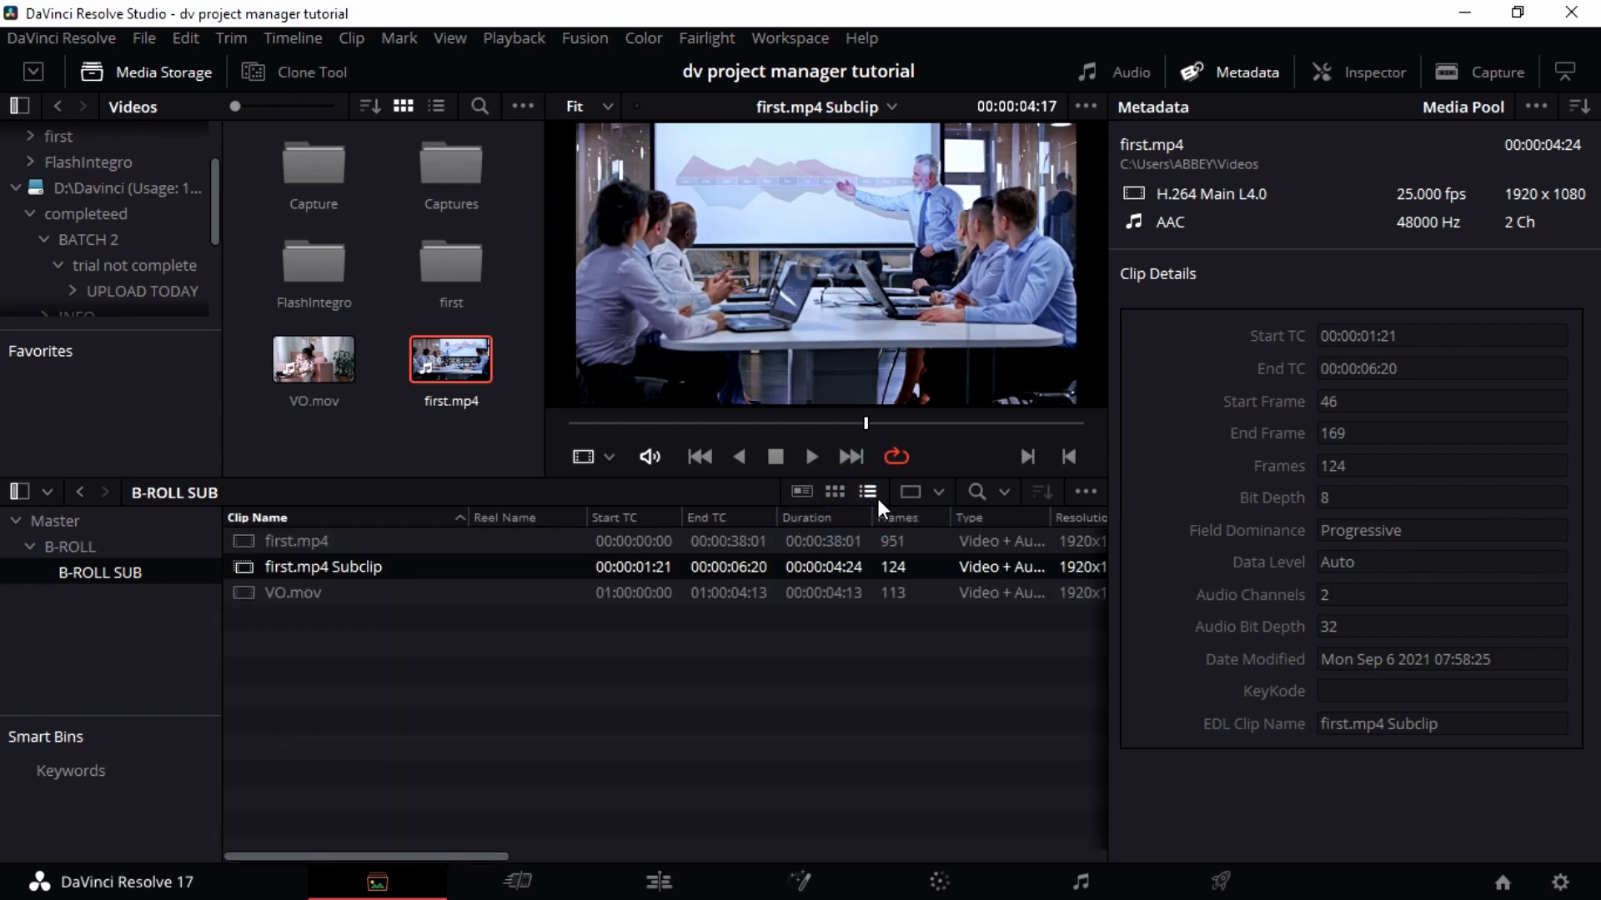
Add the Bit Depth column to the clip list, try out the Field Dominance, End and Flags columns, and look across the columns.
{"action": "right_click", "coordinate": [829, 525]}
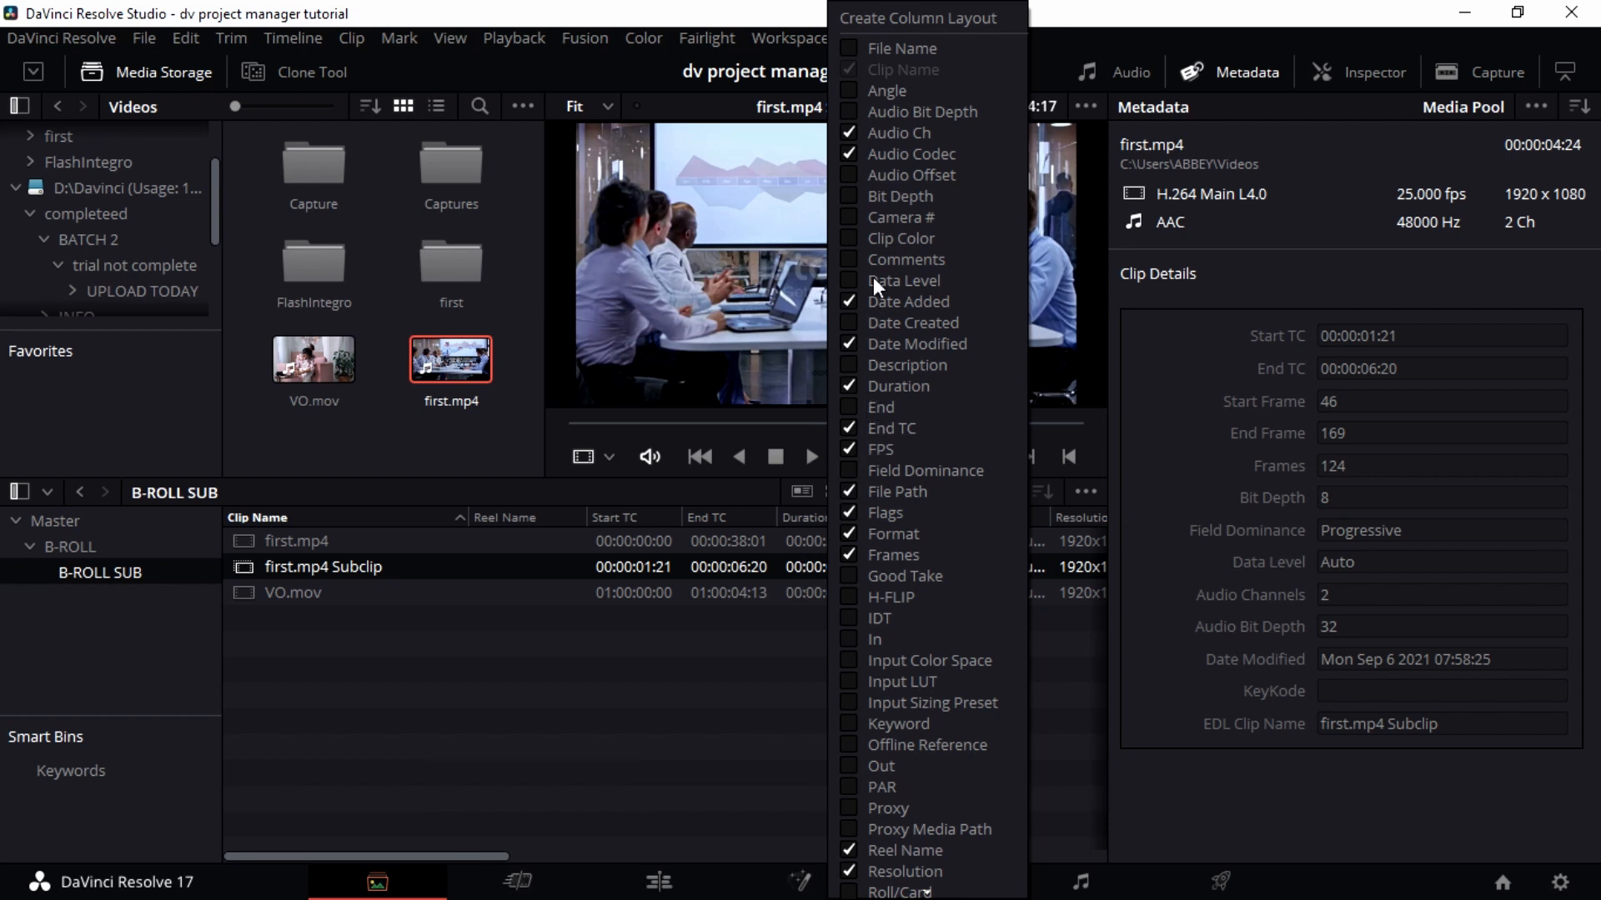
{"action": "left_click", "coordinate": [883, 200]}
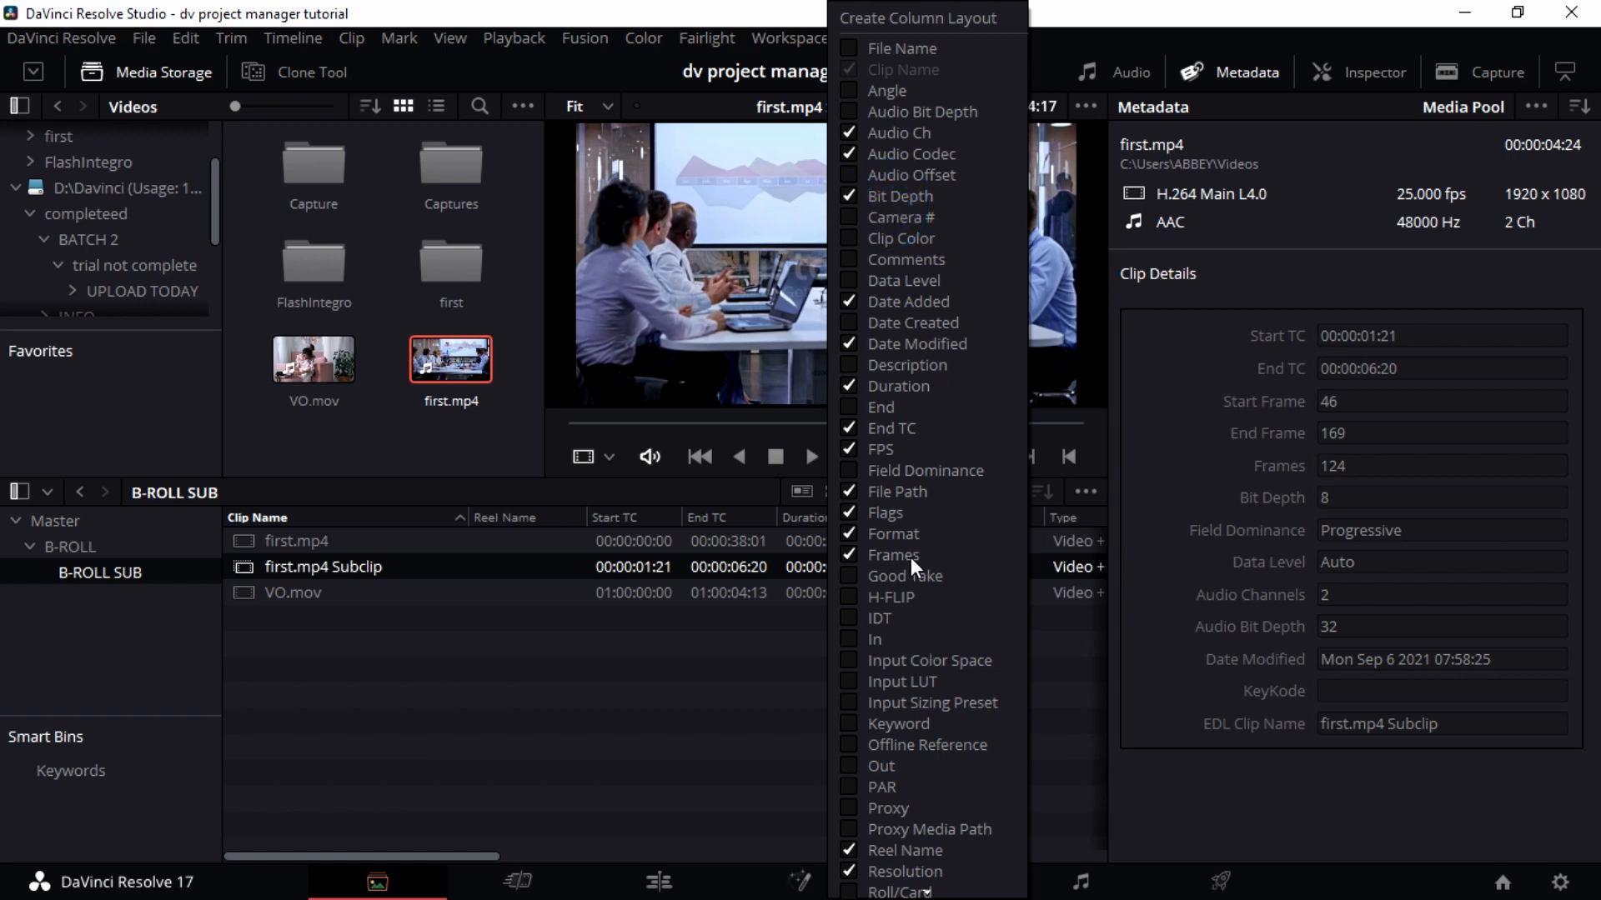
{"action": "left_click", "coordinate": [880, 472]}
{"action": "left_click", "coordinate": [887, 409]}
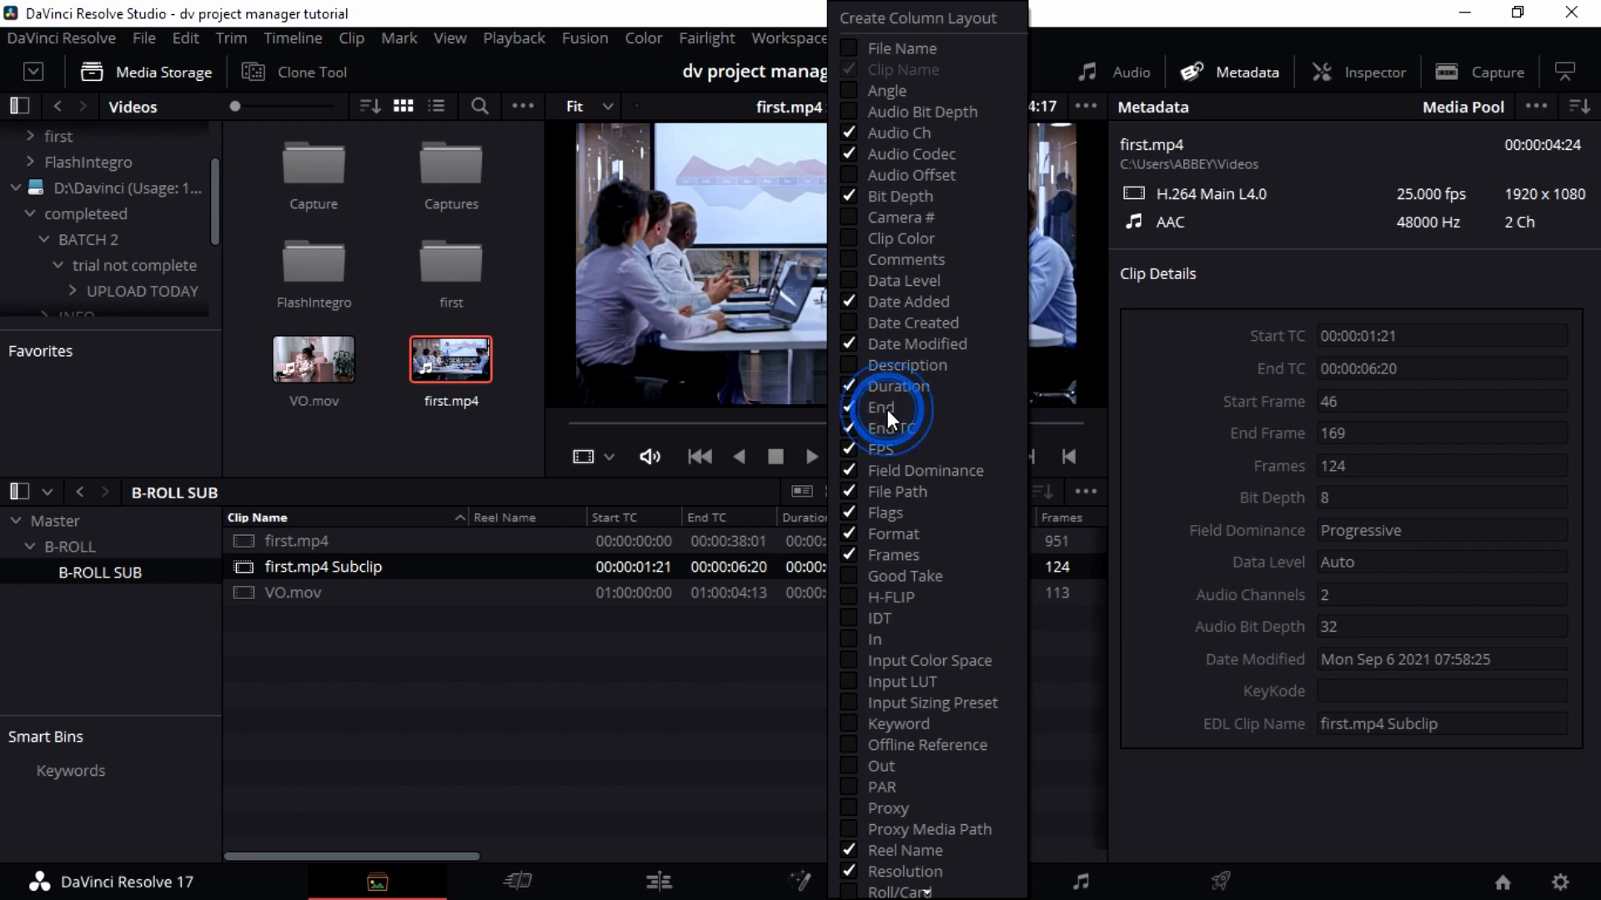
{"action": "left_click", "coordinate": [859, 402]}
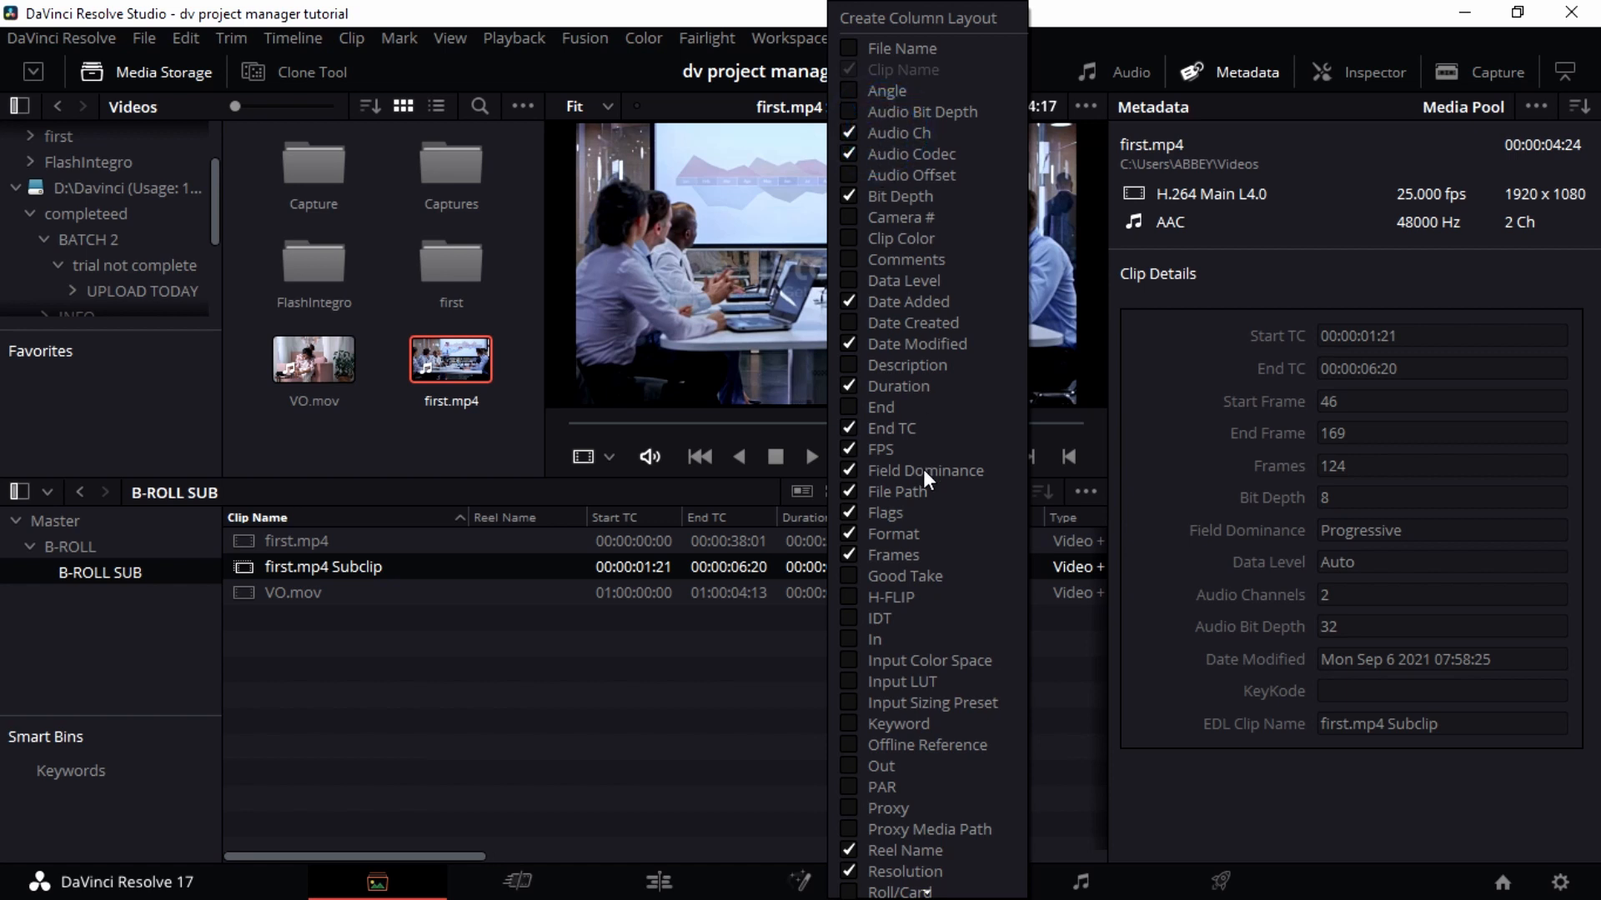
{"action": "left_click", "coordinate": [889, 514]}
{"action": "left_click", "coordinate": [897, 472]}
{"action": "left_click", "coordinate": [779, 688]}
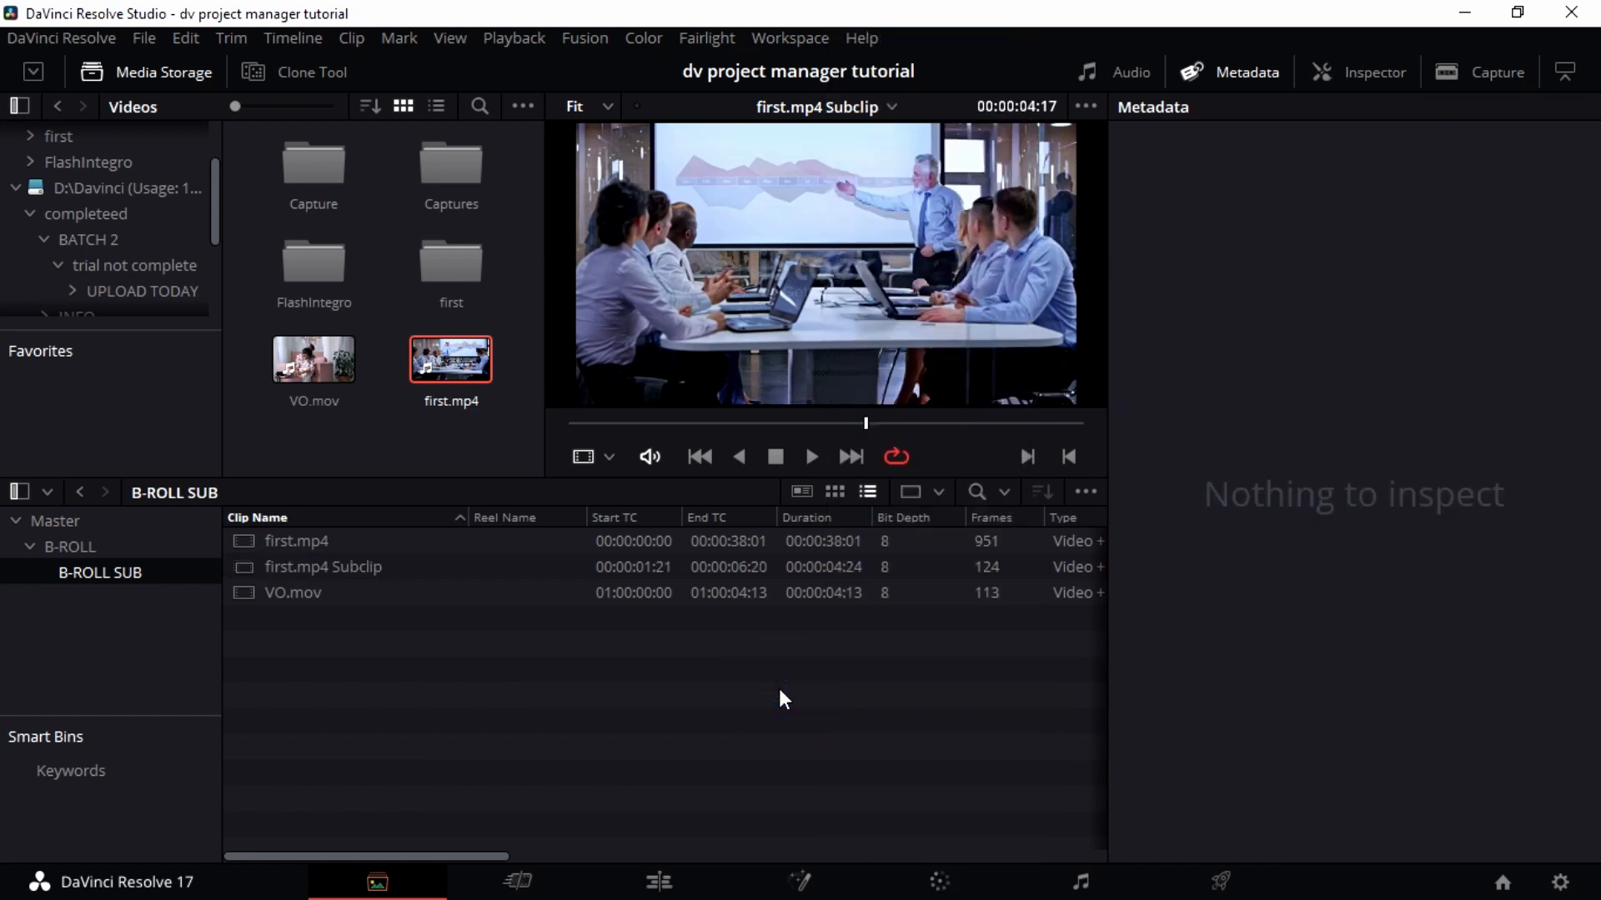
{"action": "left_click_drag", "start_coordinate": [477, 857], "coordinate": [695, 844]}
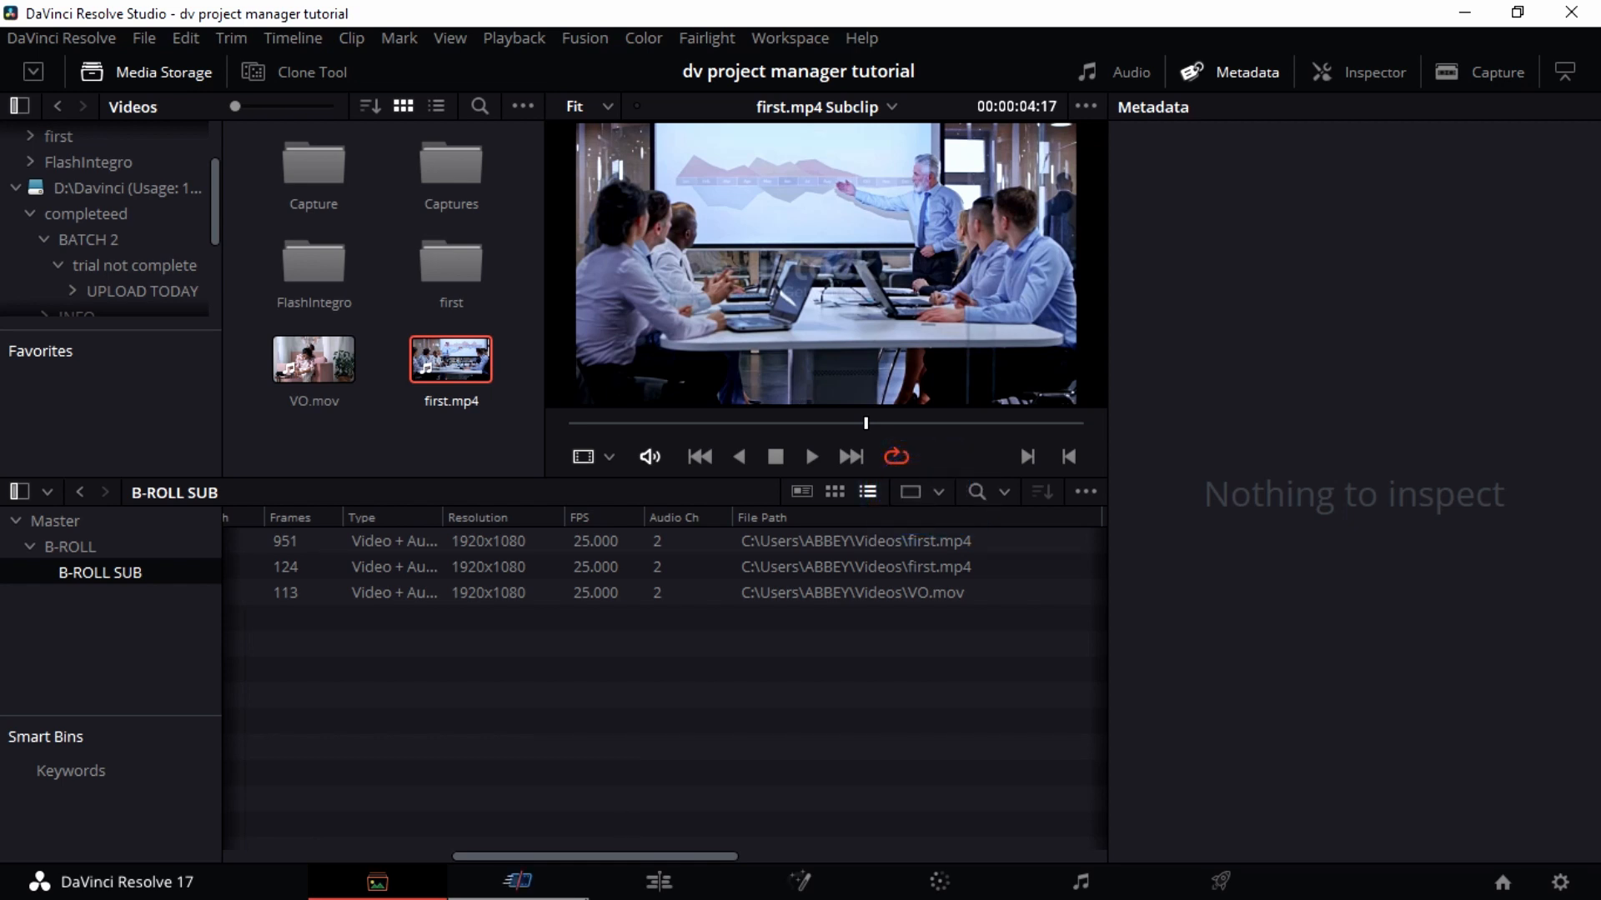
{"action": "left_click_drag", "start_coordinate": [623, 858], "coordinate": [340, 859]}
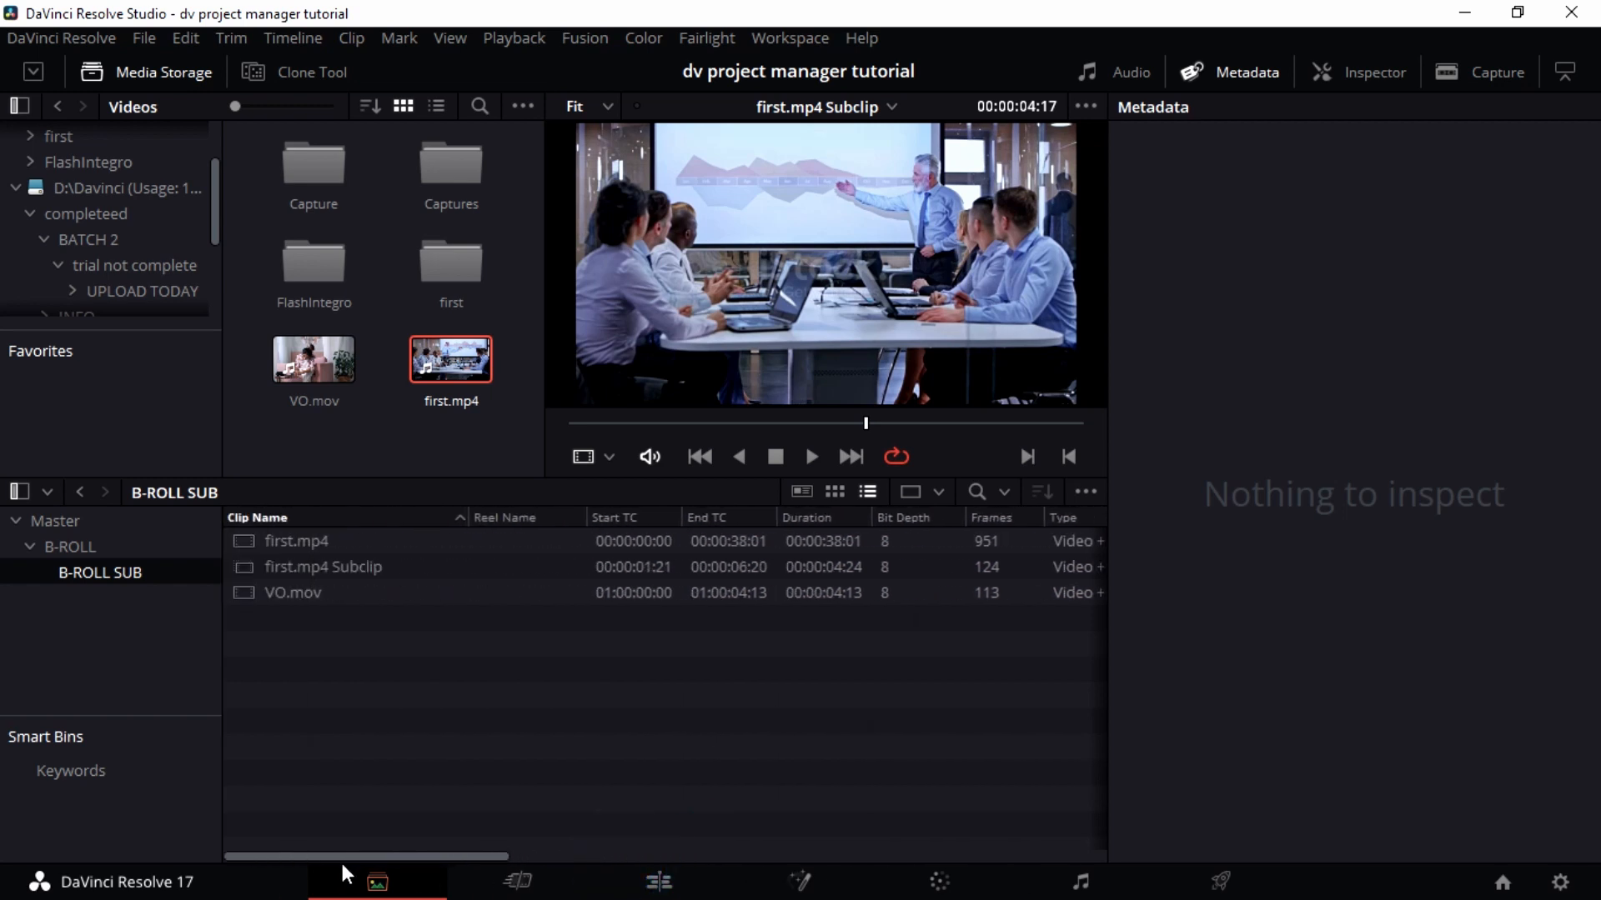
Split the media pool into two bin panes and return it to a single pane.
{"action": "left_click", "coordinate": [942, 490]}
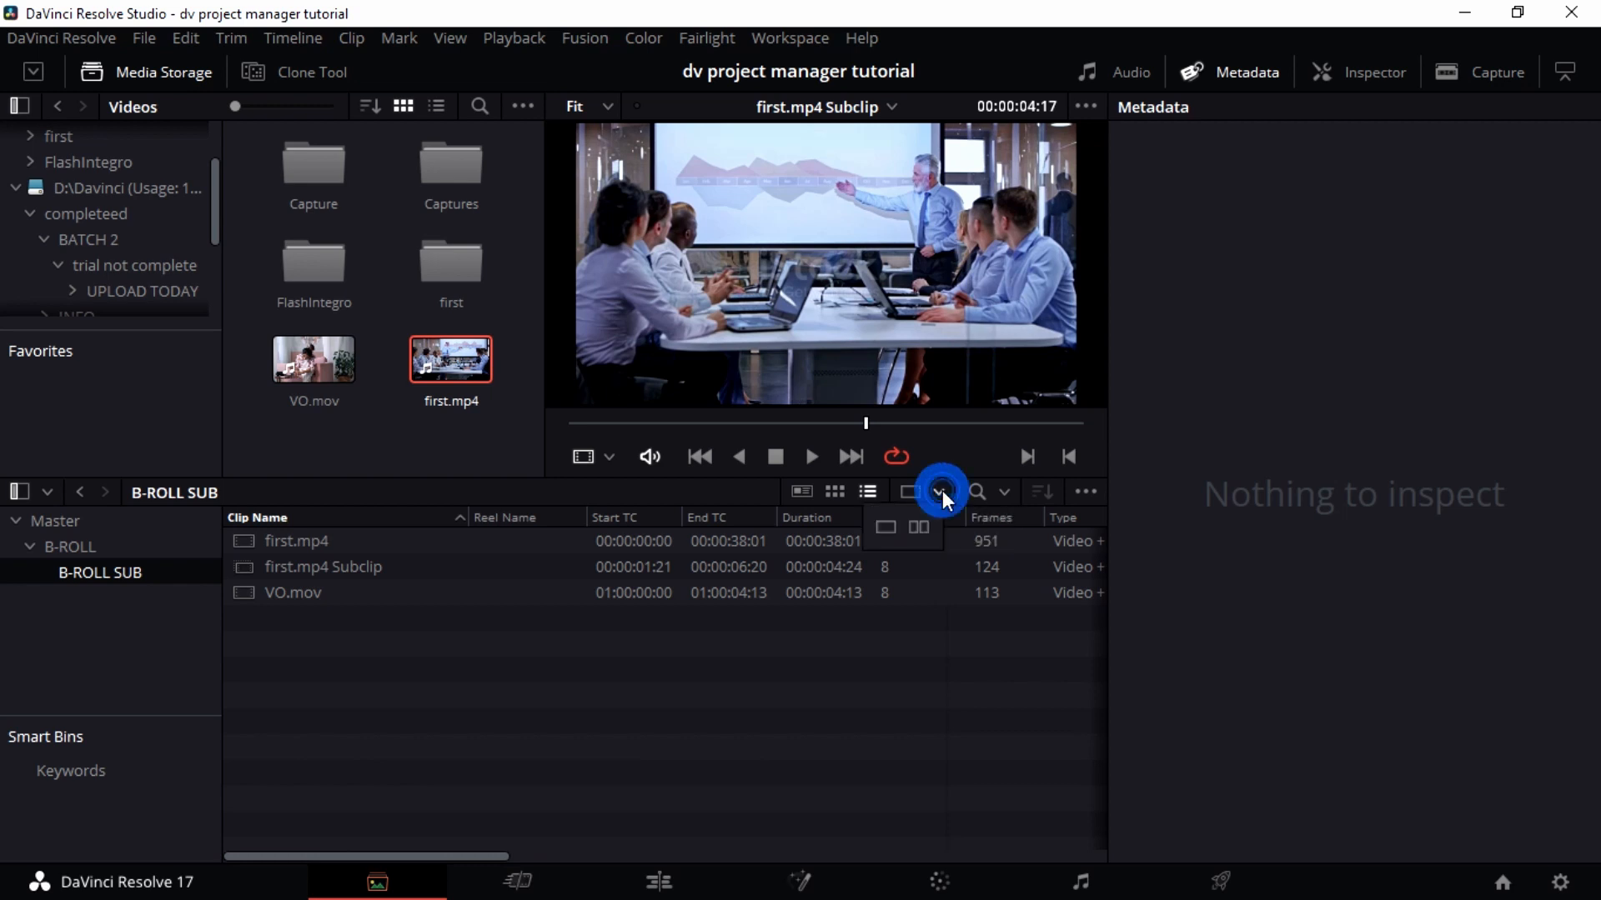
{"action": "left_click", "coordinate": [927, 528]}
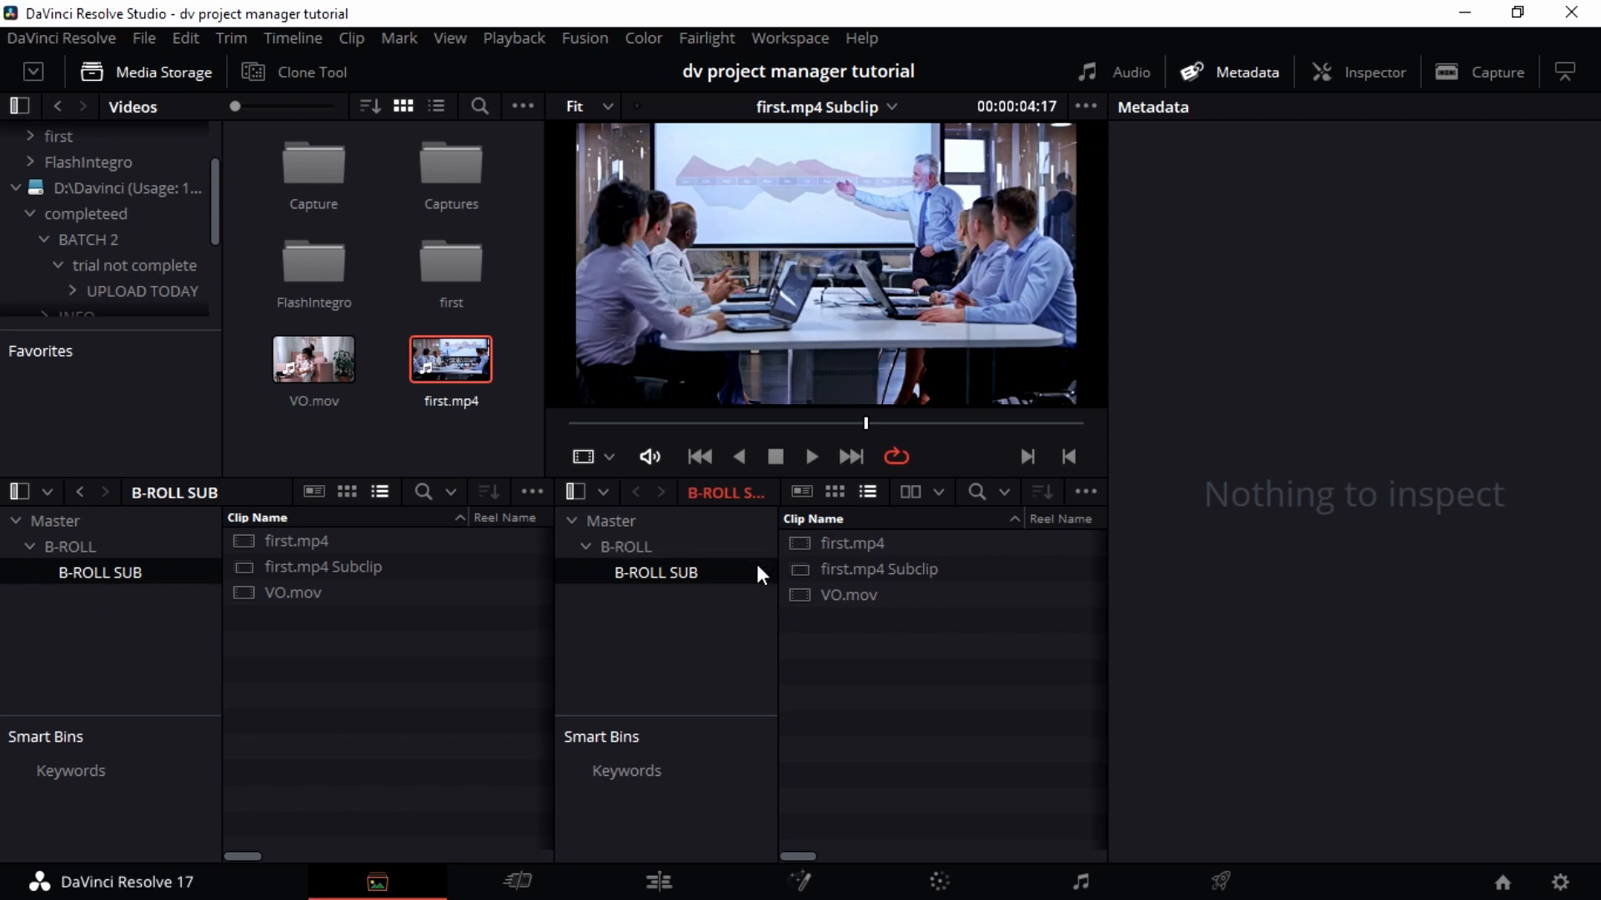
{"action": "left_click", "coordinate": [938, 494]}
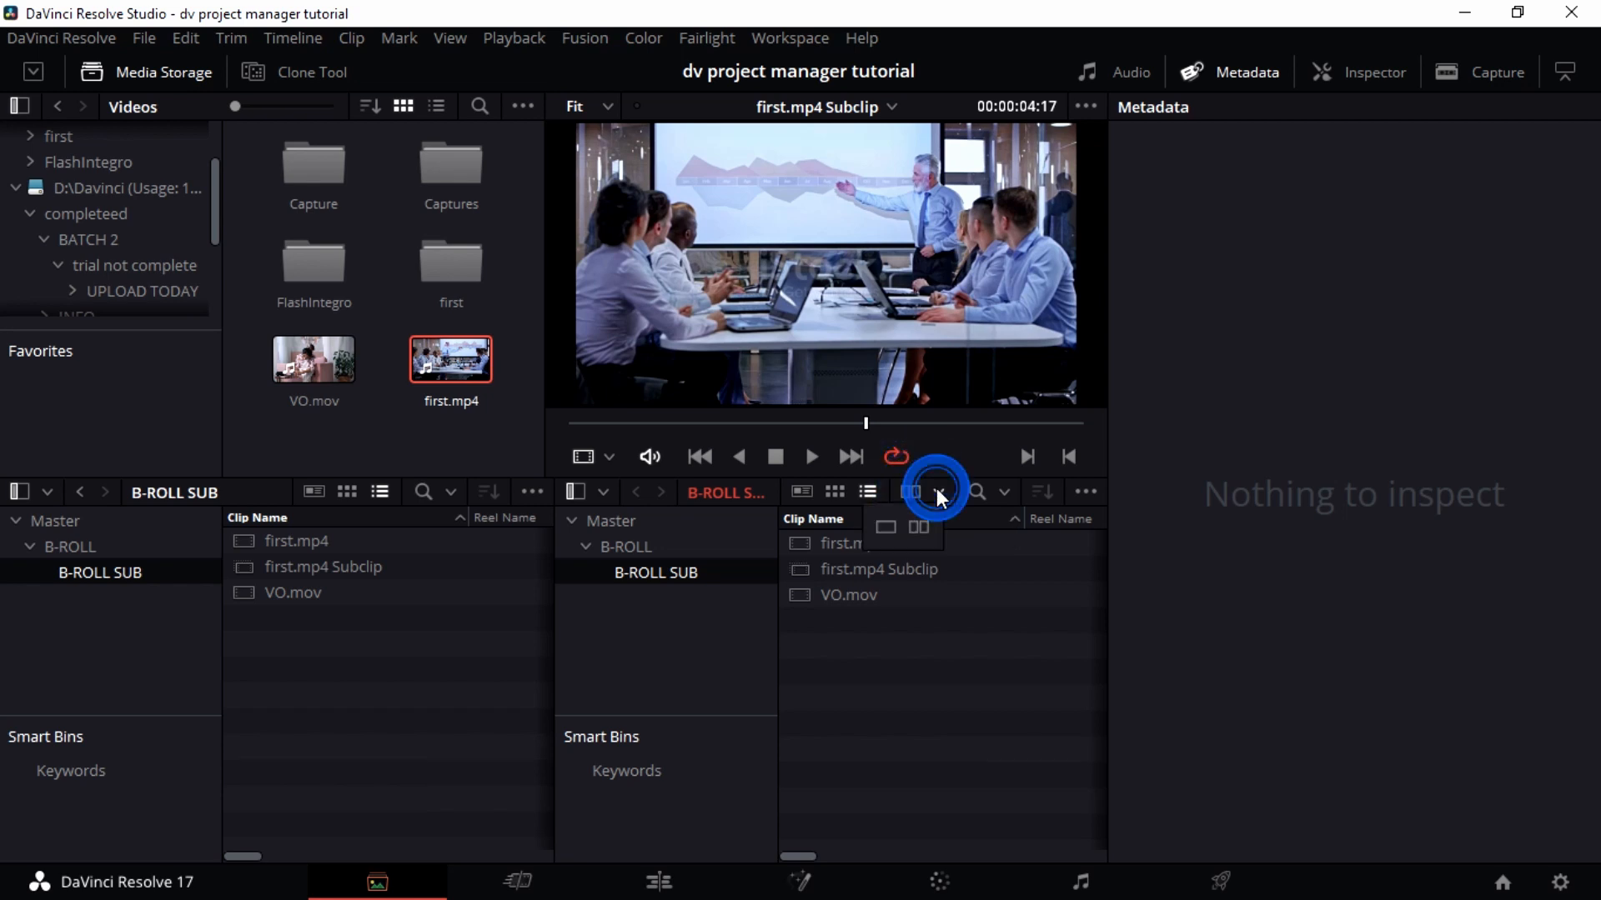
{"action": "left_click", "coordinate": [885, 527]}
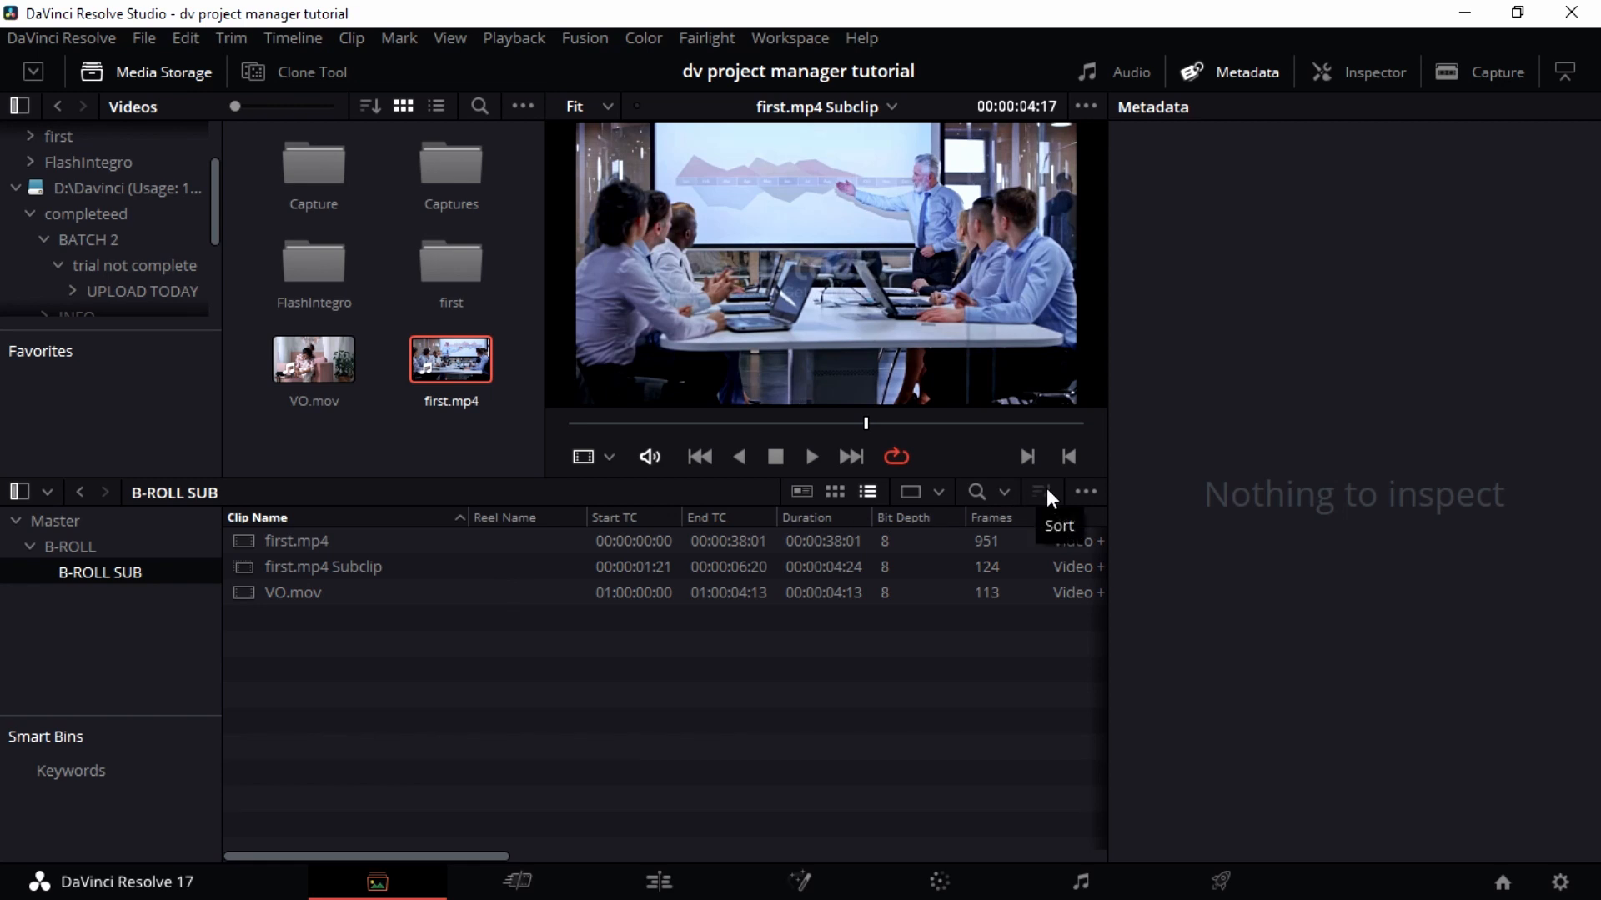
Look over the media pool's display options and the Keywords smart bin, and return to the B-ROLL SUB bin.
{"action": "left_click", "coordinate": [1080, 495]}
{"action": "left_click", "coordinate": [1081, 495]}
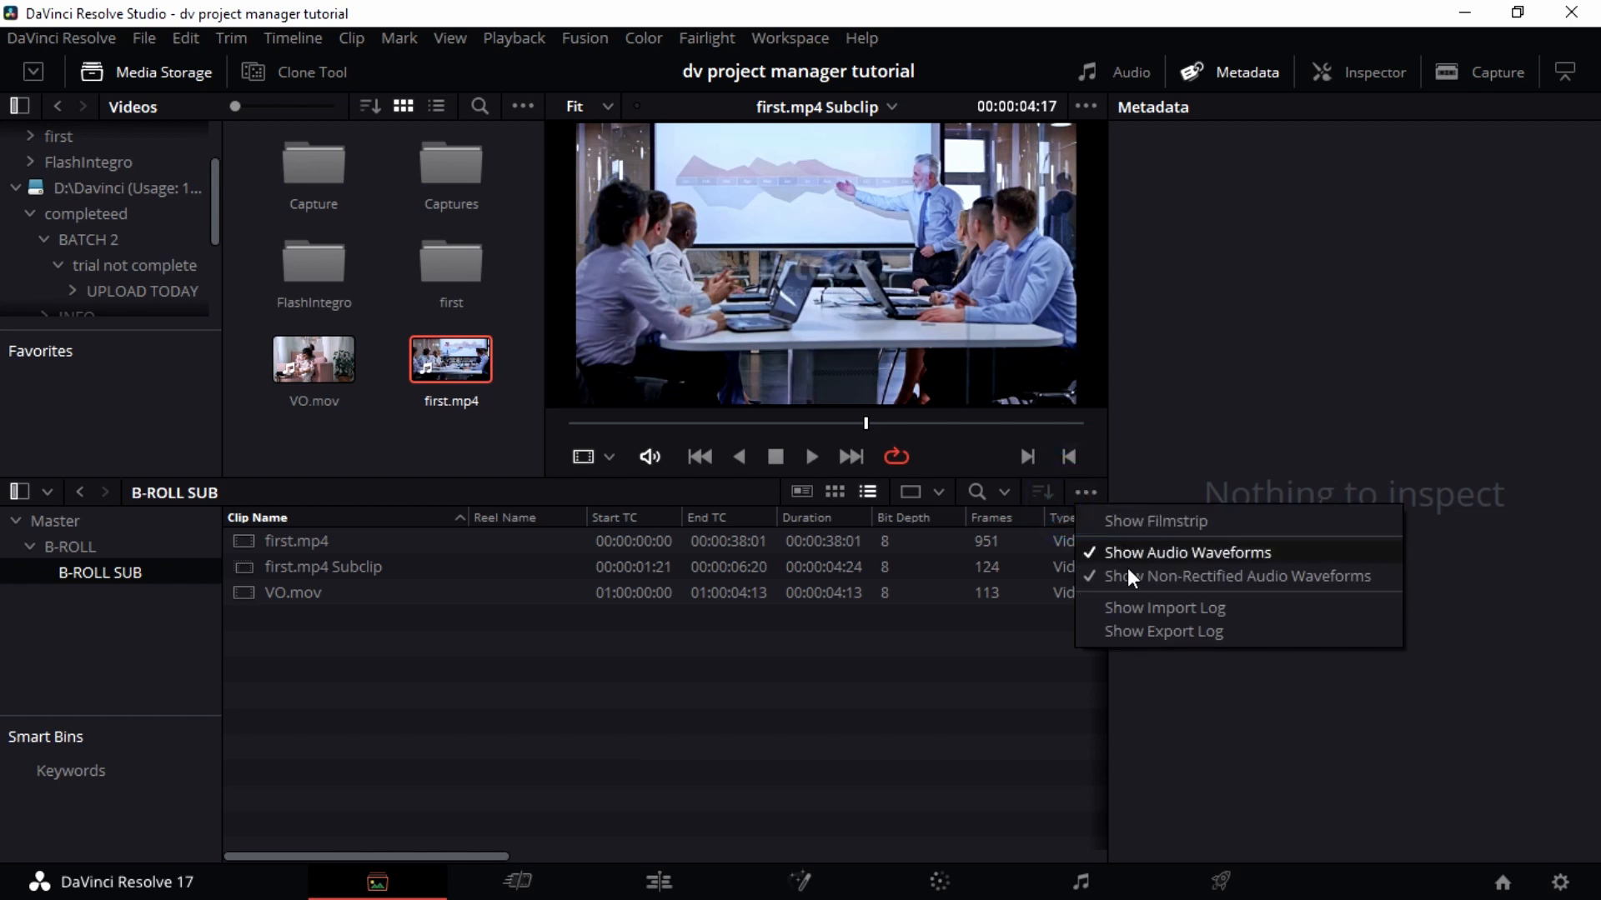
{"action": "left_click", "coordinate": [932, 624]}
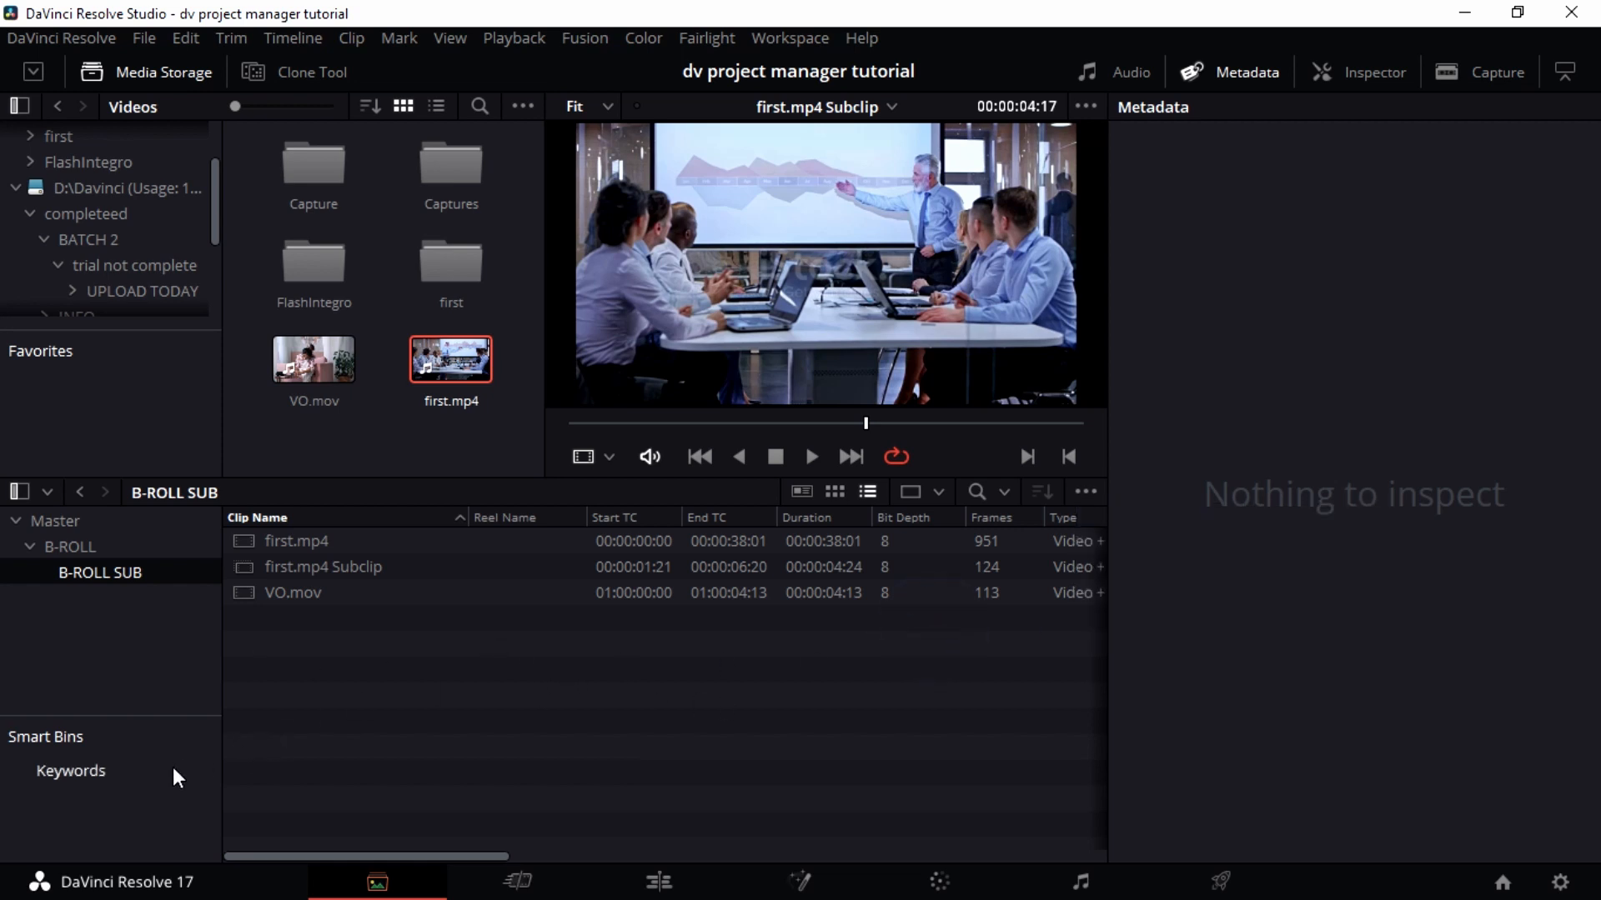
{"action": "left_click", "coordinate": [144, 777]}
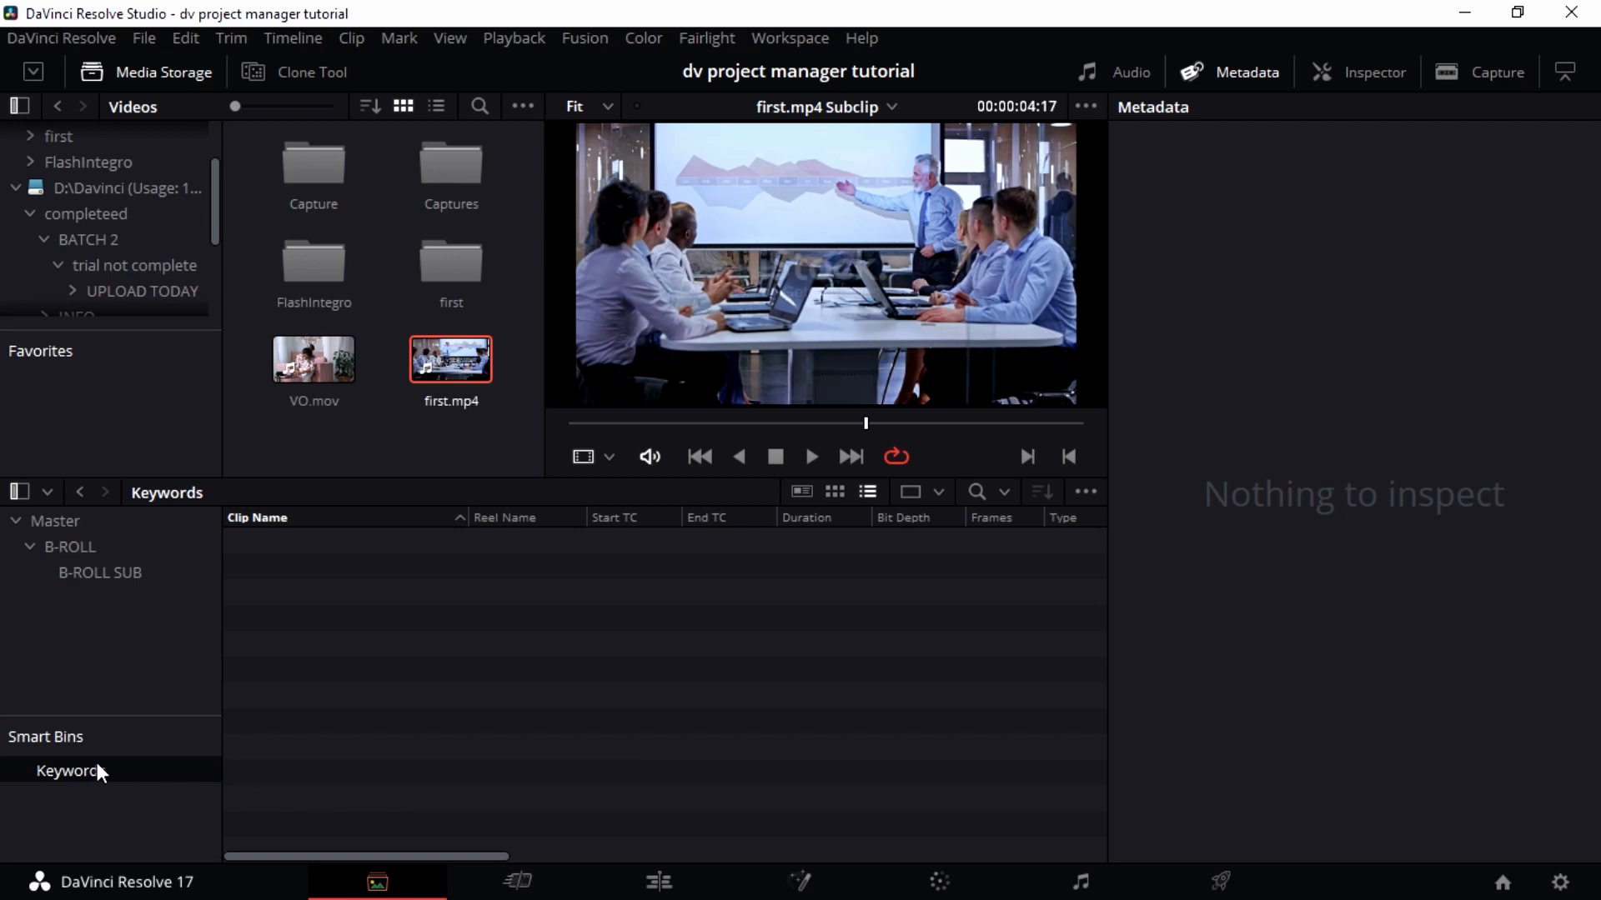
{"action": "left_click", "coordinate": [135, 579]}
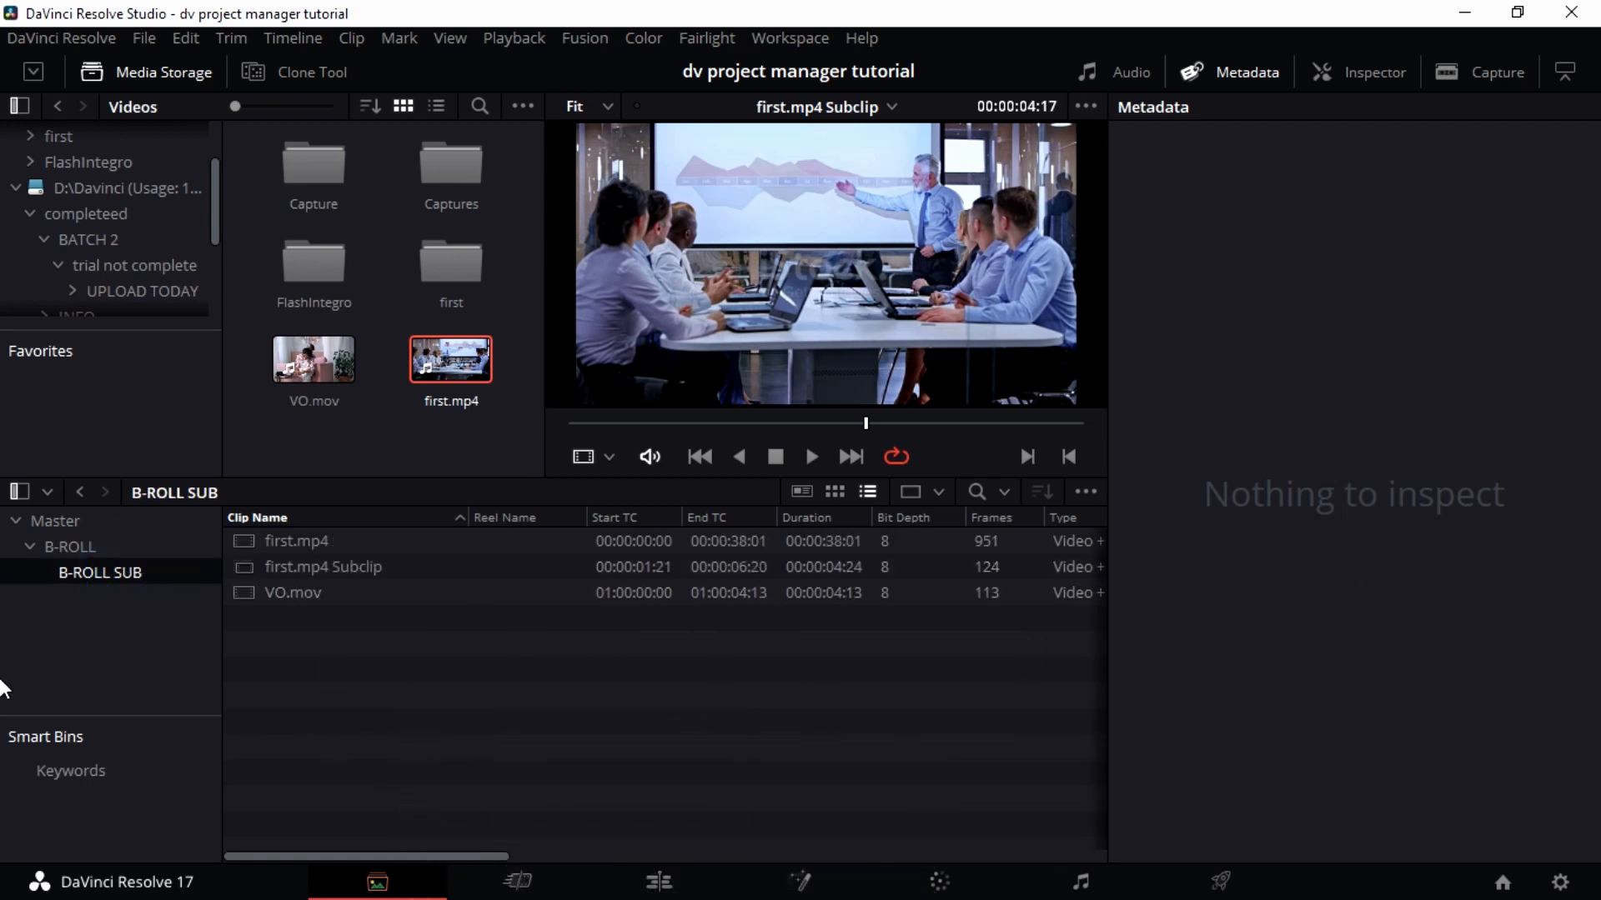
Select first.mp4 Subclip, return the bin to thumbnail view, and show the Inspector above the clip's metadata.
{"action": "left_click", "coordinate": [406, 563]}
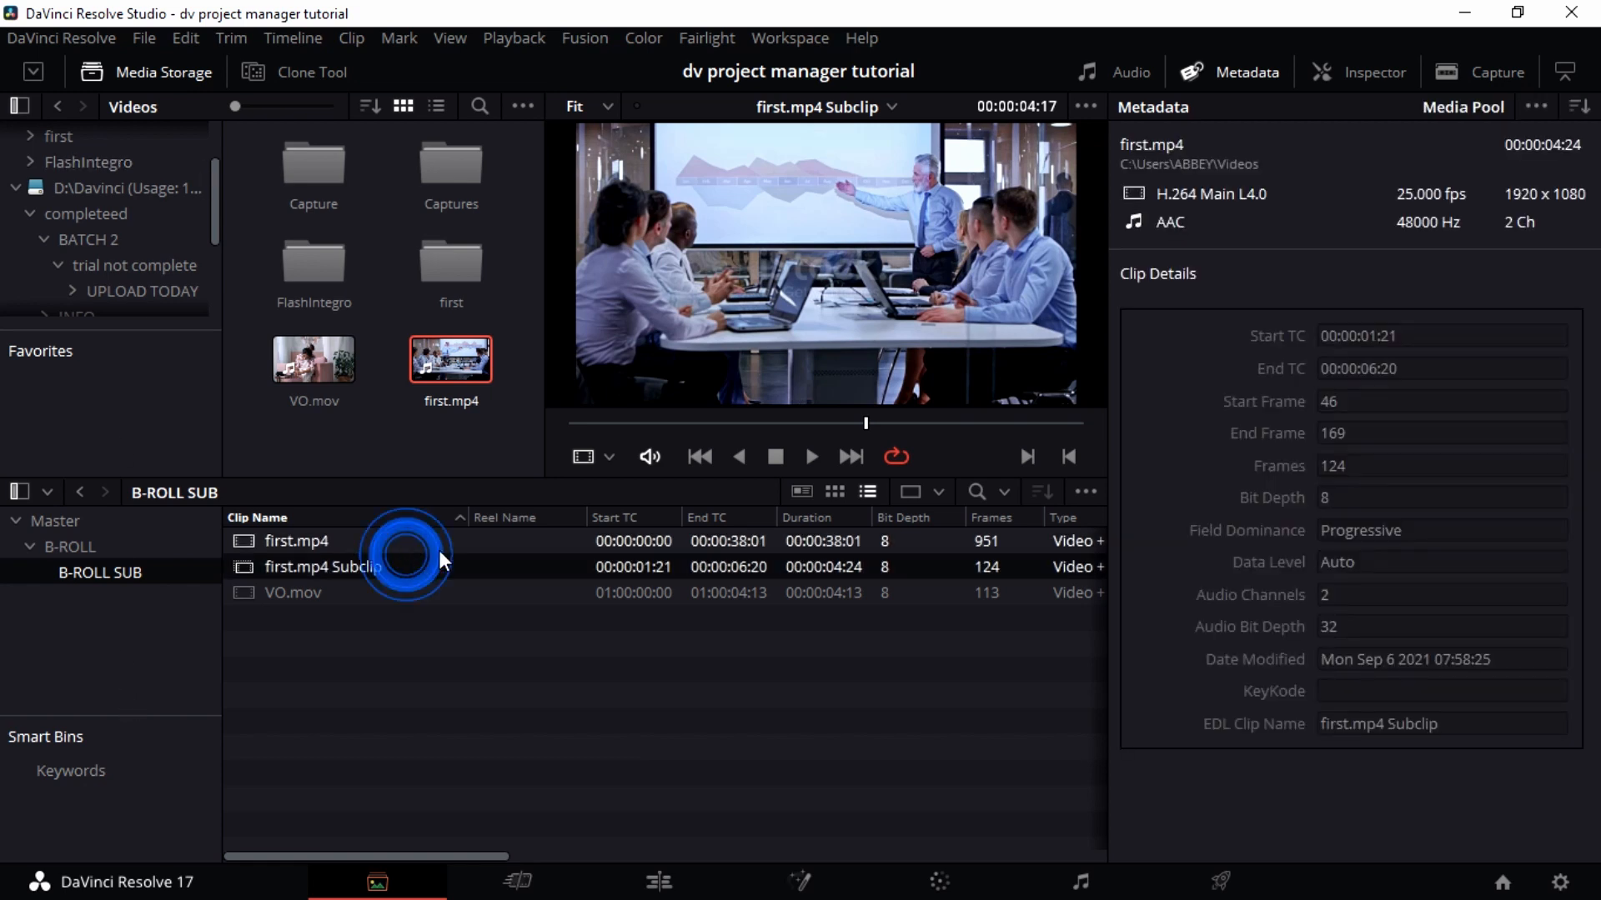
{"action": "left_click", "coordinate": [834, 492]}
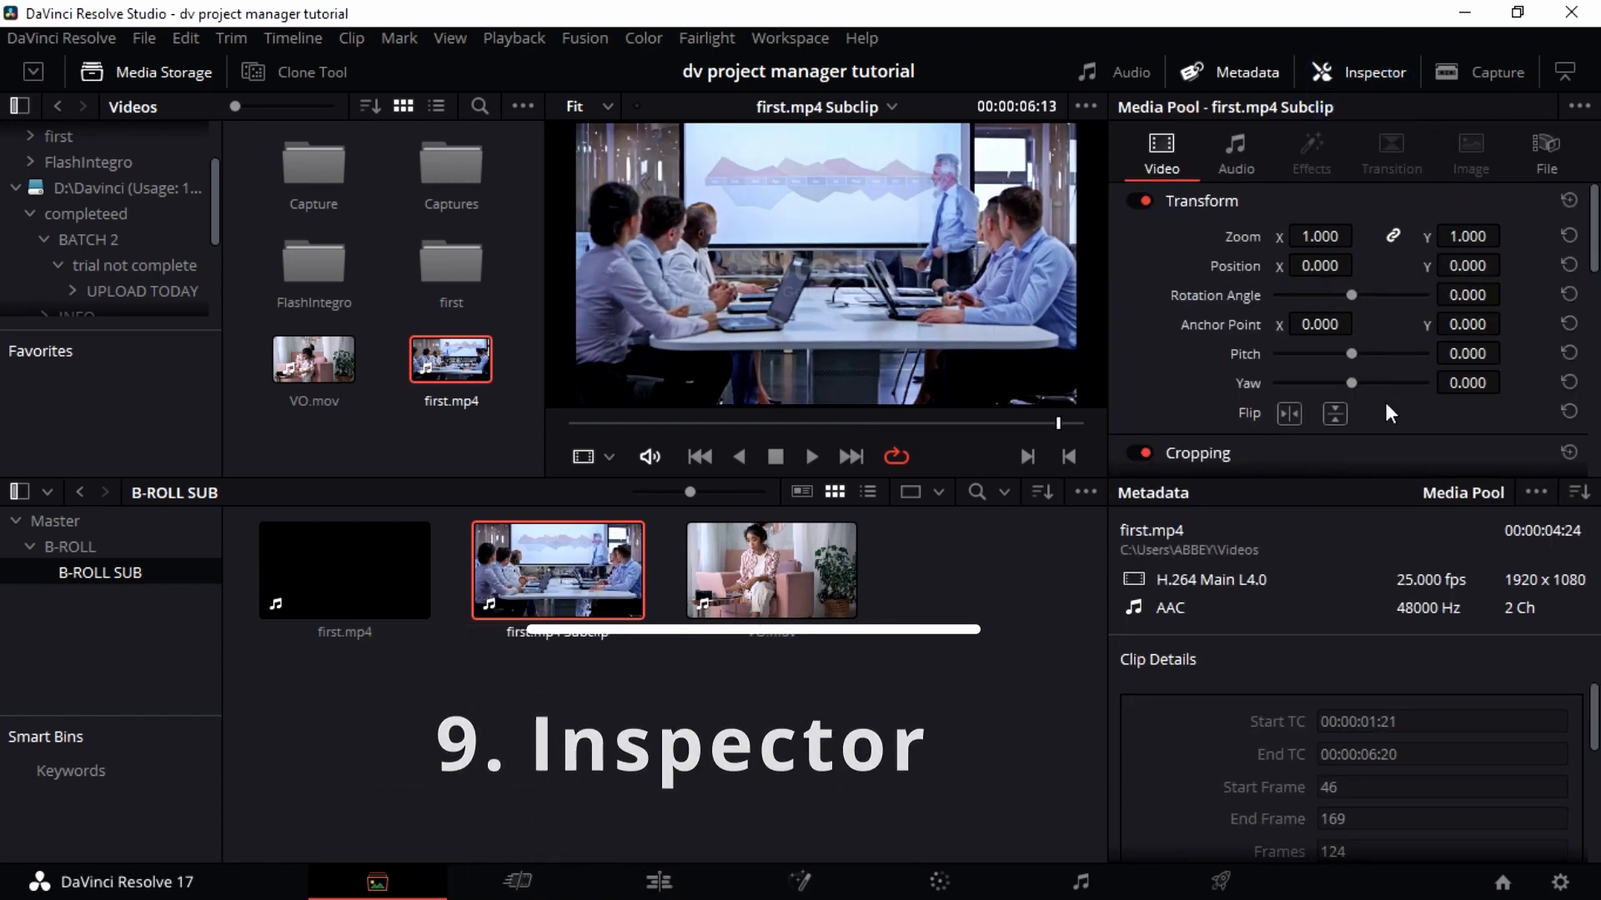
{"action": "scroll", "coordinate": [1360, 726], "scroll_direction": "down", "scroll_amount": 5}
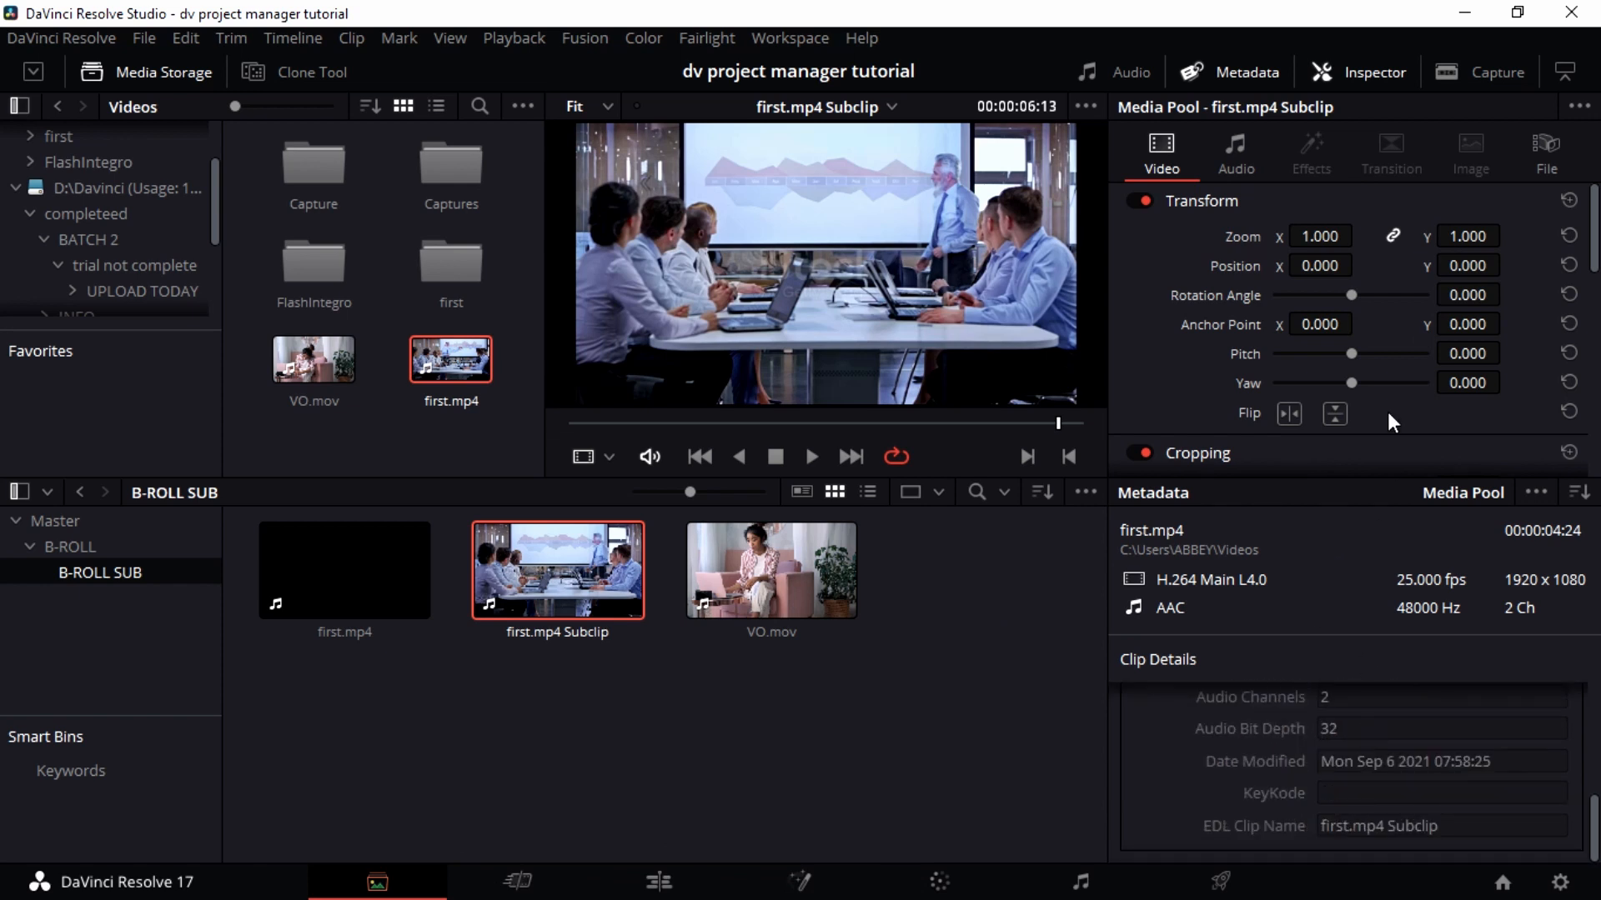
Toggle the metadata area until it is hidden to give the Inspector full height, and look through the subclip's video settings.
{"action": "left_click", "coordinate": [1262, 75]}
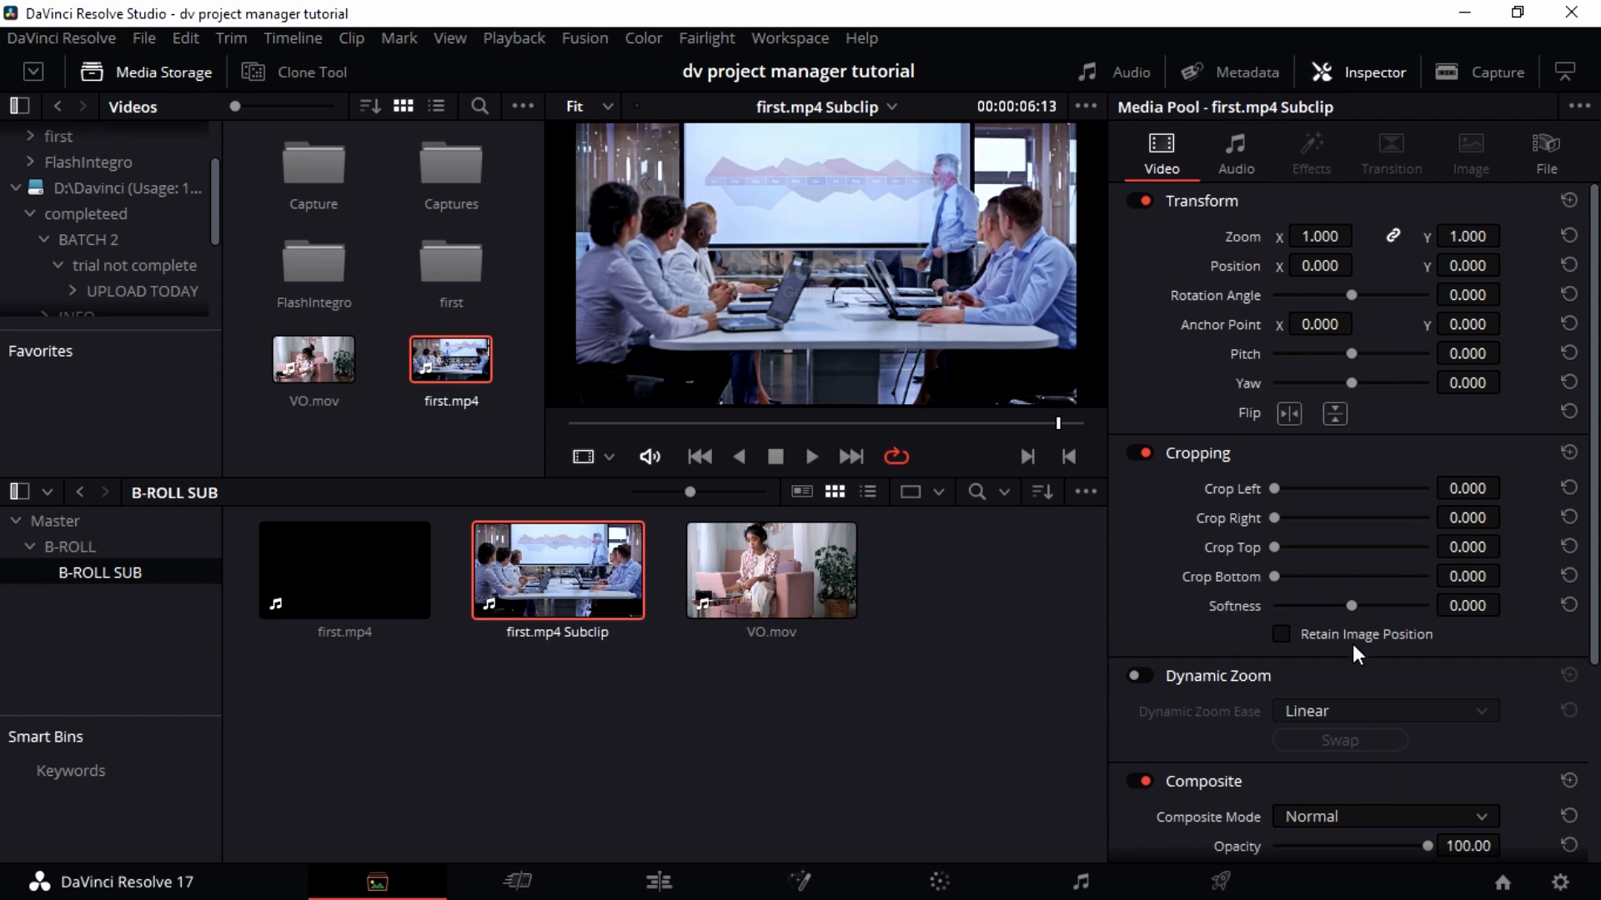
{"action": "left_click", "coordinate": [1244, 75]}
{"action": "left_click", "coordinate": [1244, 76]}
{"action": "left_click", "coordinate": [1244, 75]}
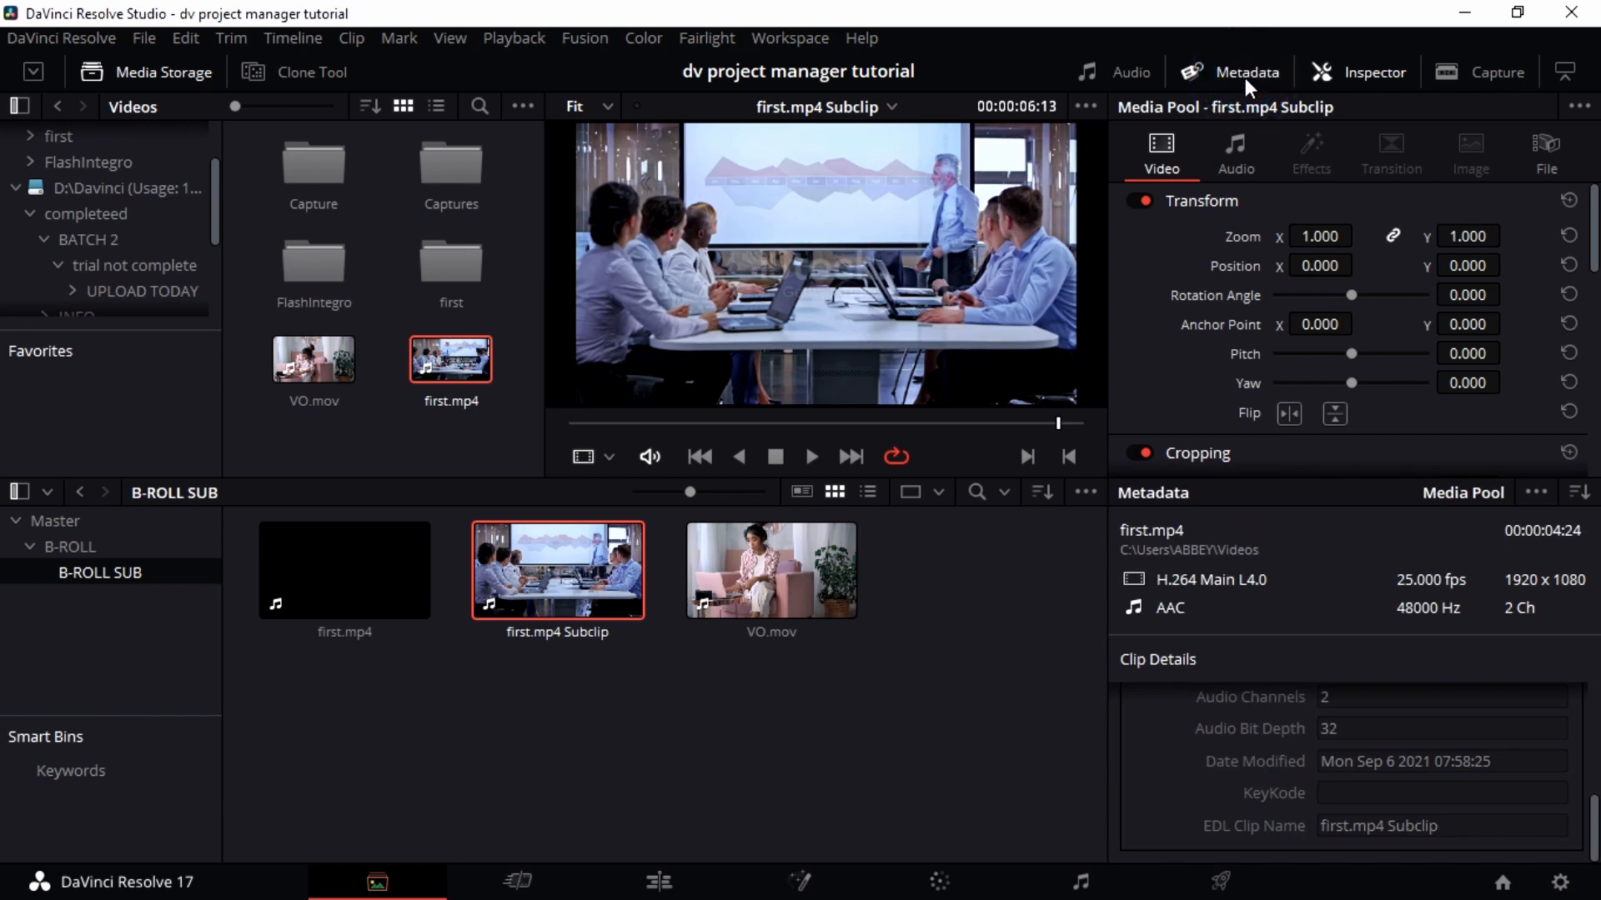
{"action": "left_click", "coordinate": [1244, 75]}
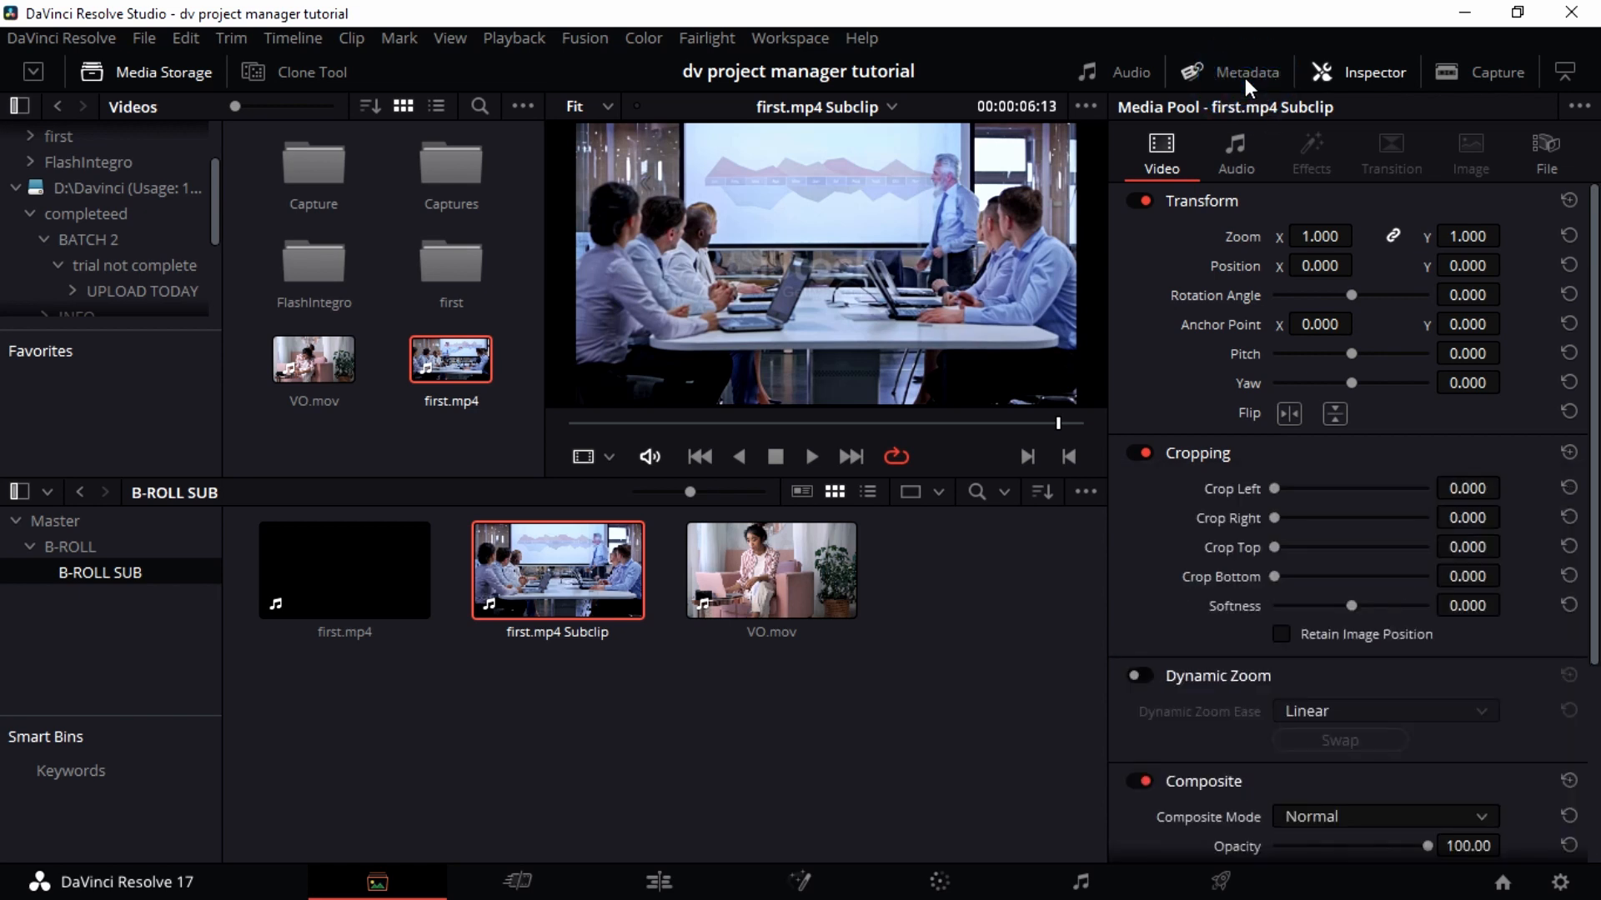
{"action": "left_click", "coordinate": [1244, 75]}
{"action": "left_click", "coordinate": [1244, 75]}
{"action": "left_click", "coordinate": [1243, 75]}
{"action": "left_click", "coordinate": [1244, 75]}
{"action": "left_click_drag", "start_coordinate": [1594, 471], "coordinate": [1596, 670]}
{"action": "scroll", "coordinate": [1556, 489], "scroll_direction": "up", "scroll_amount": 5}
Set the subclip's Position X to -46 and its Zoom to 0.920 in X and 0.910 in Y.
{"action": "left_click_drag", "start_coordinate": [1313, 265], "coordinate": [1361, 263]}
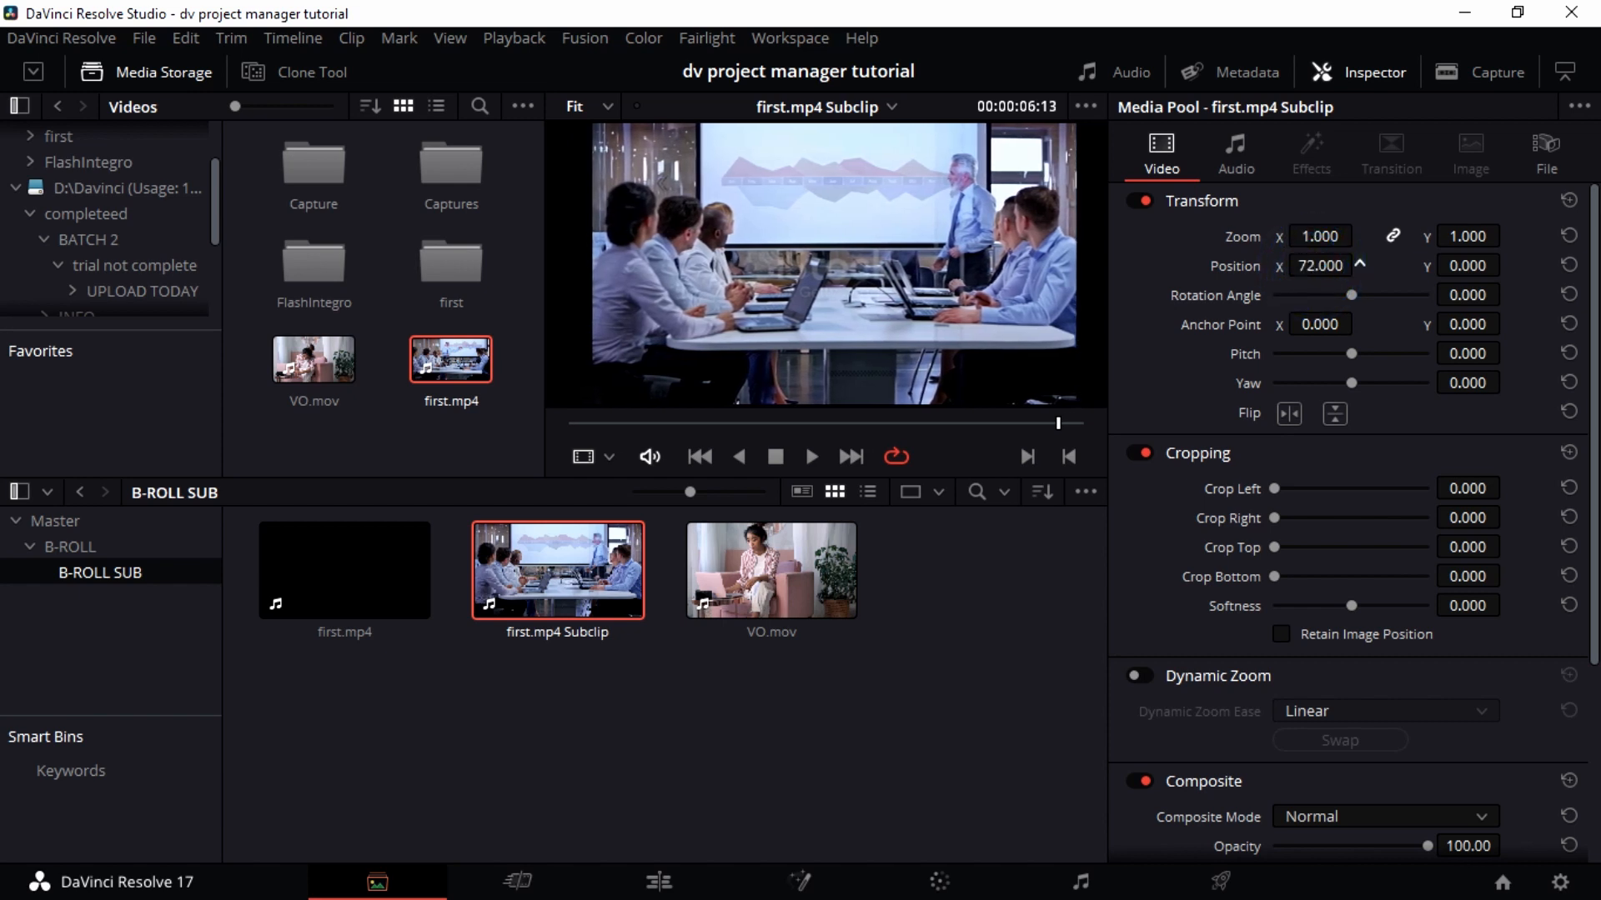
{"action": "left_click_drag", "start_coordinate": [1360, 264], "coordinate": [1359, 266]}
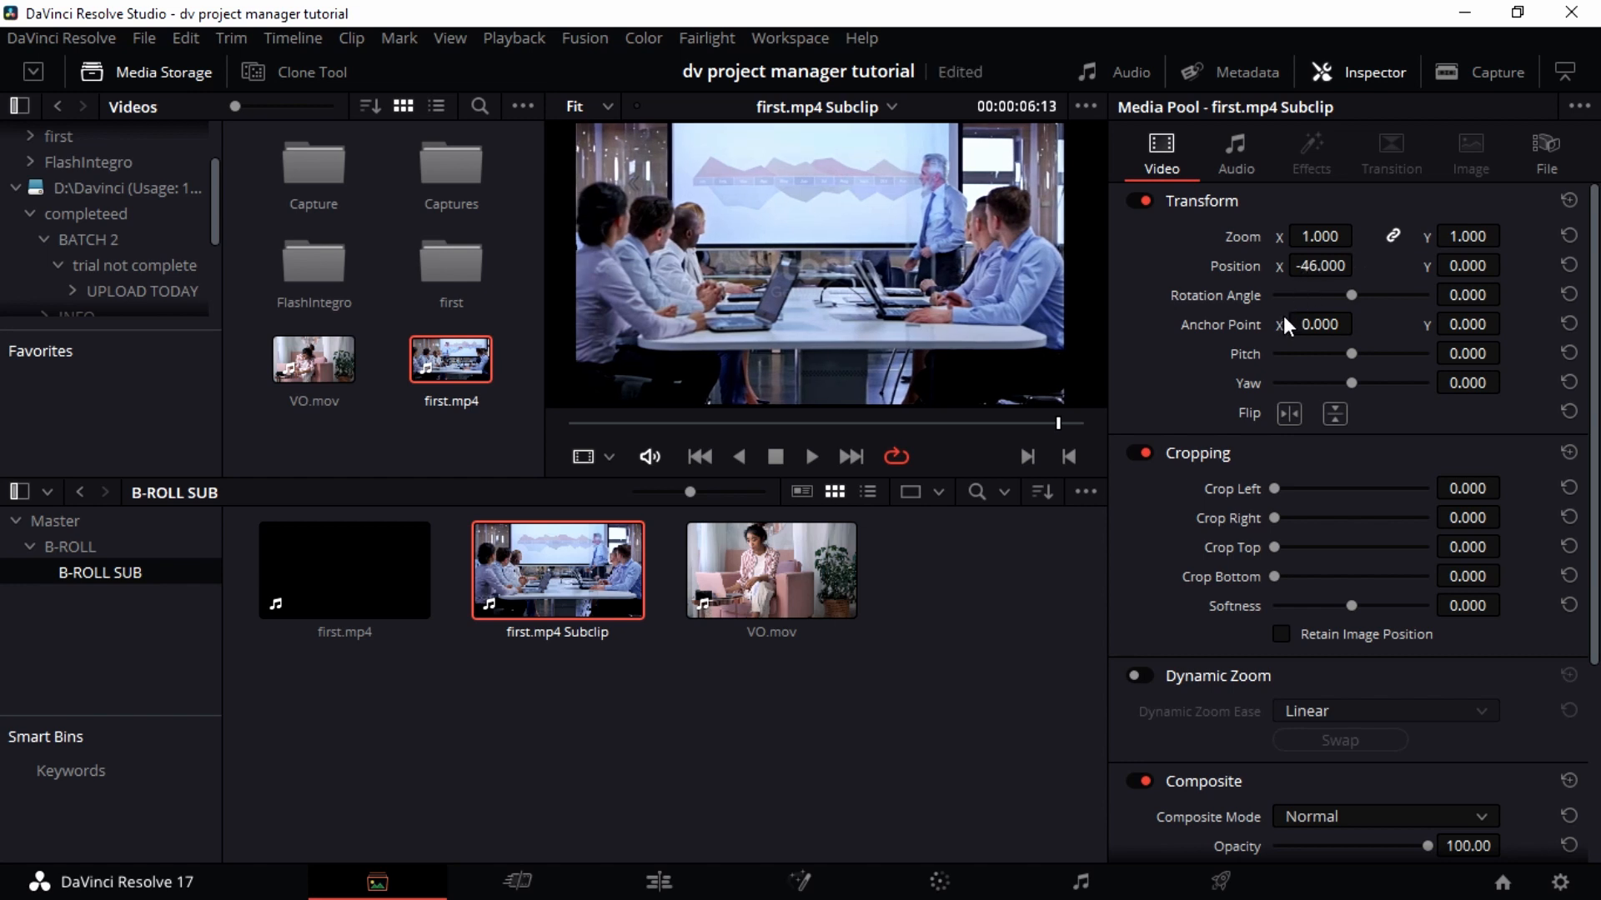
{"action": "mouse_move", "coordinate": [1320, 237]}
{"action": "left_mouse_down"}
{"action": "mouse_move", "coordinate": [1344, 237]}
{"action": "mouse_move", "coordinate": [1305, 237]}
{"action": "left_mouse_up"}
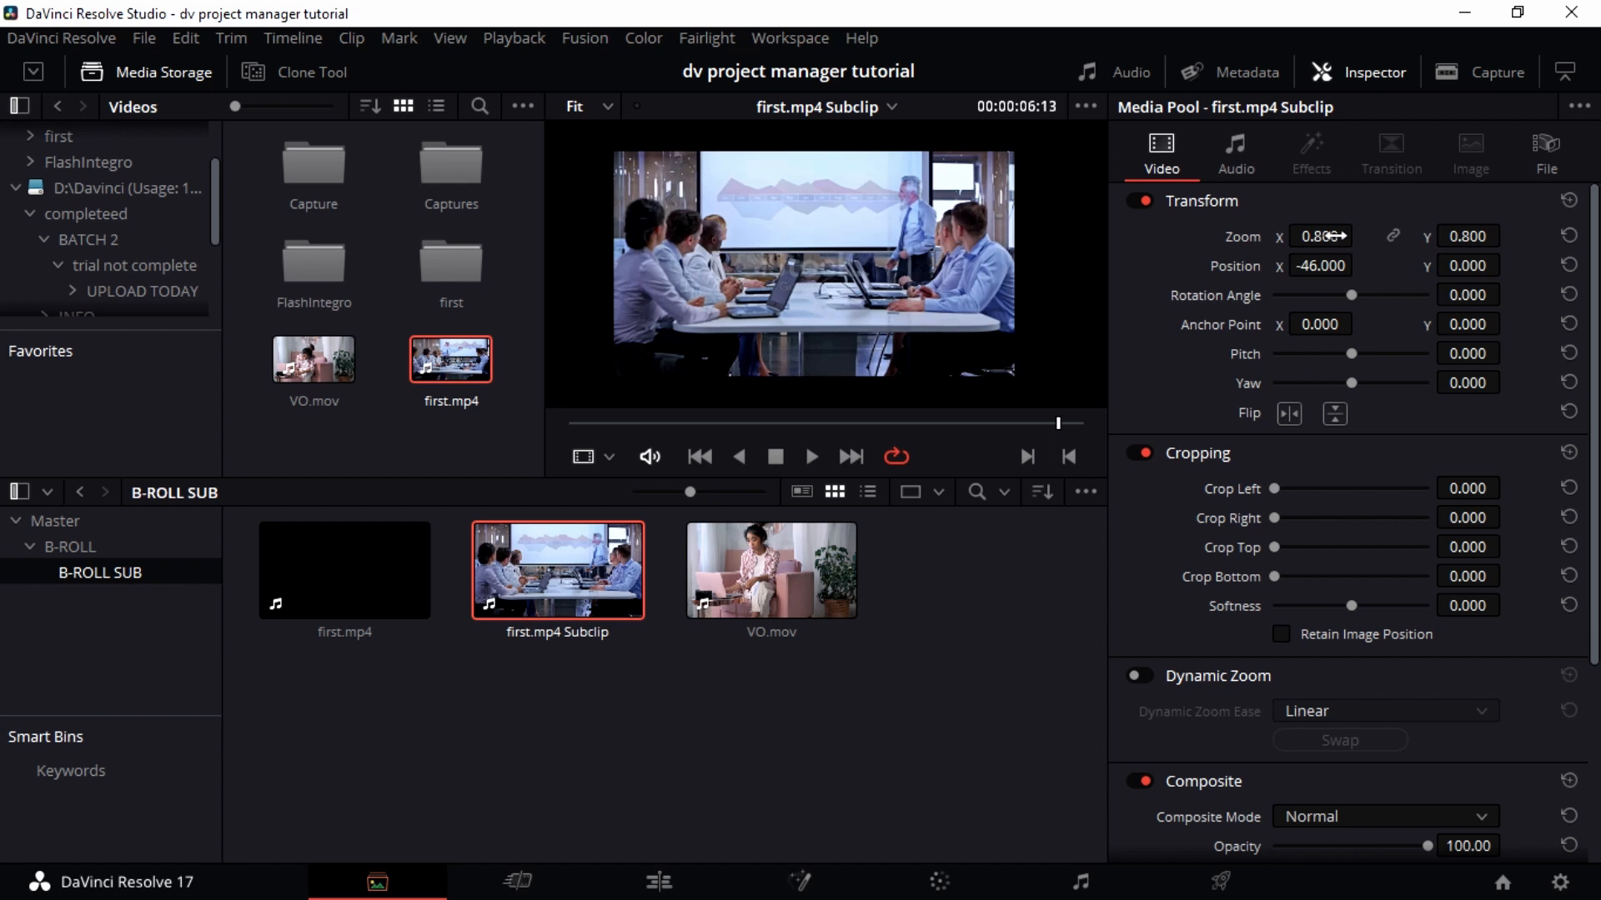
{"action": "mouse_move", "coordinate": [1330, 237]}
{"action": "left_mouse_down"}
{"action": "mouse_move", "coordinate": [1360, 234]}
{"action": "mouse_move", "coordinate": [1323, 236]}
{"action": "left_mouse_up"}
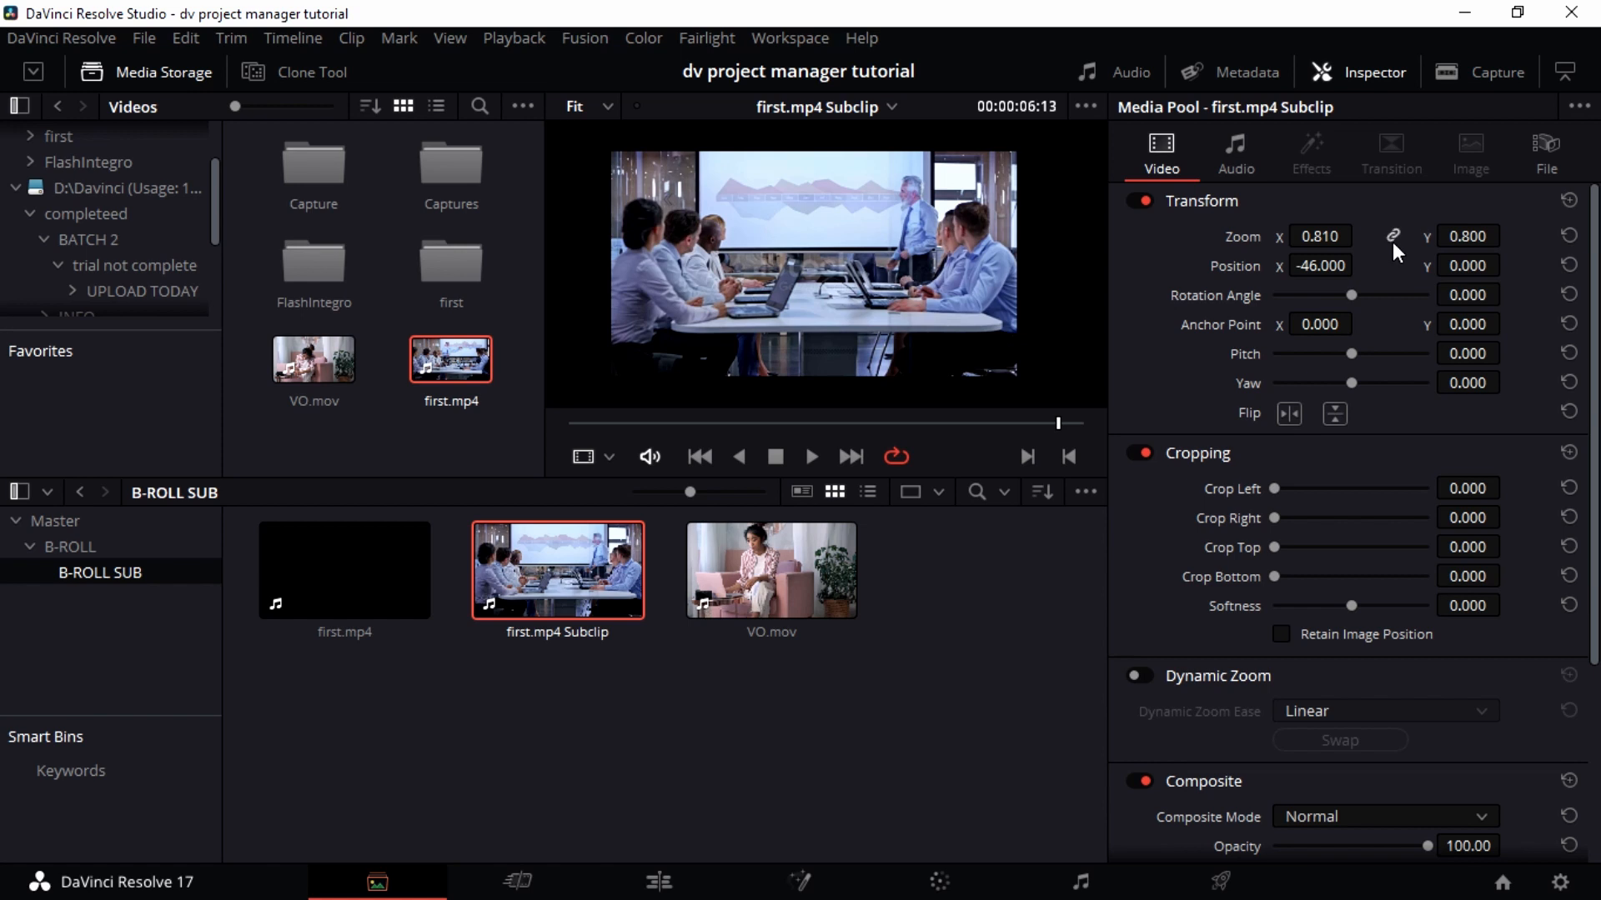
{"action": "mouse_move", "coordinate": [1322, 237]}
{"action": "left_mouse_down"}
{"action": "mouse_move", "coordinate": [1372, 237]}
{"action": "mouse_move", "coordinate": [1298, 247]}
{"action": "left_mouse_up"}
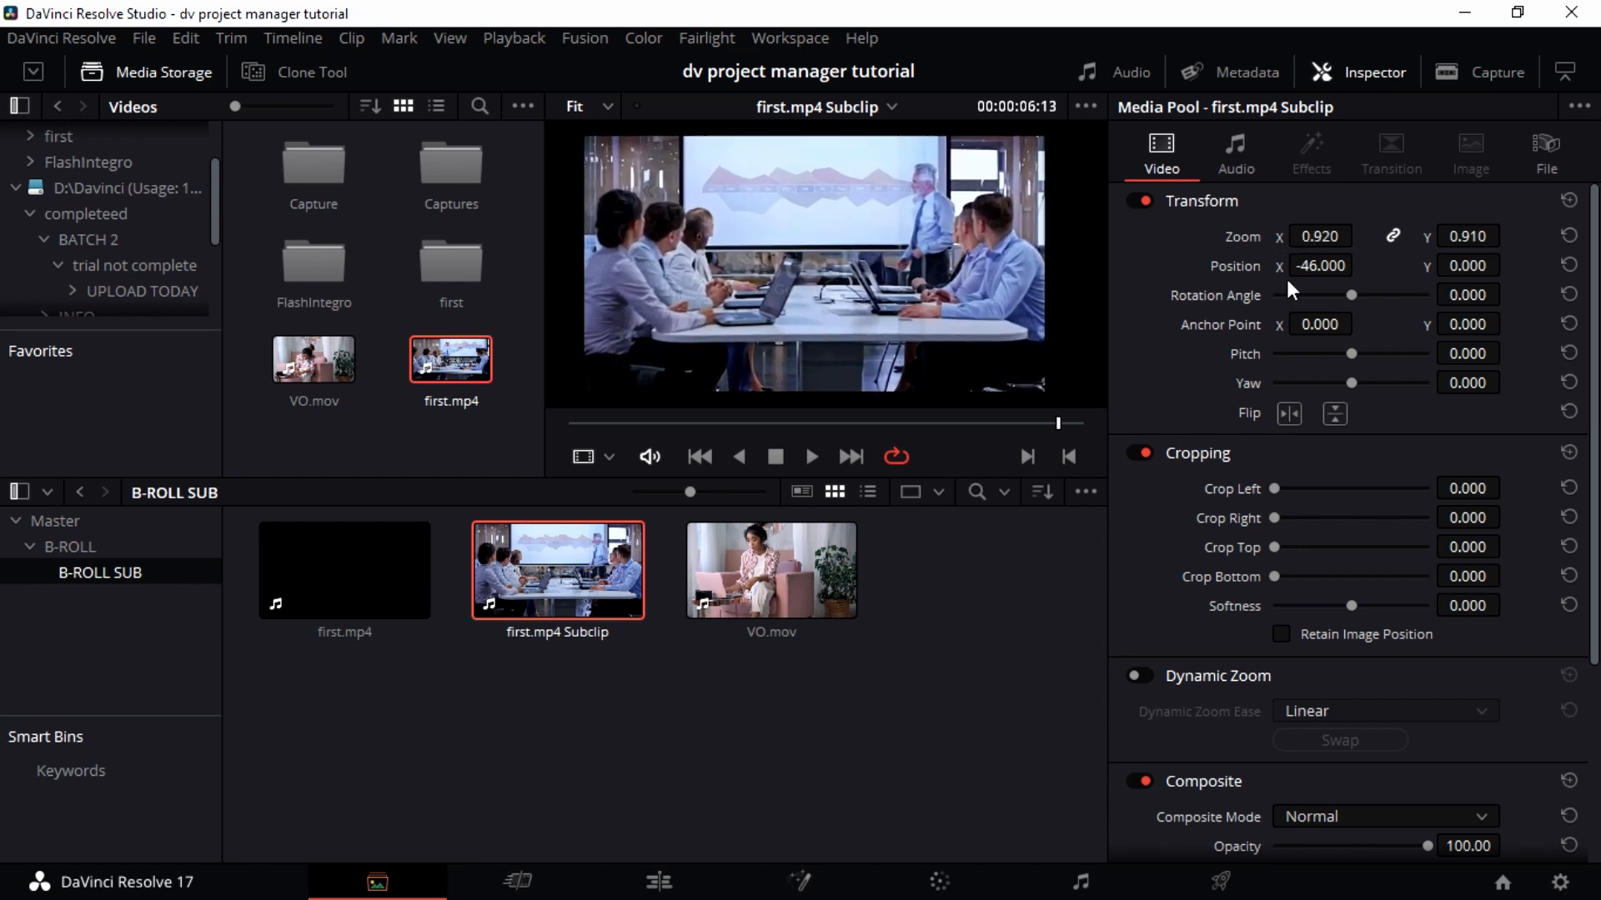
Set the subclip's Position Y to -12 and its Rotation Angle to about 173.130.
{"action": "left_click_drag", "start_coordinate": [1457, 263], "coordinate": [1513, 264]}
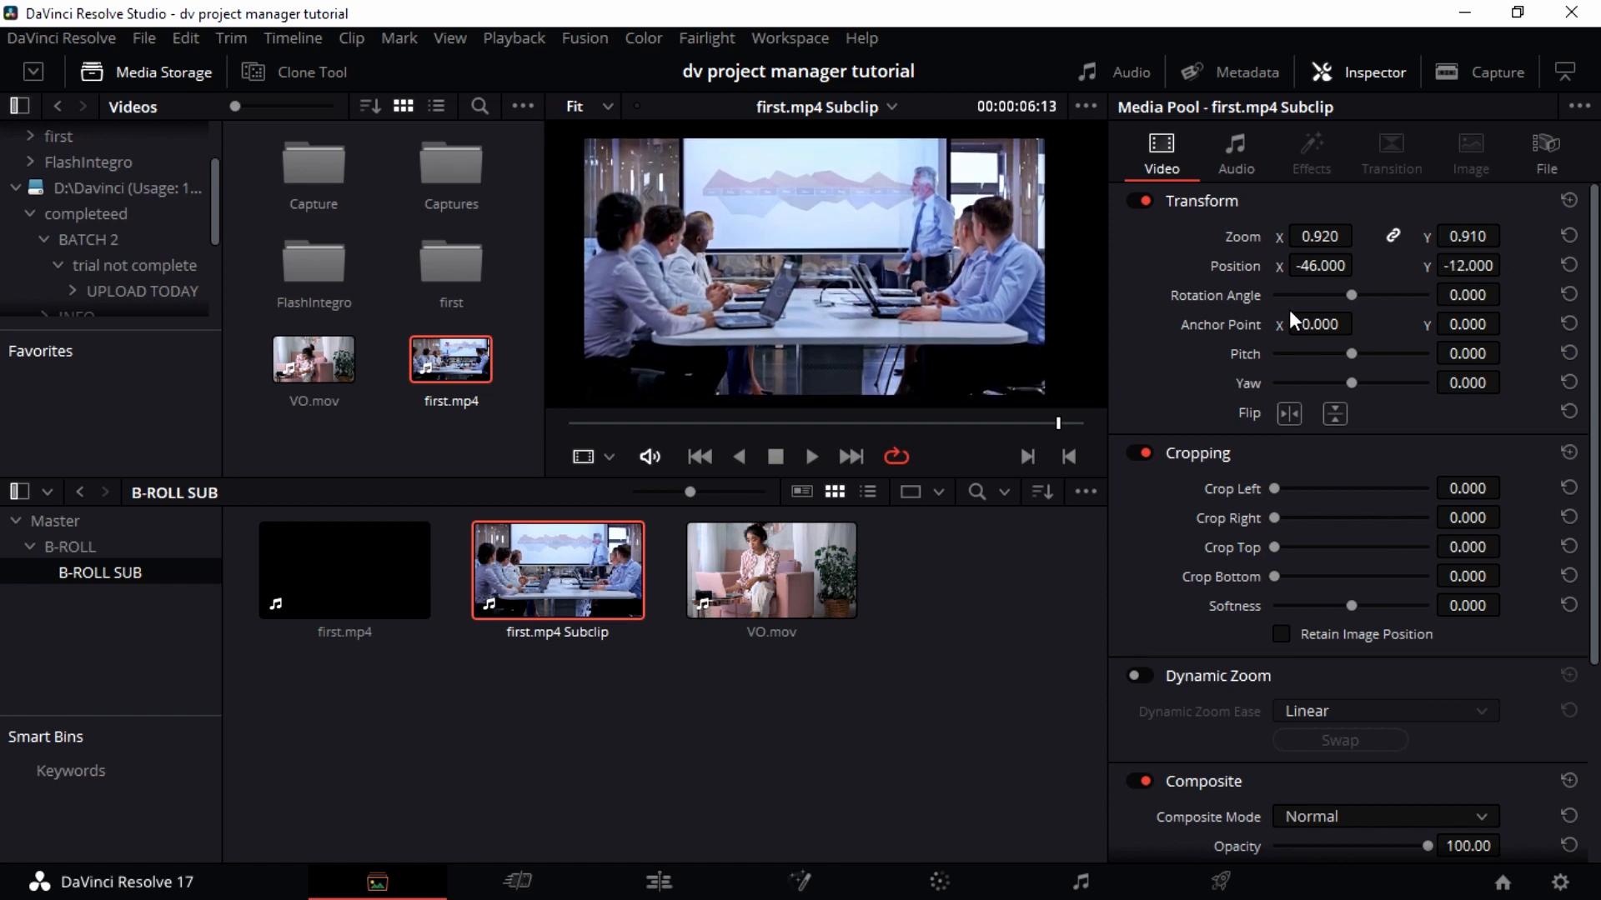
{"action": "left_click_drag", "start_coordinate": [1354, 296], "coordinate": [1387, 303]}
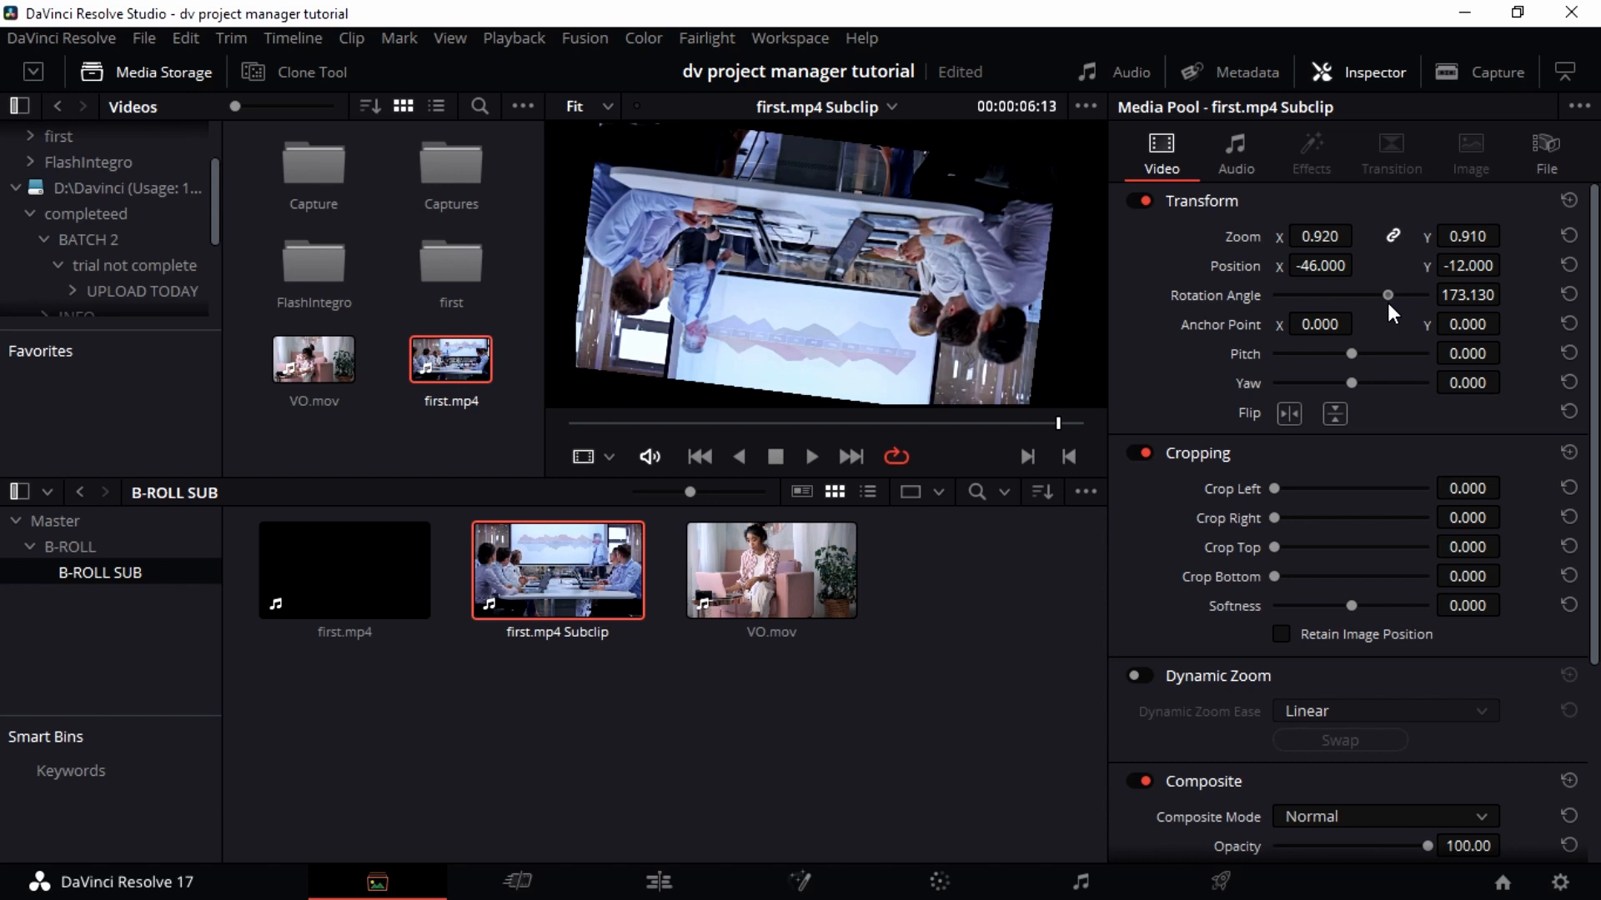
Try other Rotation Angle values on the subclip, including about 178.630 and about 167.630.
{"action": "left_click_drag", "start_coordinate": [1387, 302], "coordinate": [1389, 308]}
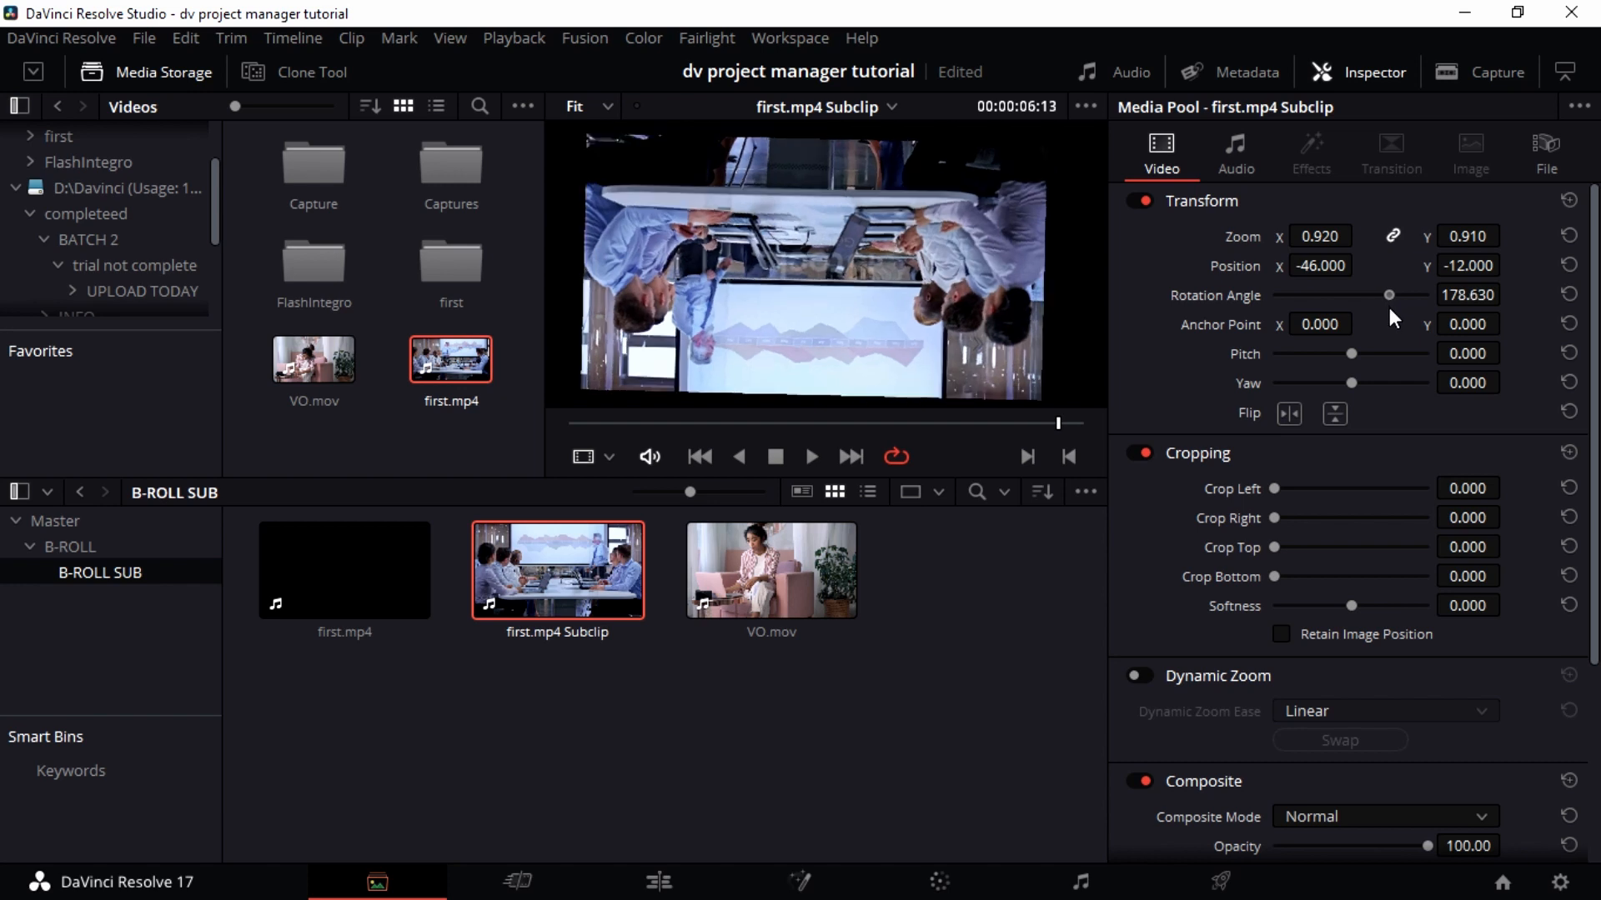
{"action": "left_click_drag", "start_coordinate": [1389, 307], "coordinate": [1387, 305]}
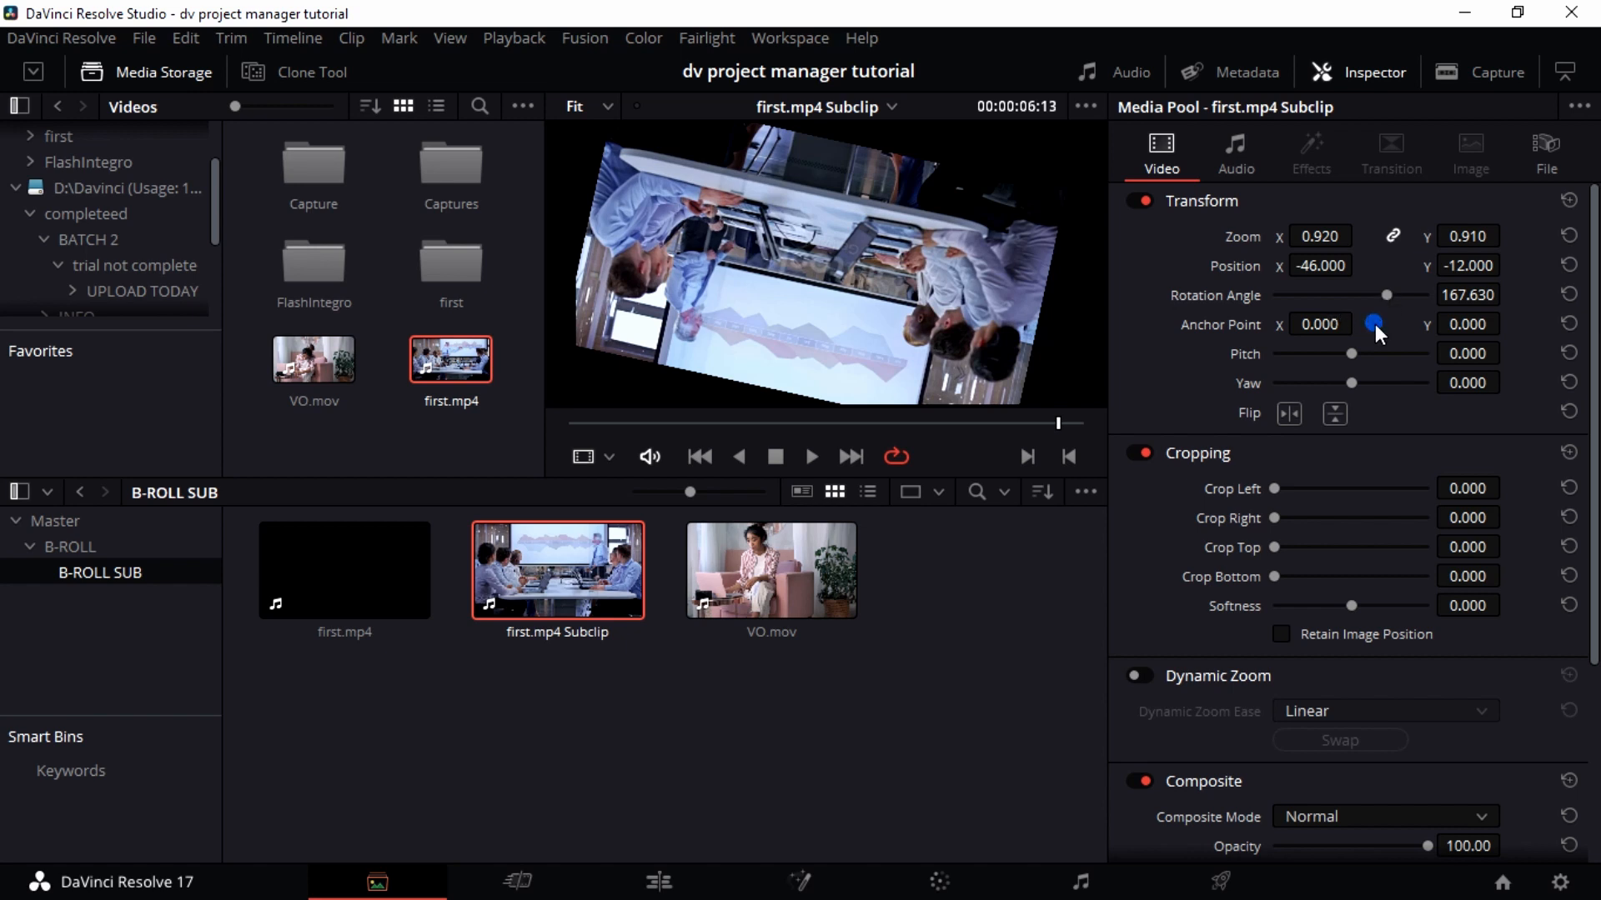
{"action": "left_click_drag", "start_coordinate": [1382, 298], "coordinate": [1277, 300]}
Reset the subclip's Rotation Angle, Position and Zoom to their default values.
{"action": "double_click", "coordinate": [1243, 292]}
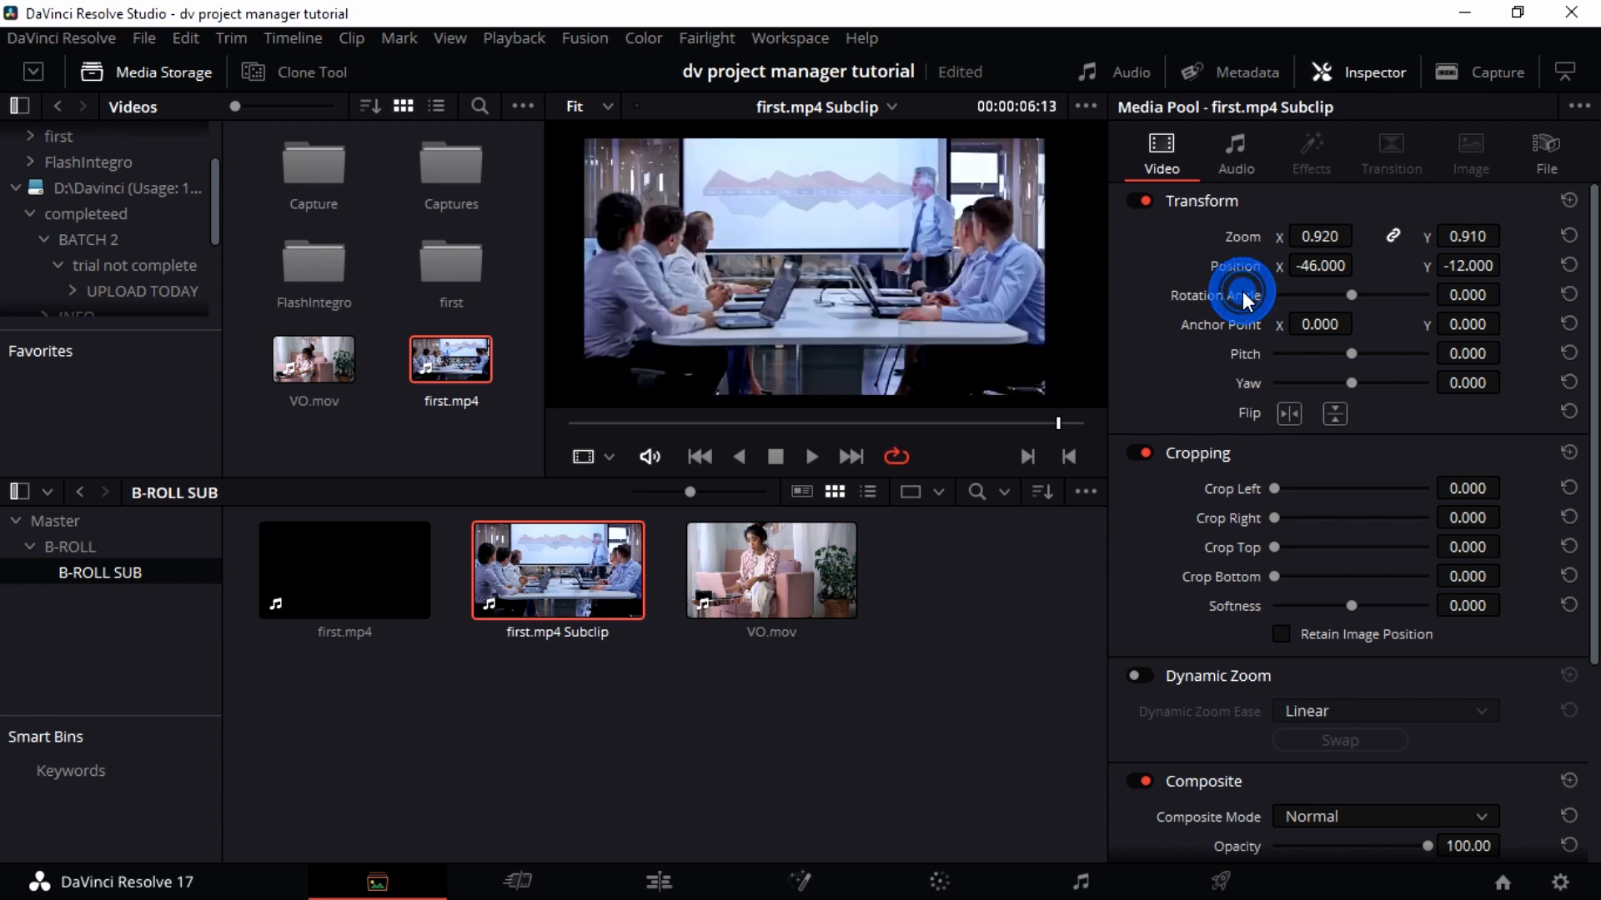
{"action": "double_click", "coordinate": [1242, 267]}
{"action": "double_click", "coordinate": [1241, 243]}
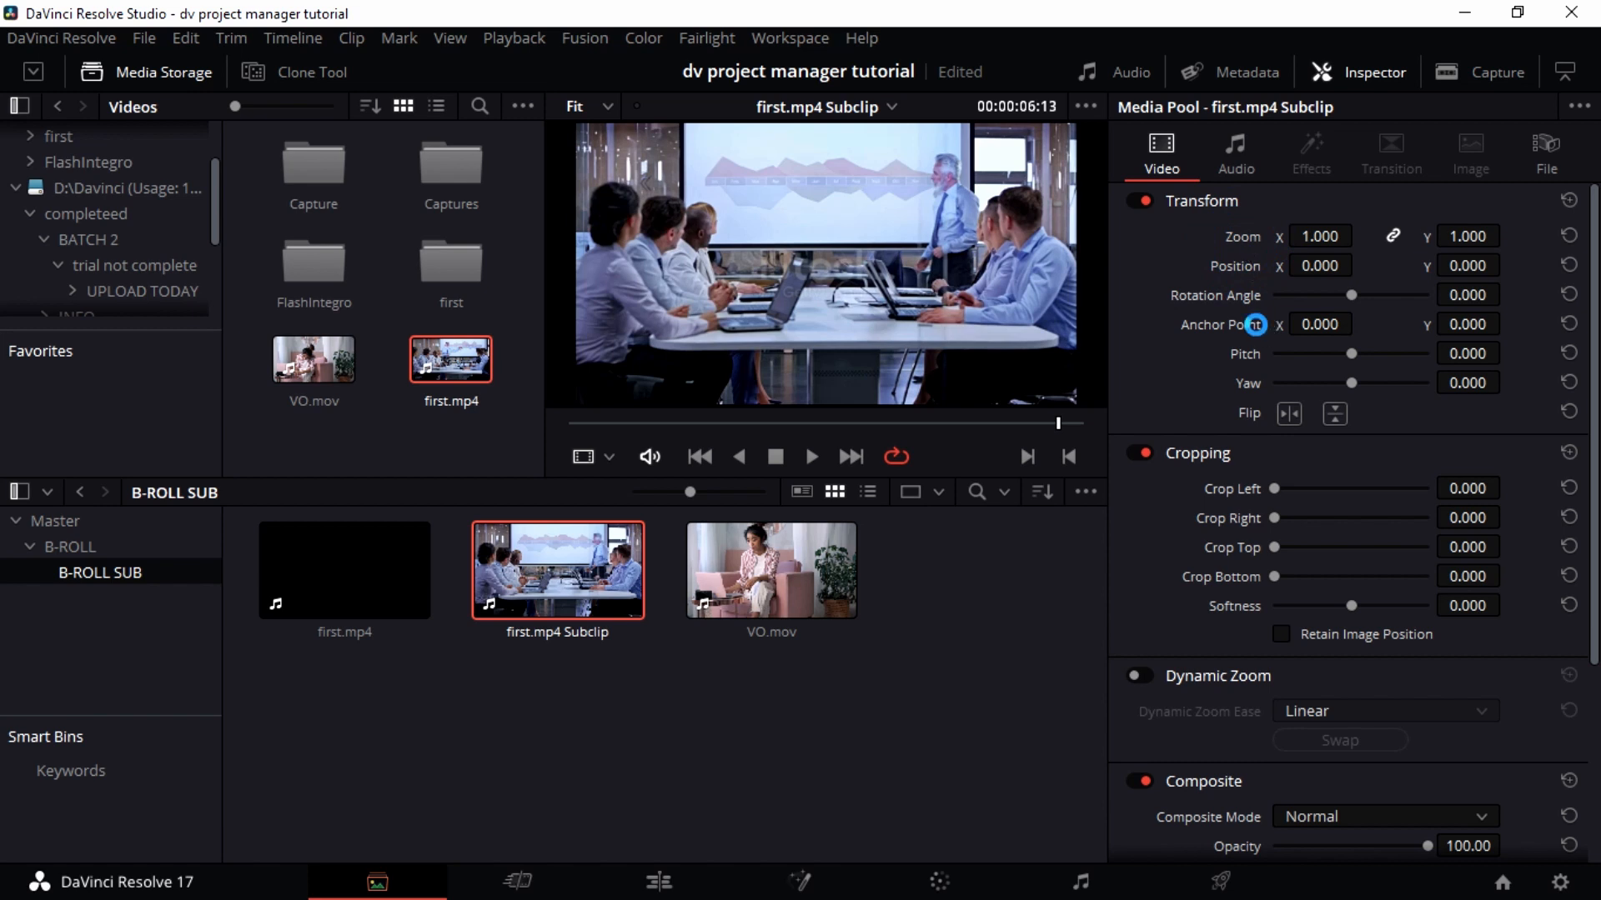
Try out the subclip's Anchor Point X, Pitch and Yaw settings, and reset each one to its default.
{"action": "left_click_drag", "start_coordinate": [1294, 324], "coordinate": [1255, 328]}
{"action": "double_click", "coordinate": [1218, 322]}
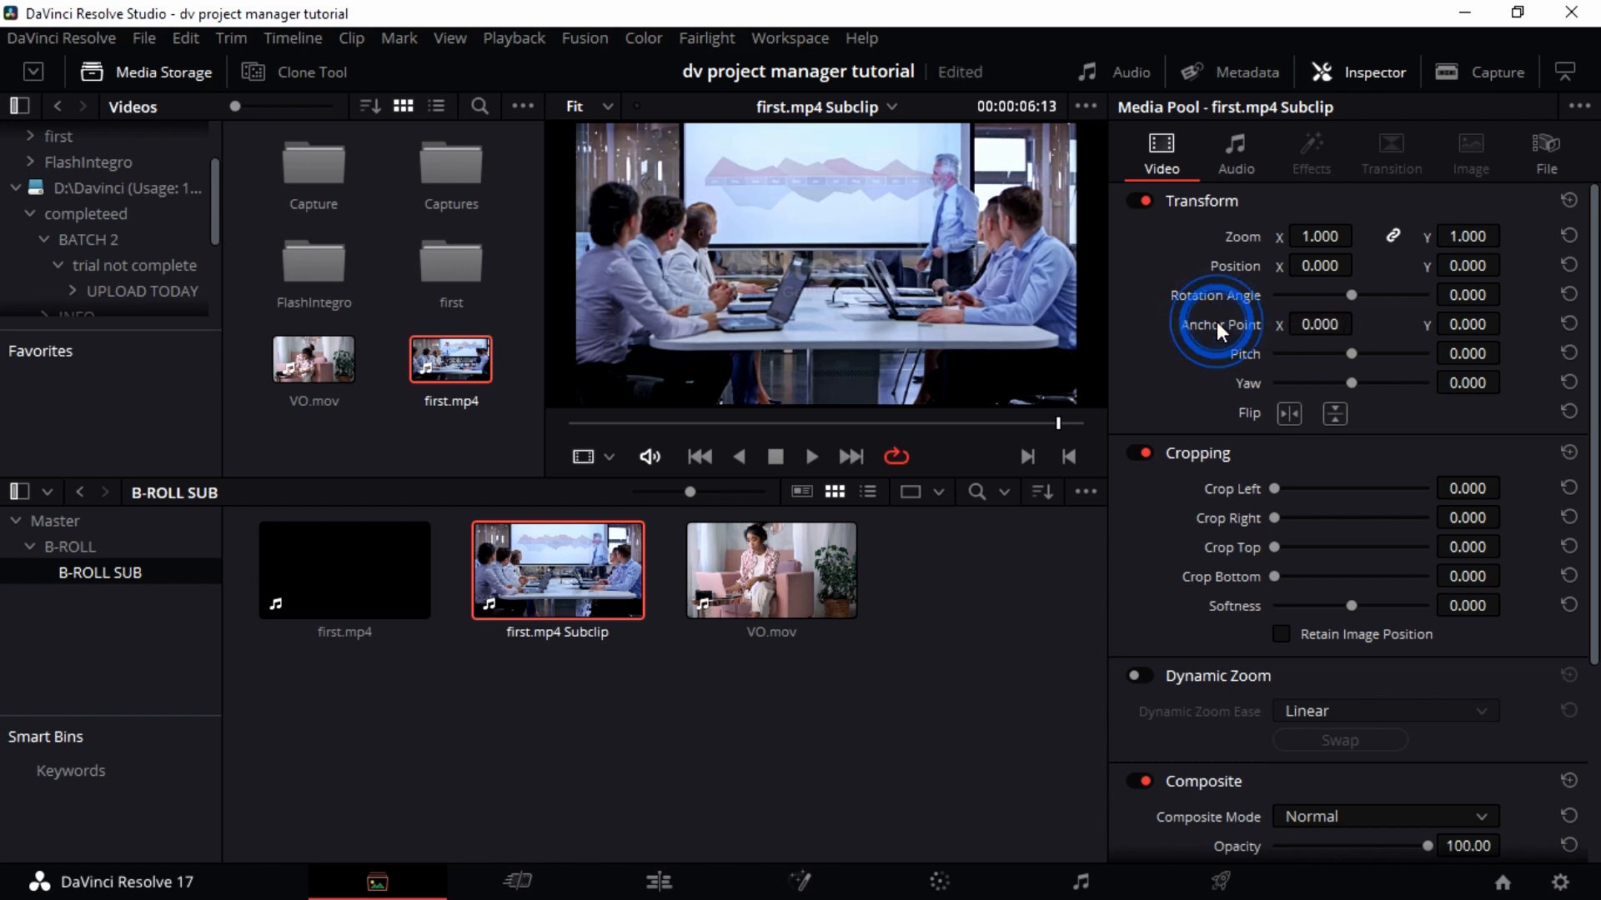
{"action": "left_click_drag", "start_coordinate": [1349, 353], "coordinate": [1265, 386]}
{"action": "left_click", "coordinate": [1242, 382]}
{"action": "double_click", "coordinate": [1242, 380]}
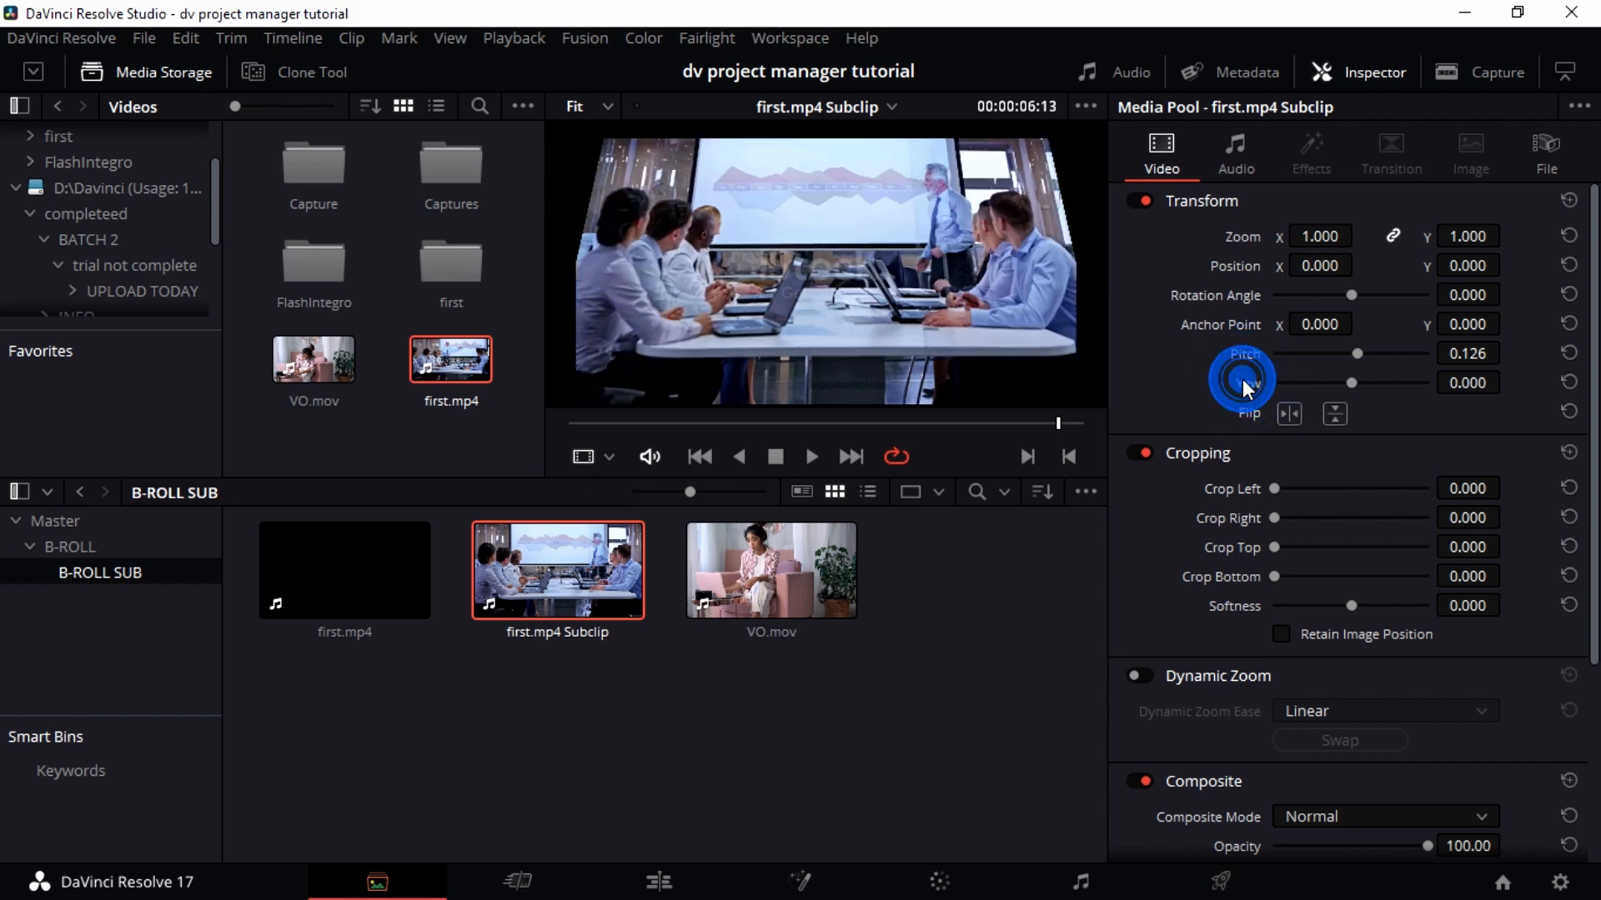
{"action": "left_click", "coordinate": [1245, 357]}
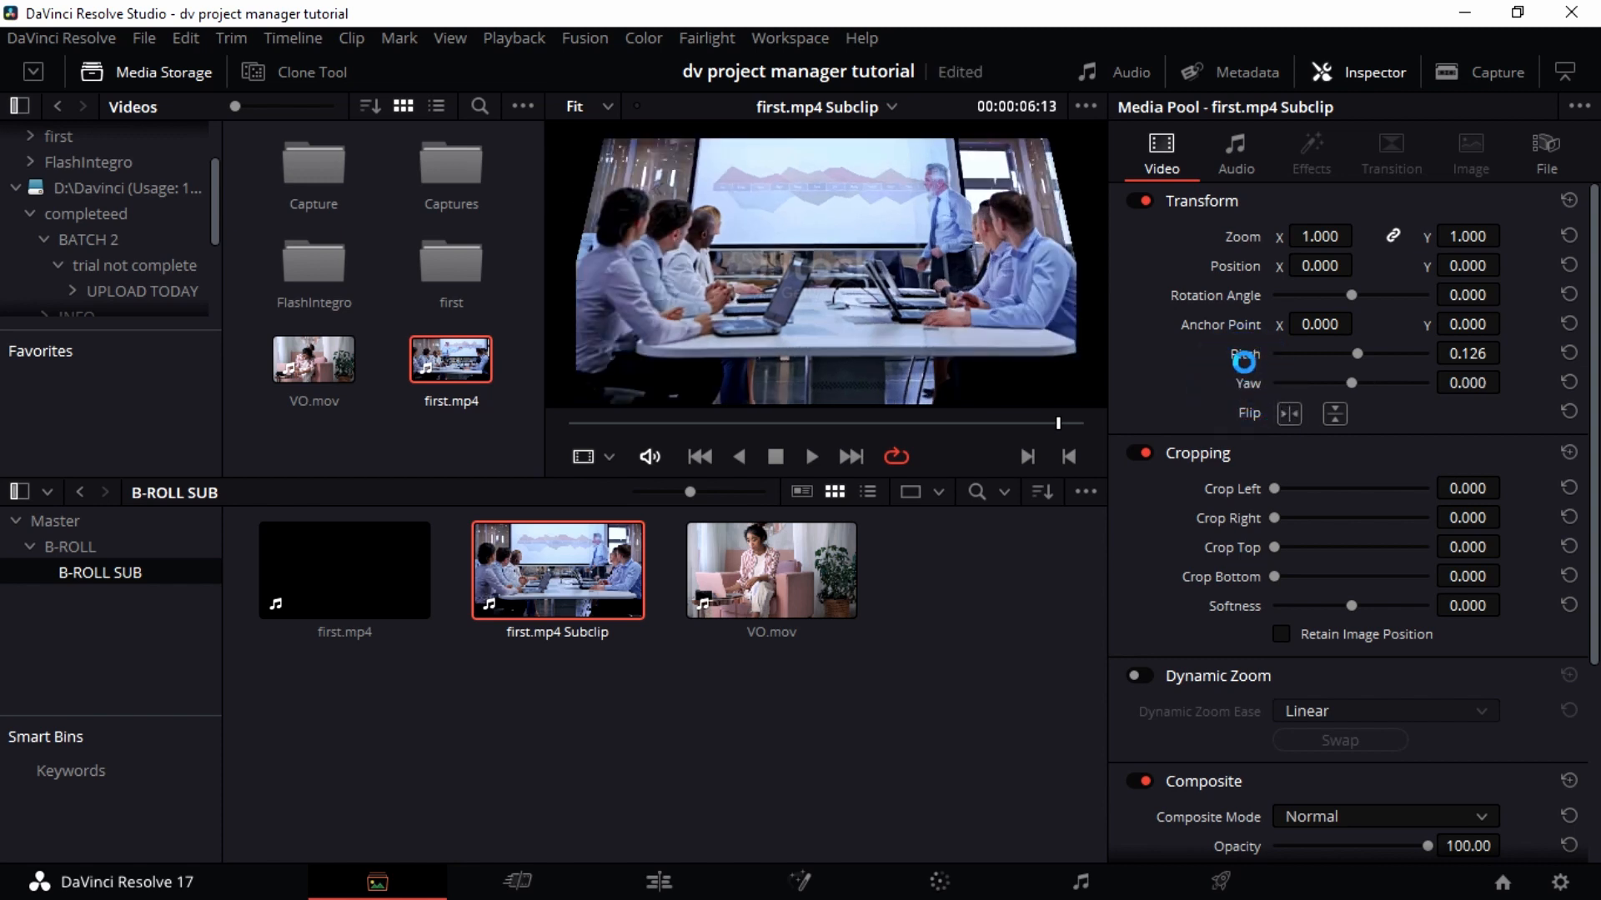
{"action": "double_click", "coordinate": [1247, 360]}
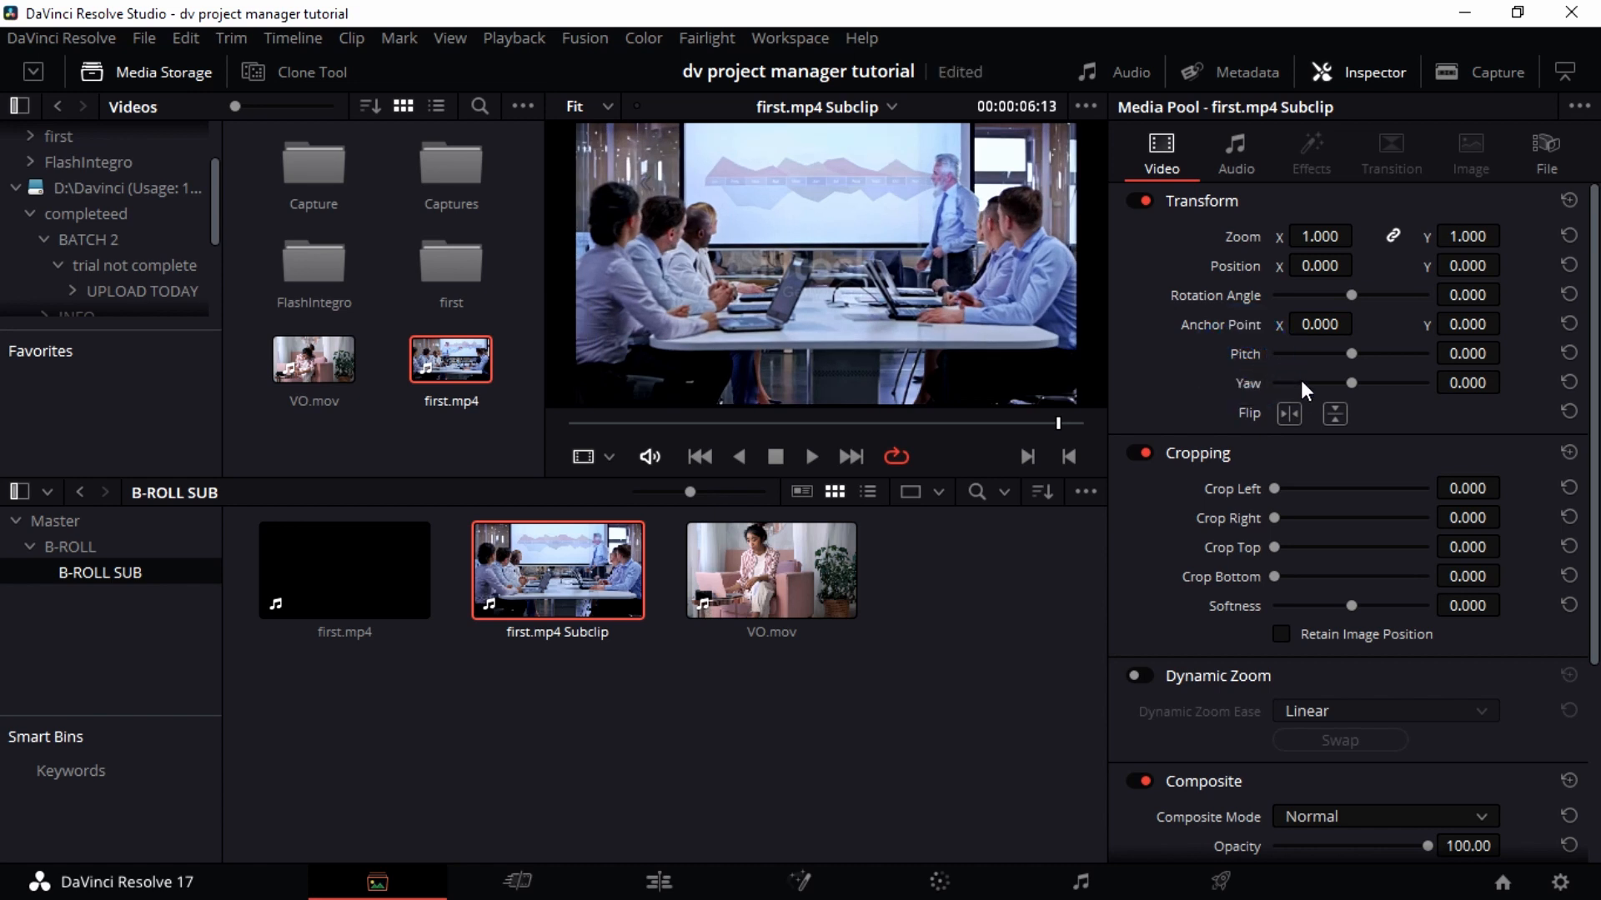
Flip the subclip horizontally and back several times, ending with the original orientation.
{"action": "left_click", "coordinate": [1277, 412]}
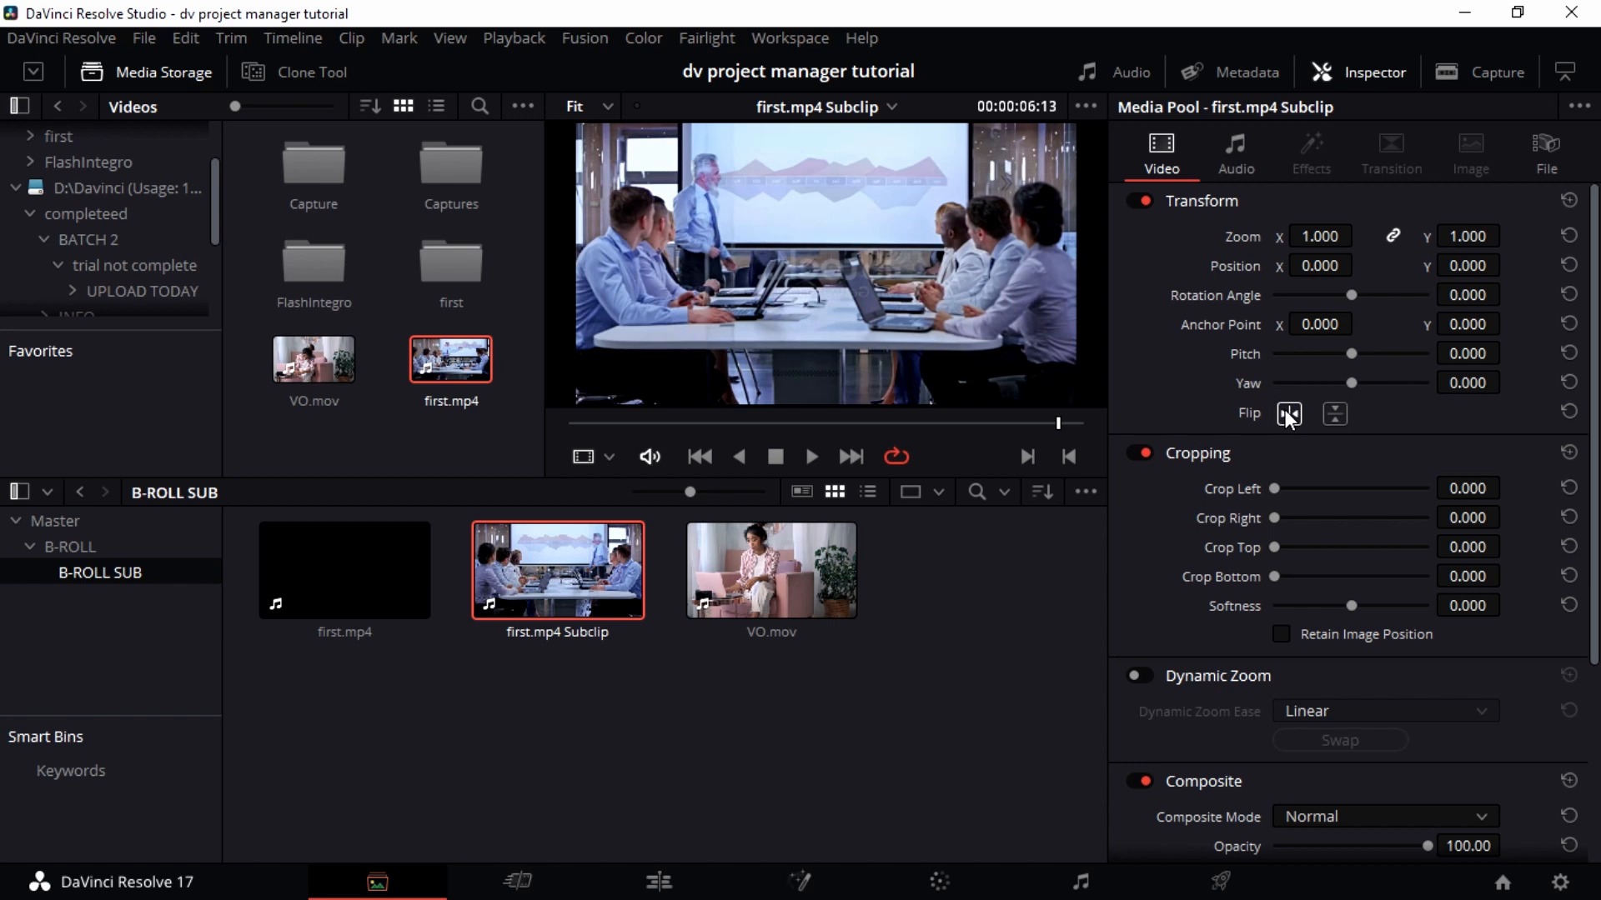
{"action": "left_click", "coordinate": [1289, 415]}
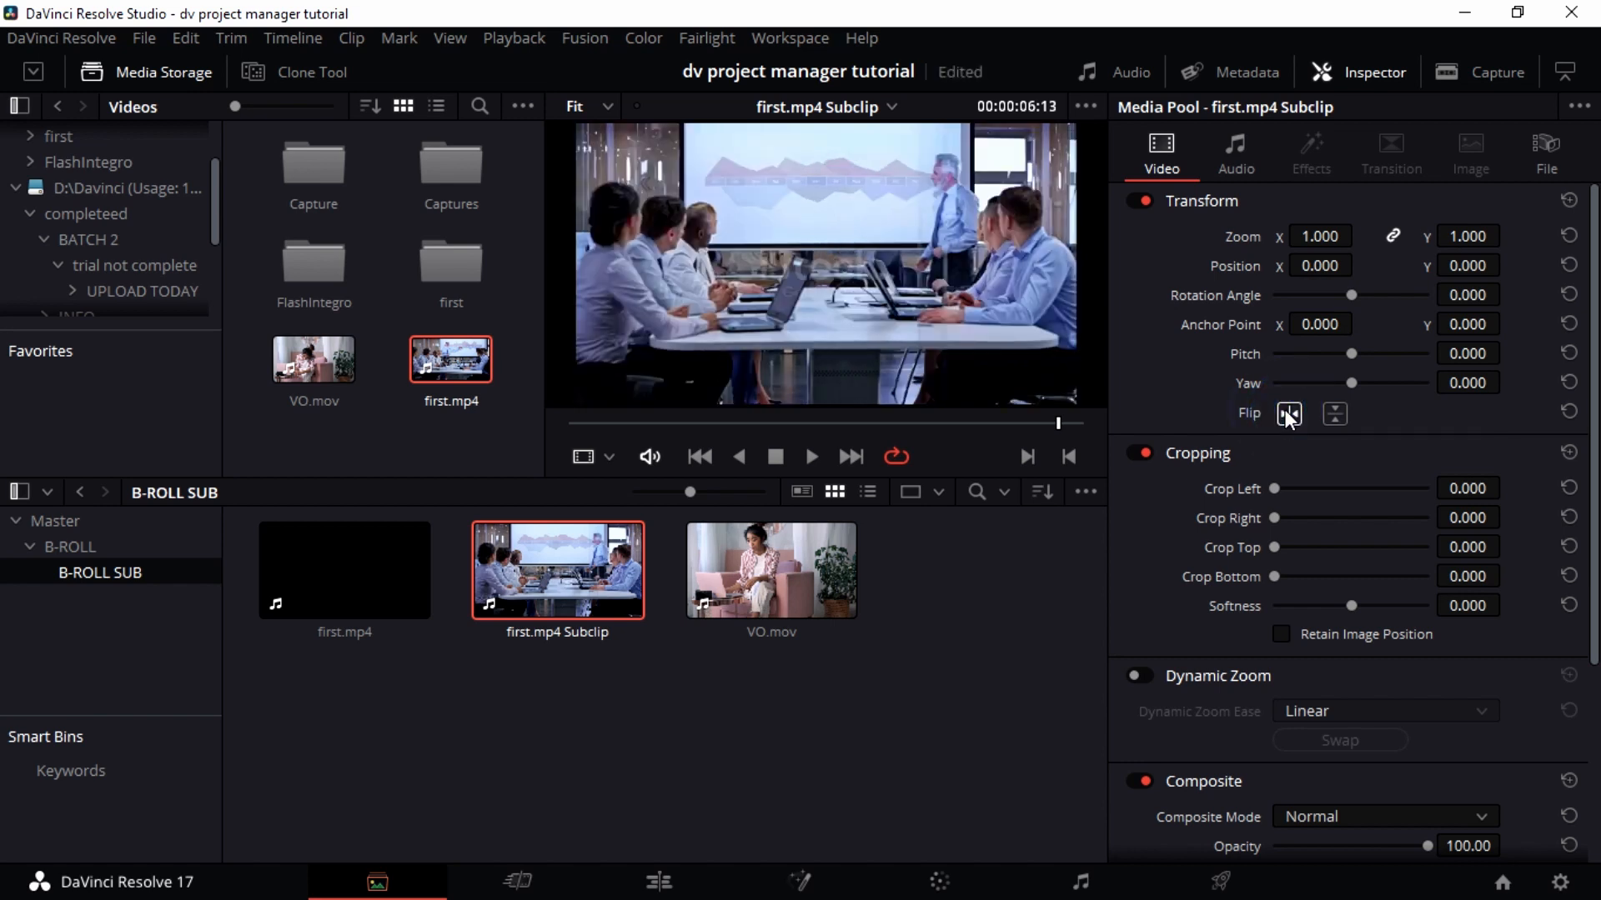
{"action": "left_click", "coordinate": [1288, 414]}
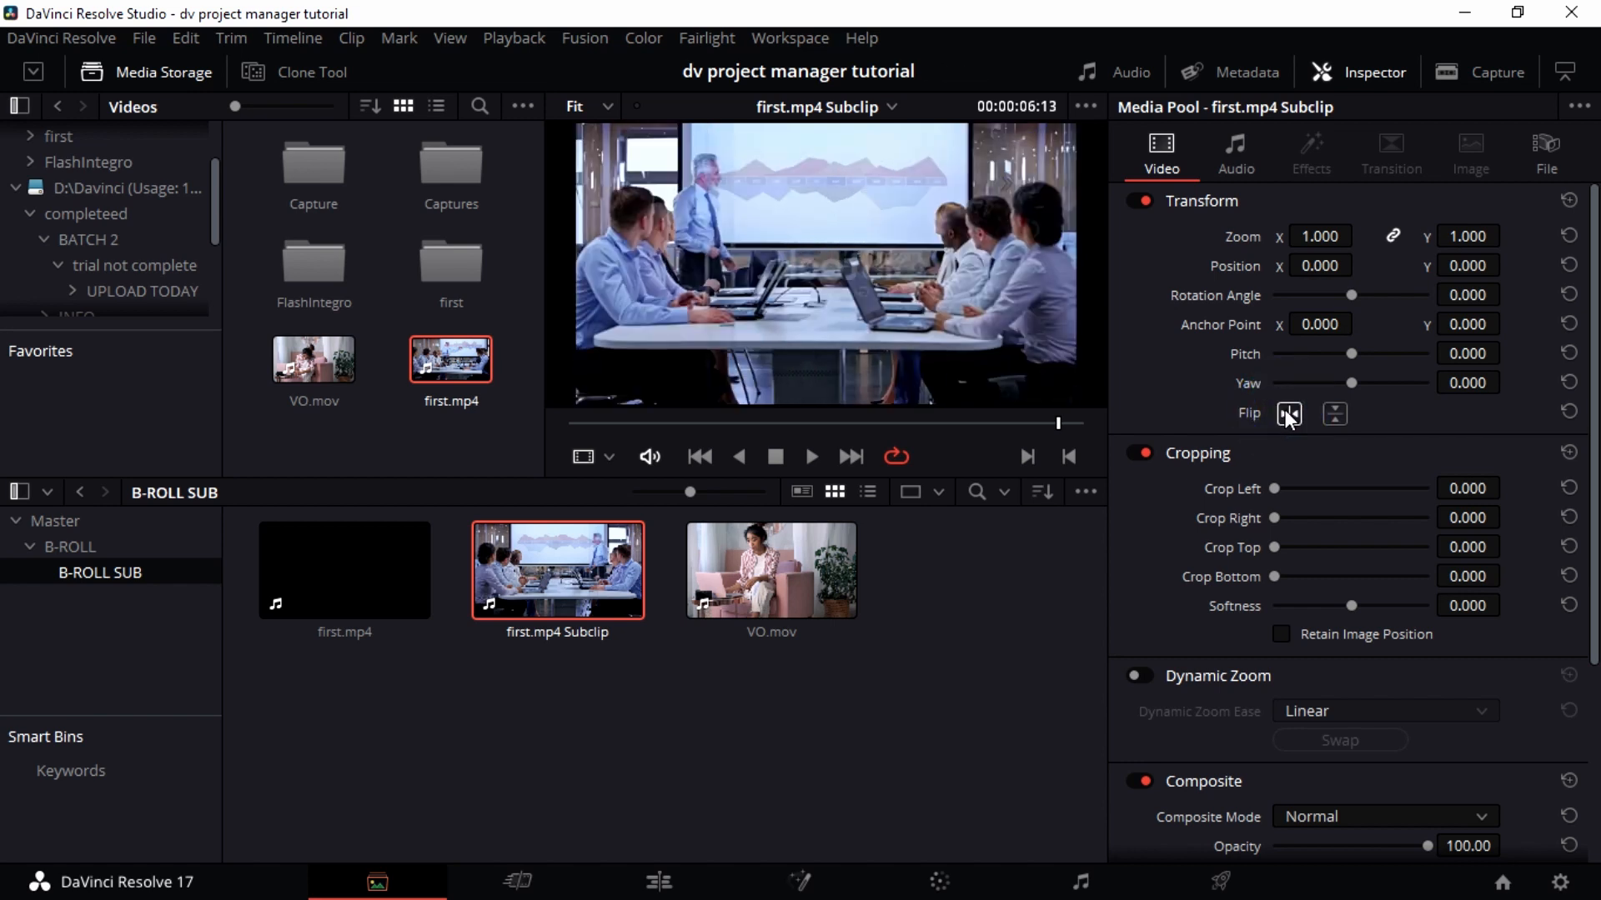
{"action": "left_click", "coordinate": [1290, 414]}
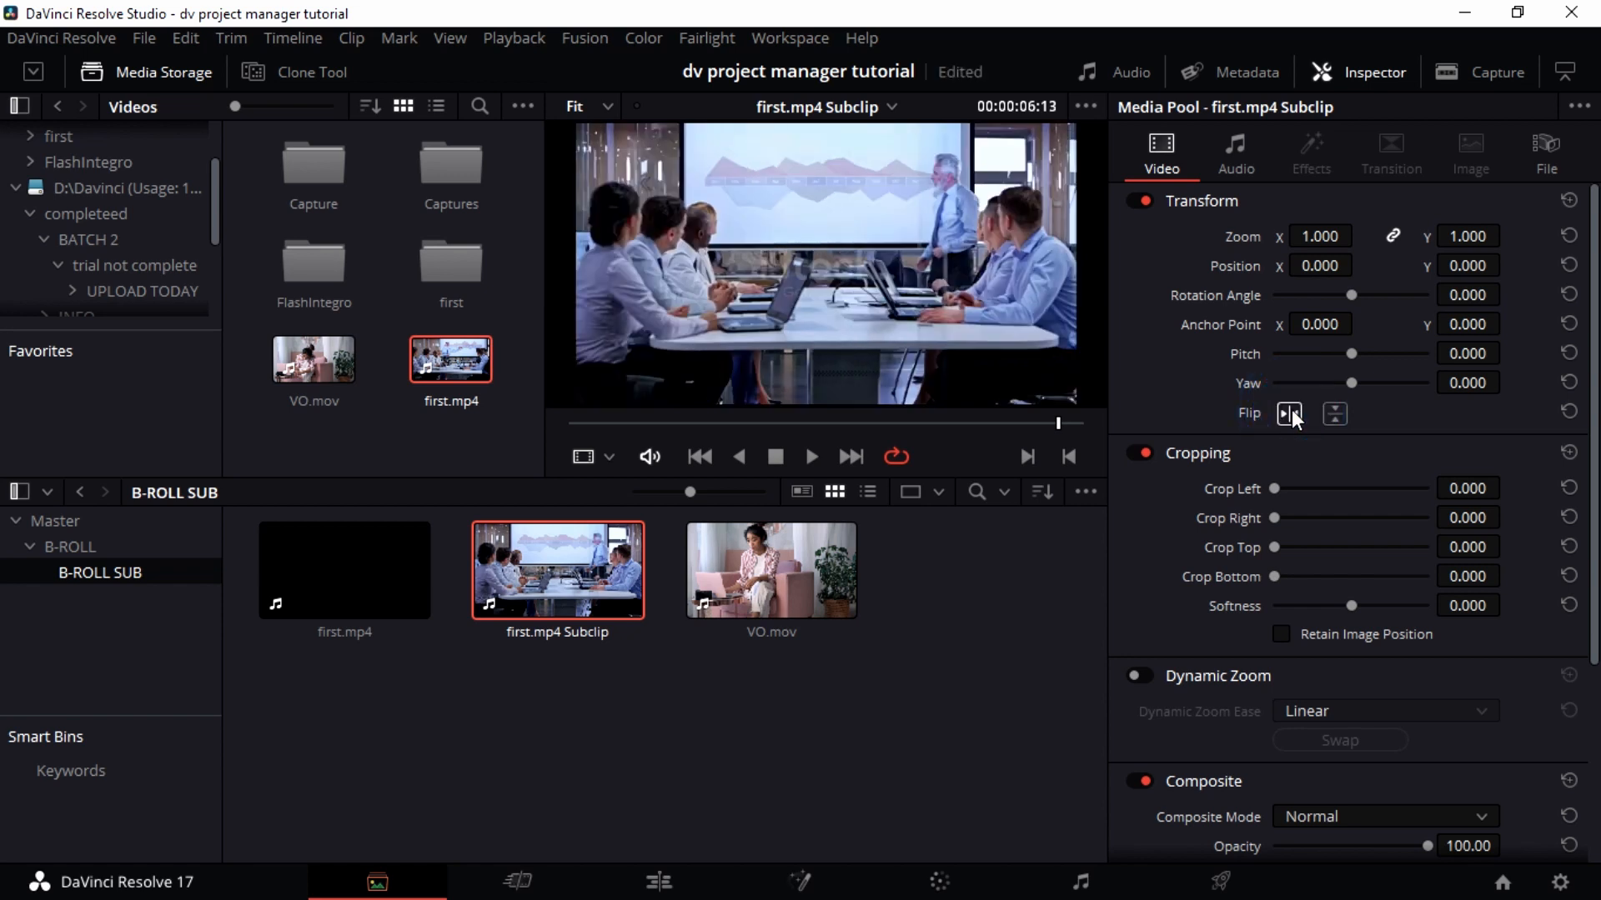
{"action": "left_click", "coordinate": [1290, 413]}
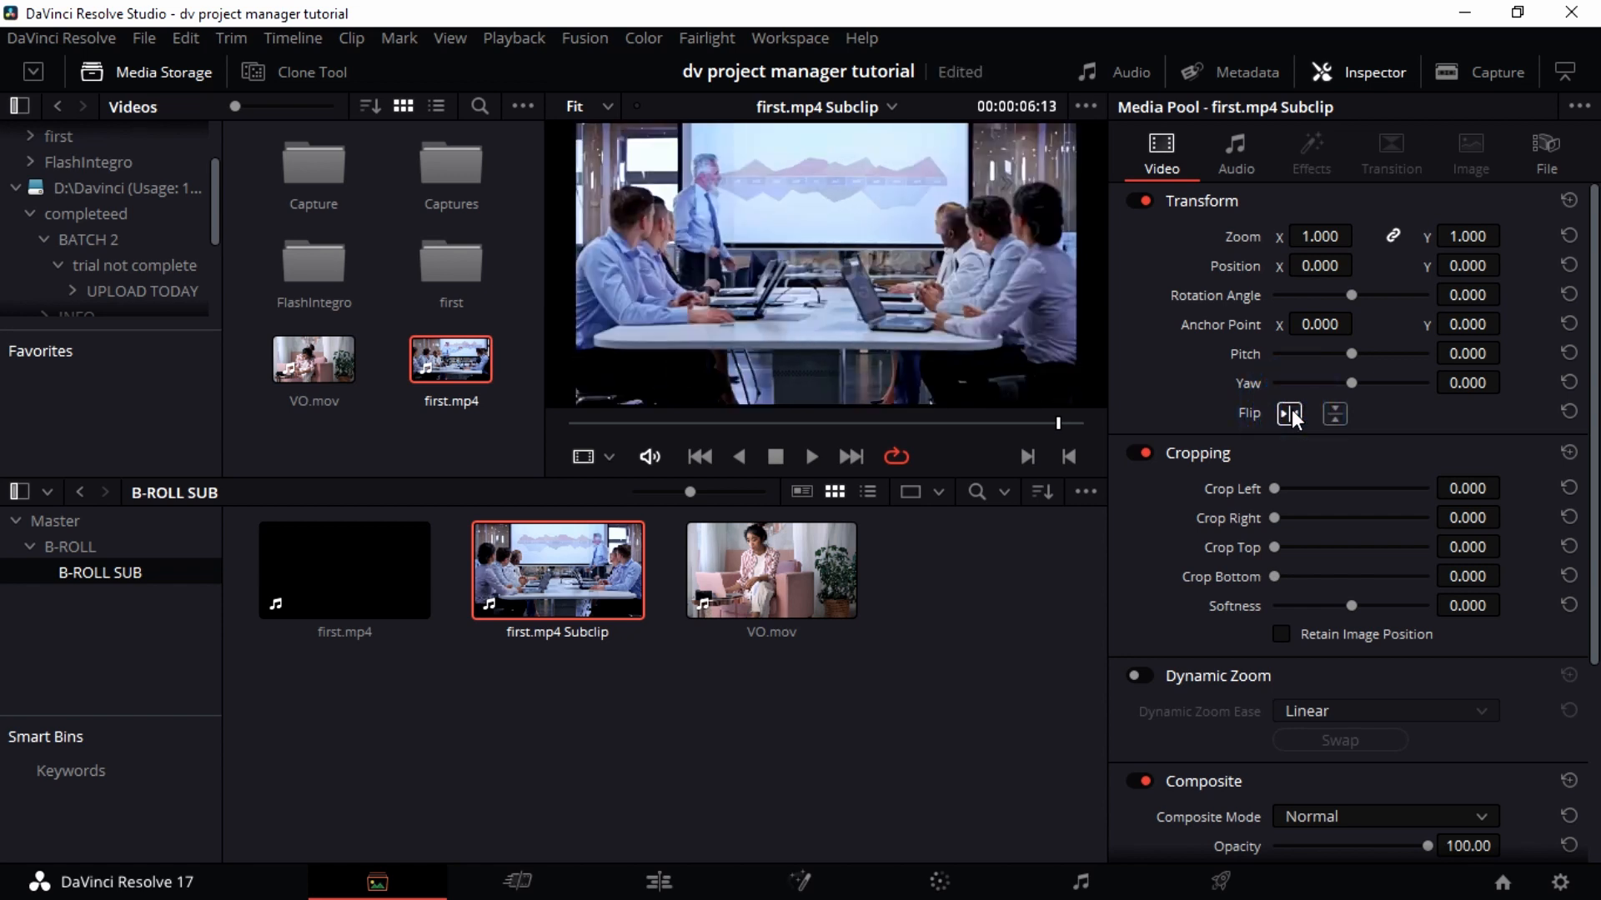
{"action": "left_click", "coordinate": [1290, 413]}
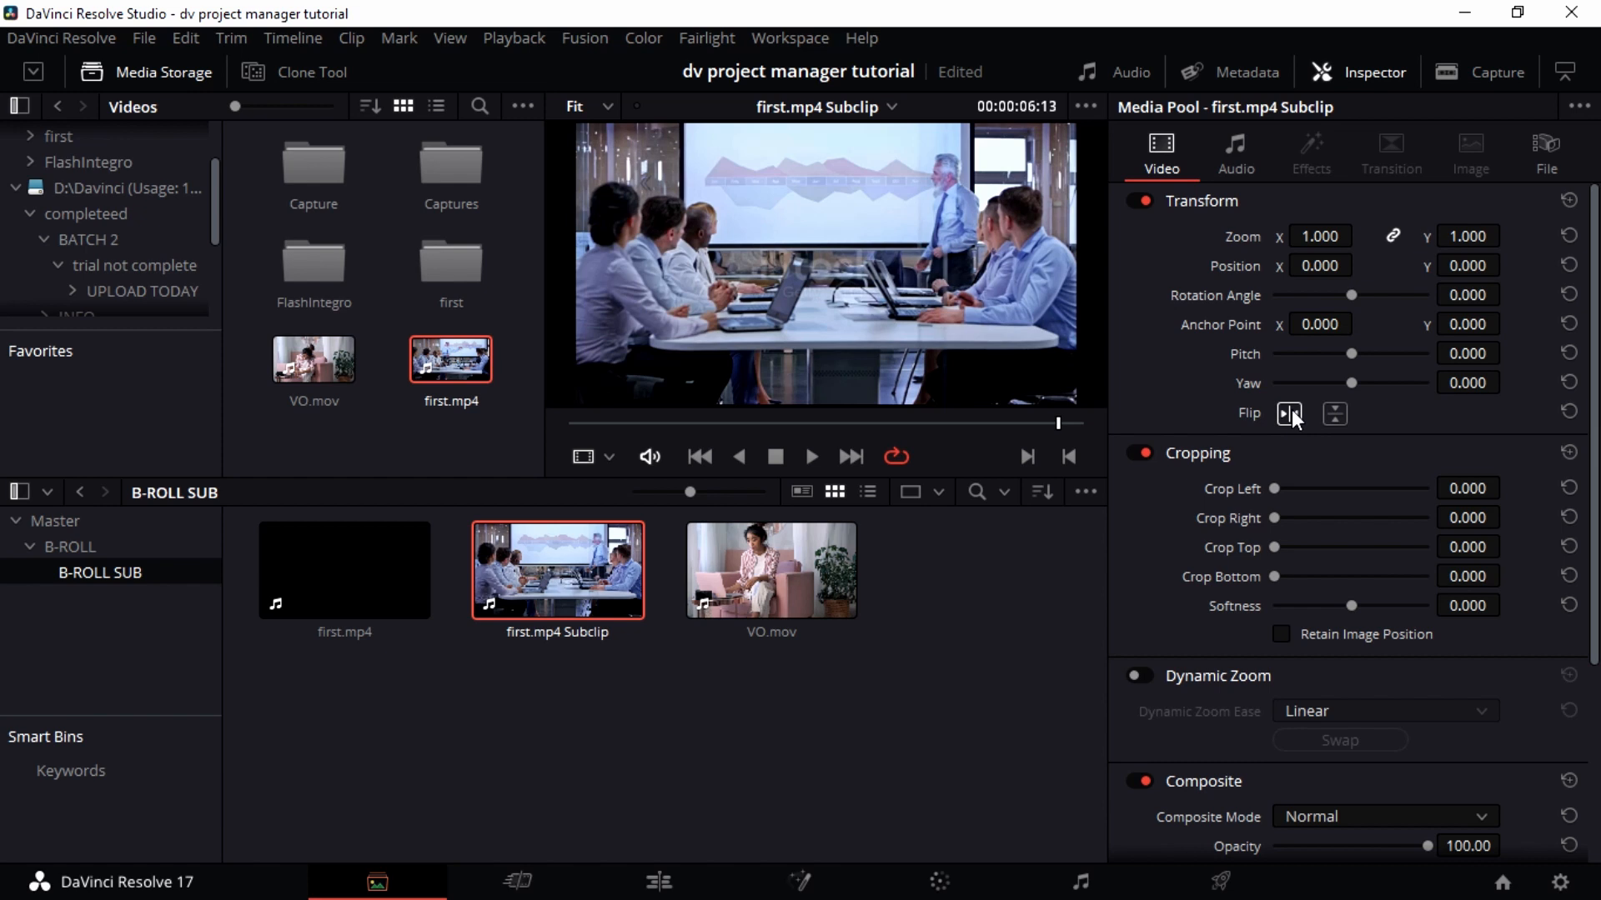
{"action": "left_click", "coordinate": [1290, 412]}
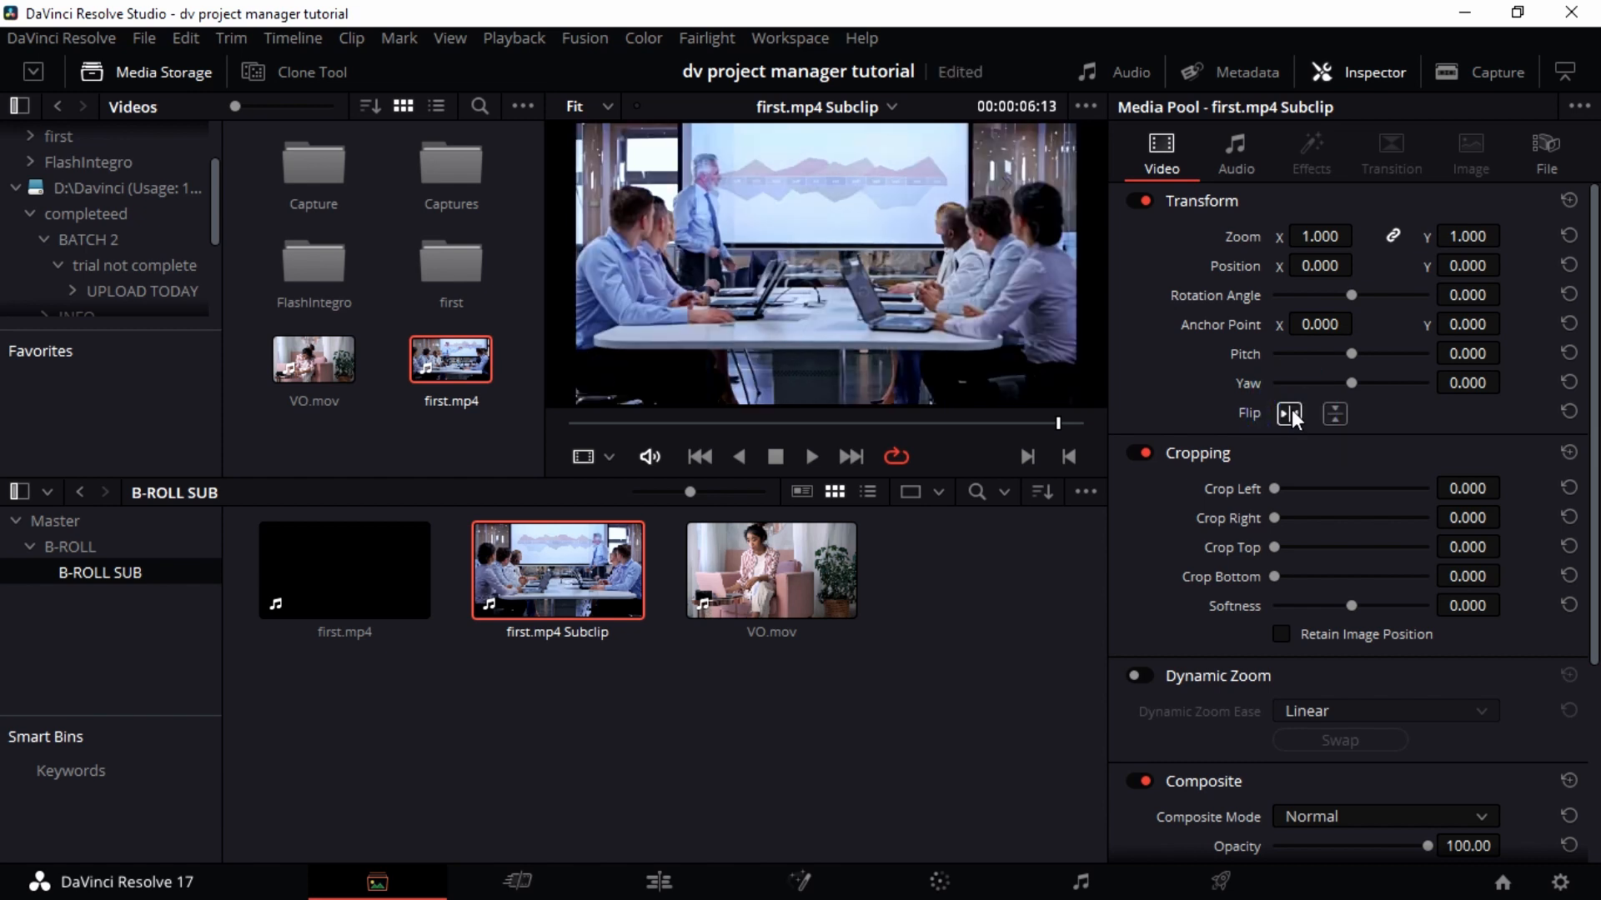
{"action": "left_click", "coordinate": [1290, 413]}
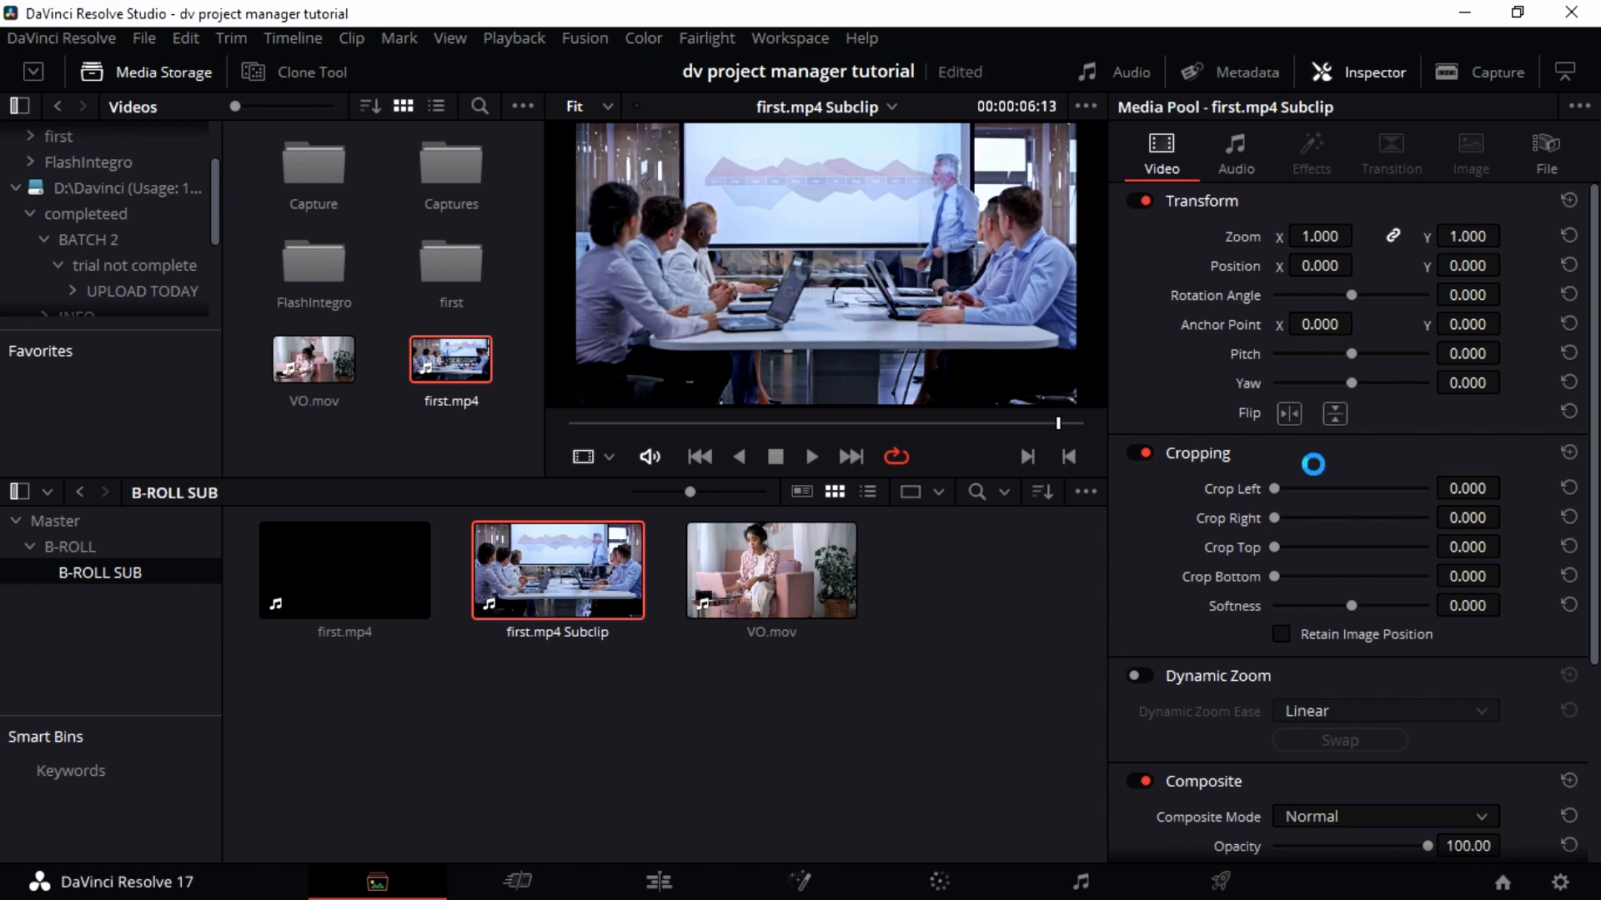
Try cropping the subclip's edges, leaving Crop Bottom at about 41.040 and the other sides uncropped.
{"action": "scroll", "coordinate": [1300, 472], "scroll_direction": "down", "scroll_amount": 2}
{"action": "left_click_drag", "start_coordinate": [1274, 418], "coordinate": [1279, 504]}
{"action": "double_click", "coordinate": [1237, 455]}
Try a crop Softness of about -34.350 and the Retain Image Position option, and restore both to their defaults.
{"action": "mouse_move", "coordinate": [1343, 534]}
{"action": "left_mouse_down"}
{"action": "mouse_move", "coordinate": [1407, 537]}
{"action": "mouse_move", "coordinate": [1274, 542]}
{"action": "mouse_move", "coordinate": [1324, 542]}
{"action": "left_mouse_up"}
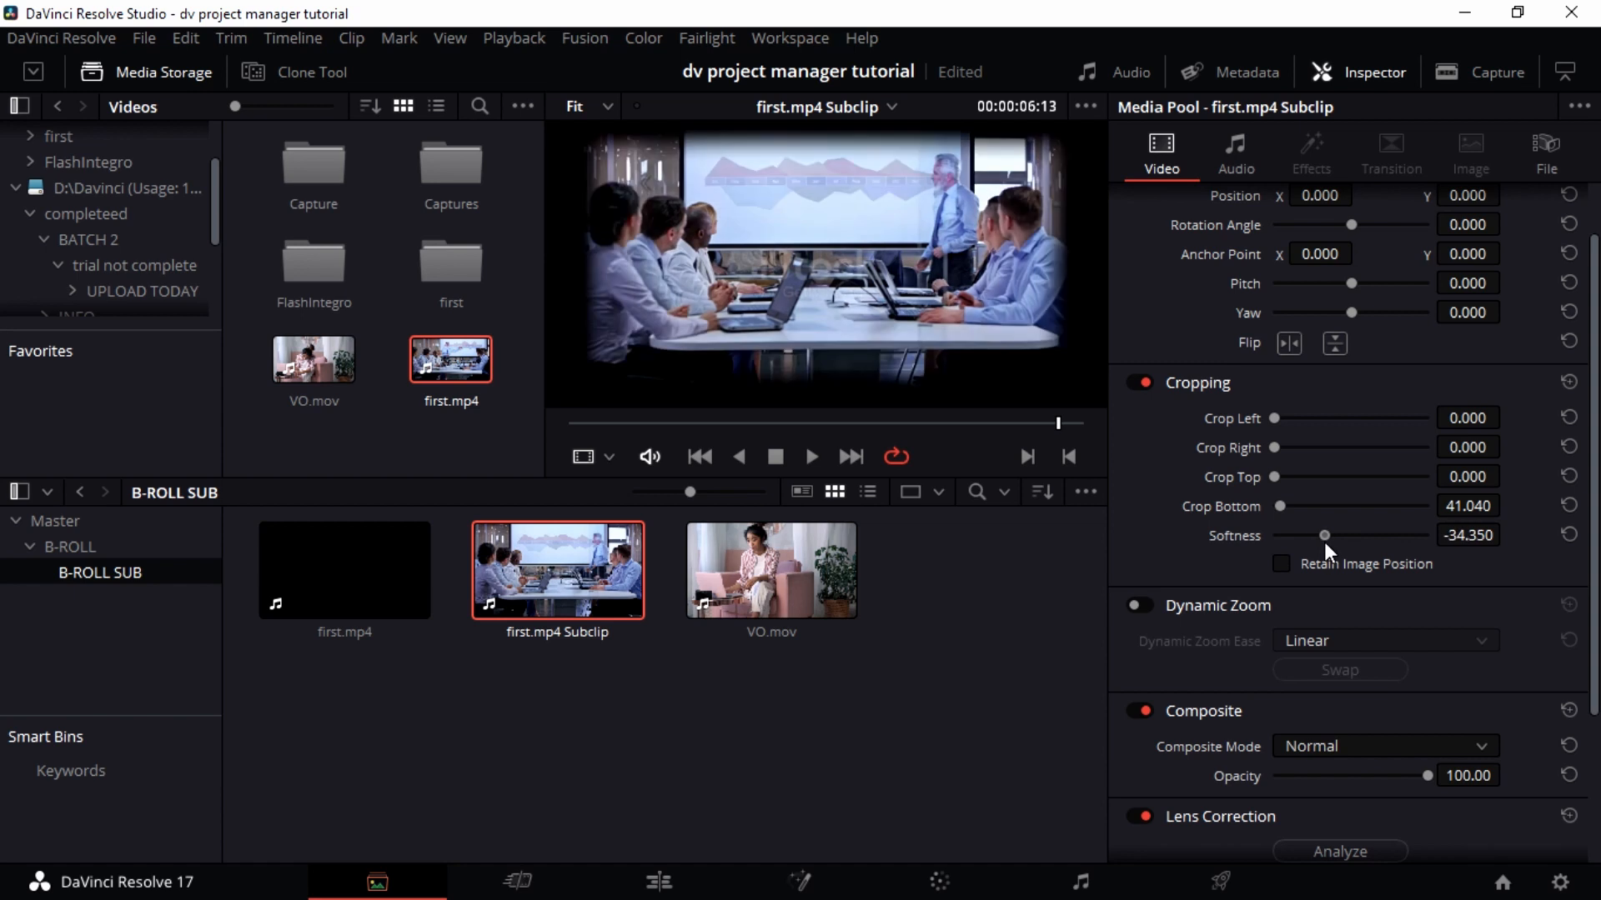
{"action": "double_click", "coordinate": [1244, 535]}
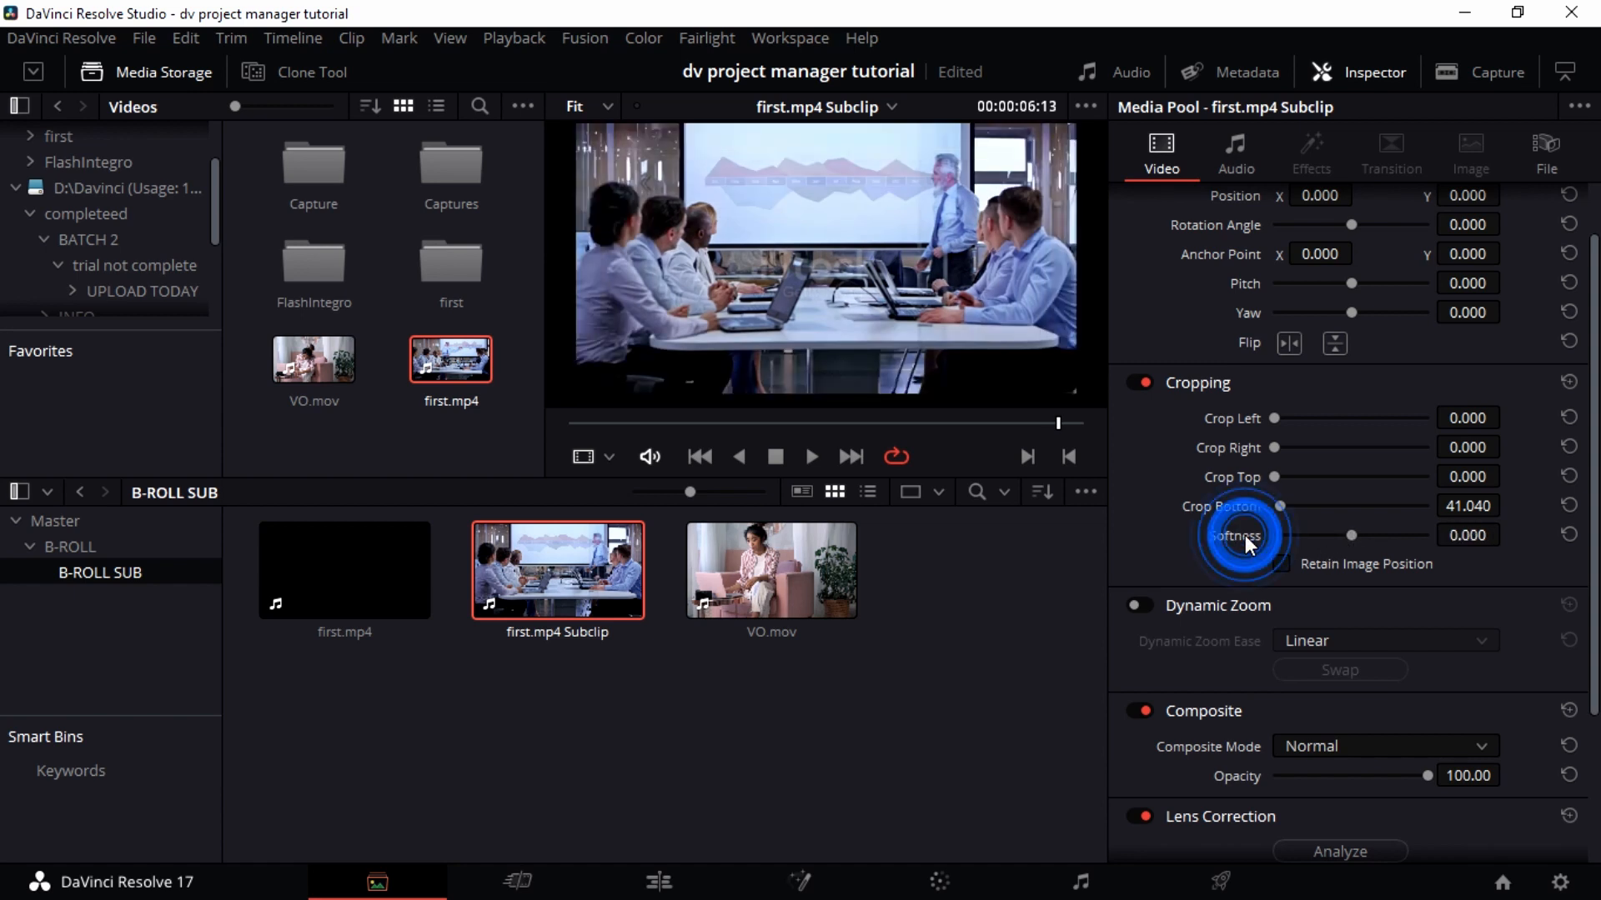
{"action": "left_click", "coordinate": [1280, 565]}
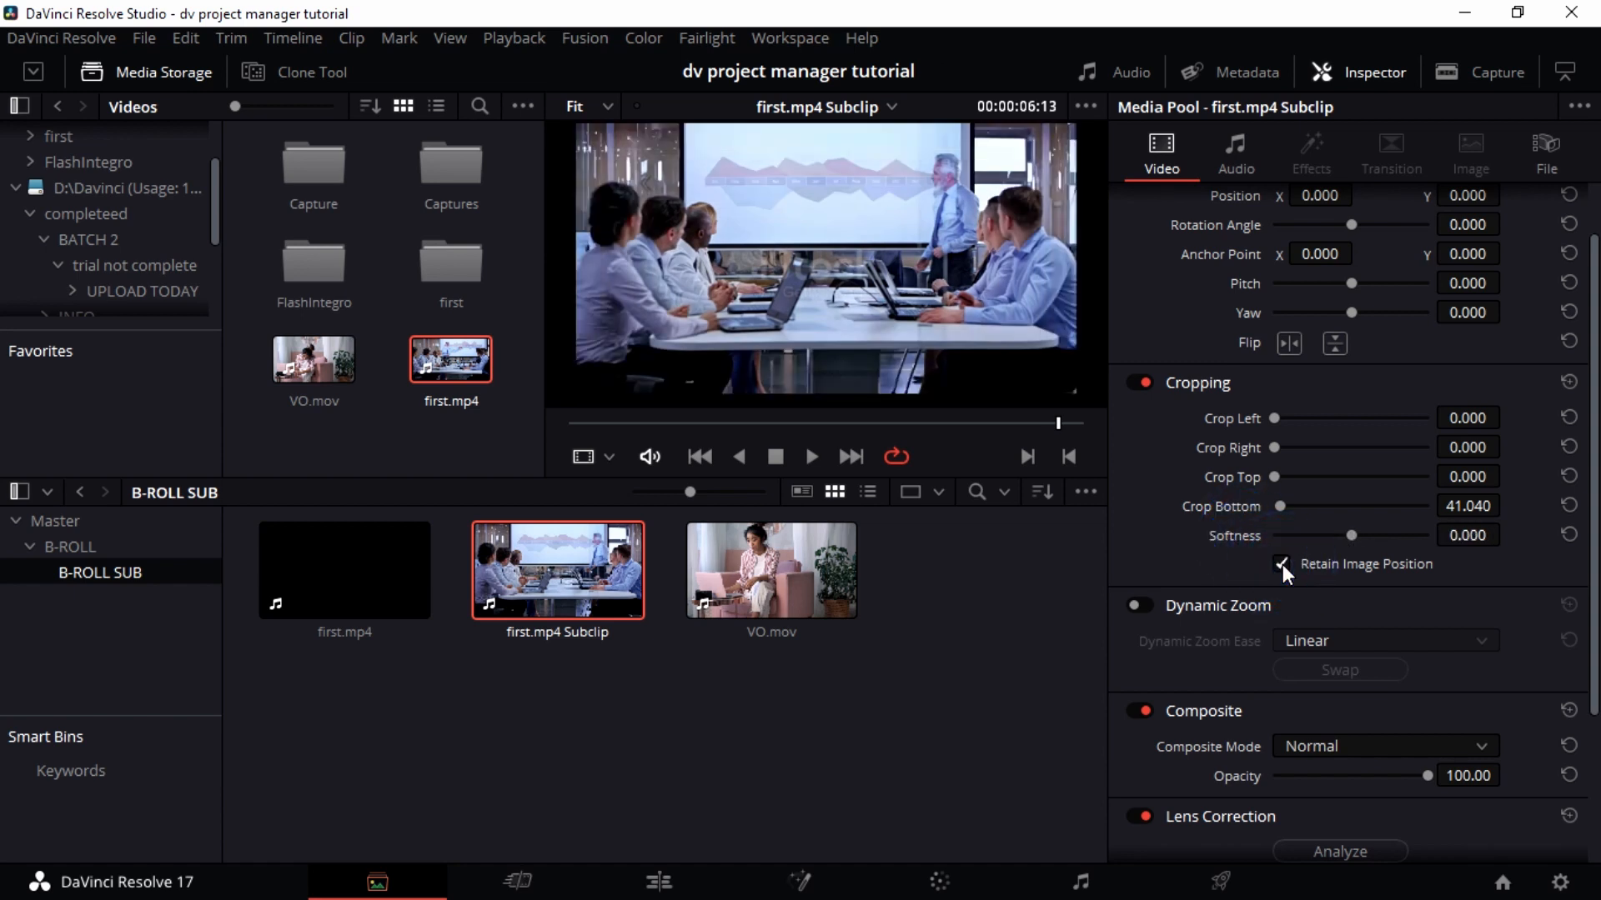
{"action": "left_click", "coordinate": [1282, 564]}
Enable Dynamic Zoom on the subclip and play it from the start with looping turned off.
{"action": "scroll", "coordinate": [1226, 575], "scroll_direction": "down", "scroll_amount": 1}
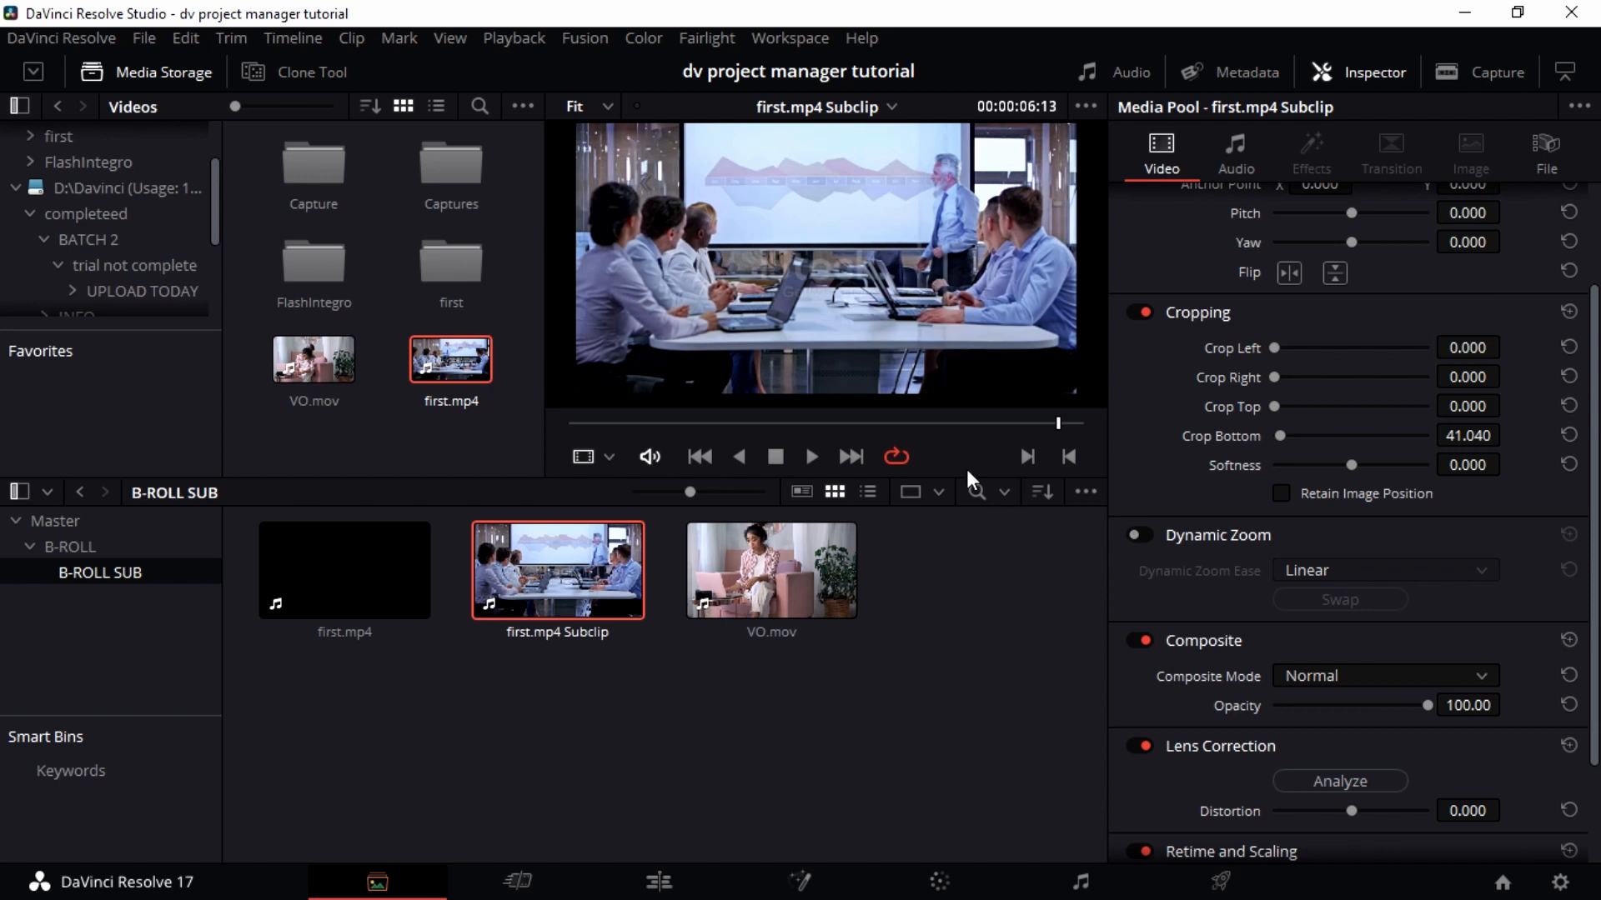
{"action": "left_click", "coordinate": [898, 456]}
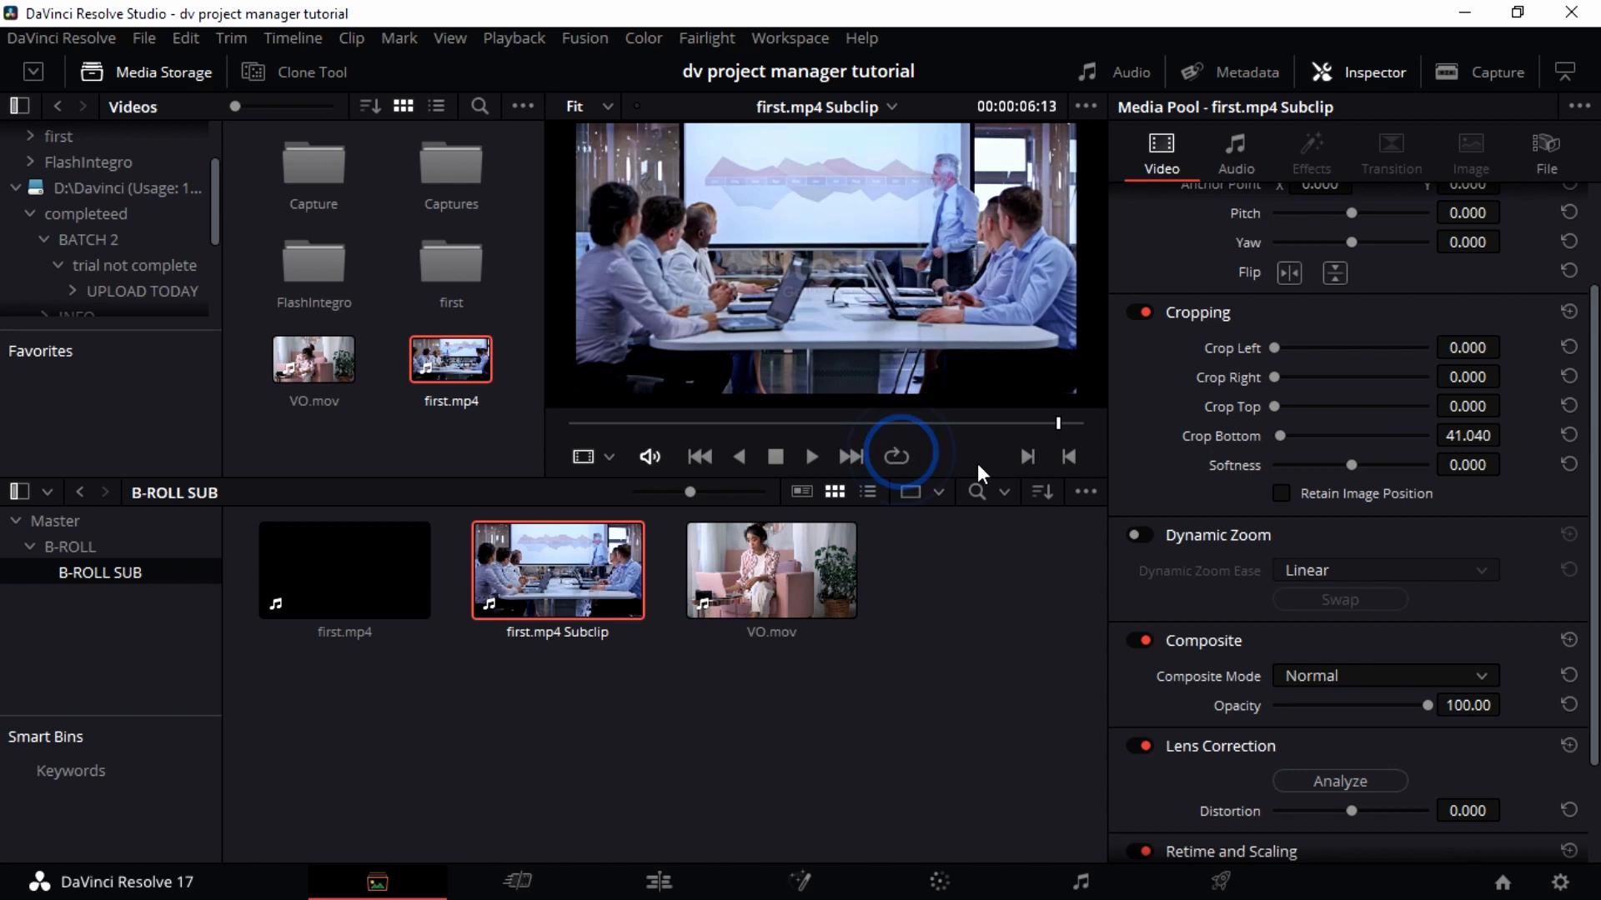
{"action": "left_click", "coordinate": [1133, 532]}
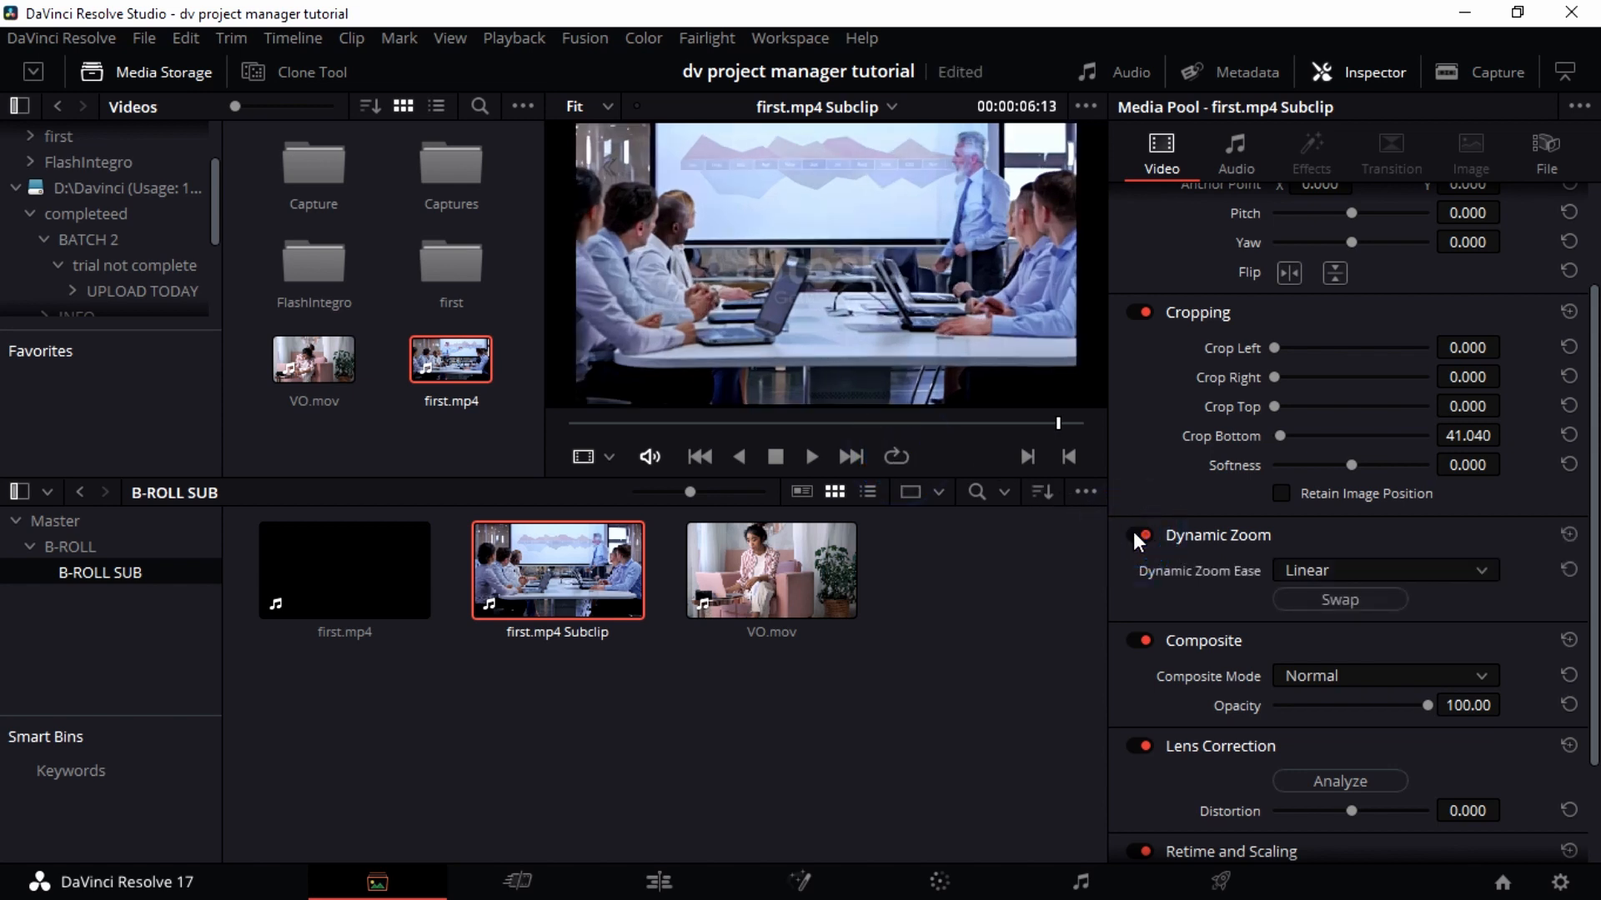
{"action": "left_click_drag", "start_coordinate": [1025, 428], "coordinate": [557, 417]}
{"action": "left_click", "coordinate": [818, 458]}
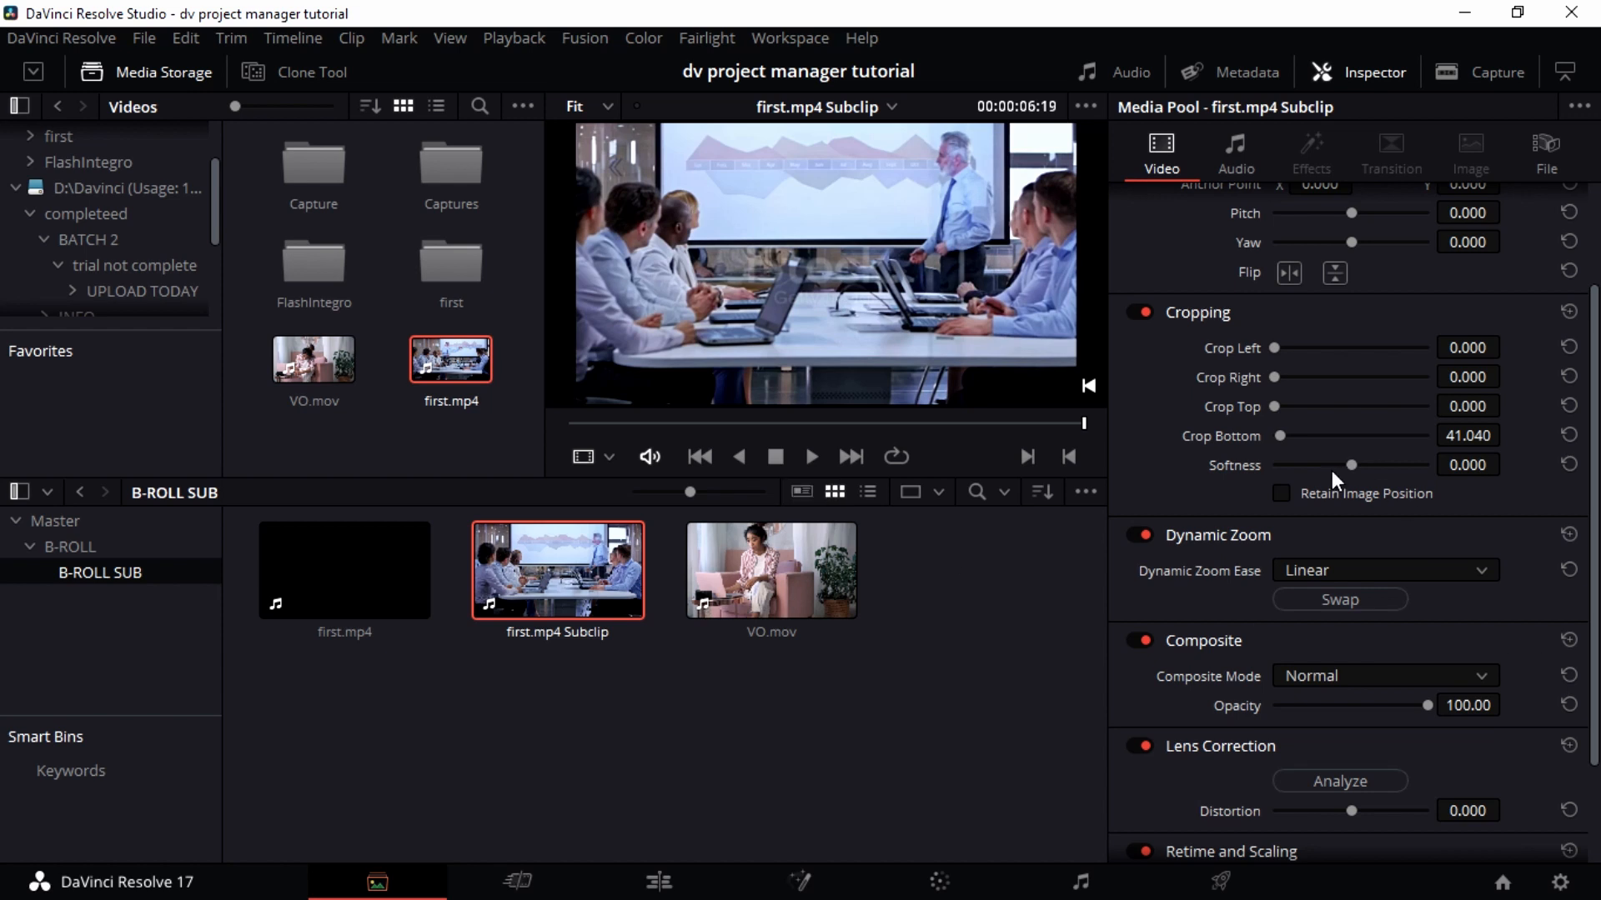
Review the composite modes while keeping Normal, and vary the subclip's Opacity before restoring it to 100.
{"action": "scroll", "coordinate": [1332, 470], "scroll_direction": "down", "scroll_amount": 2}
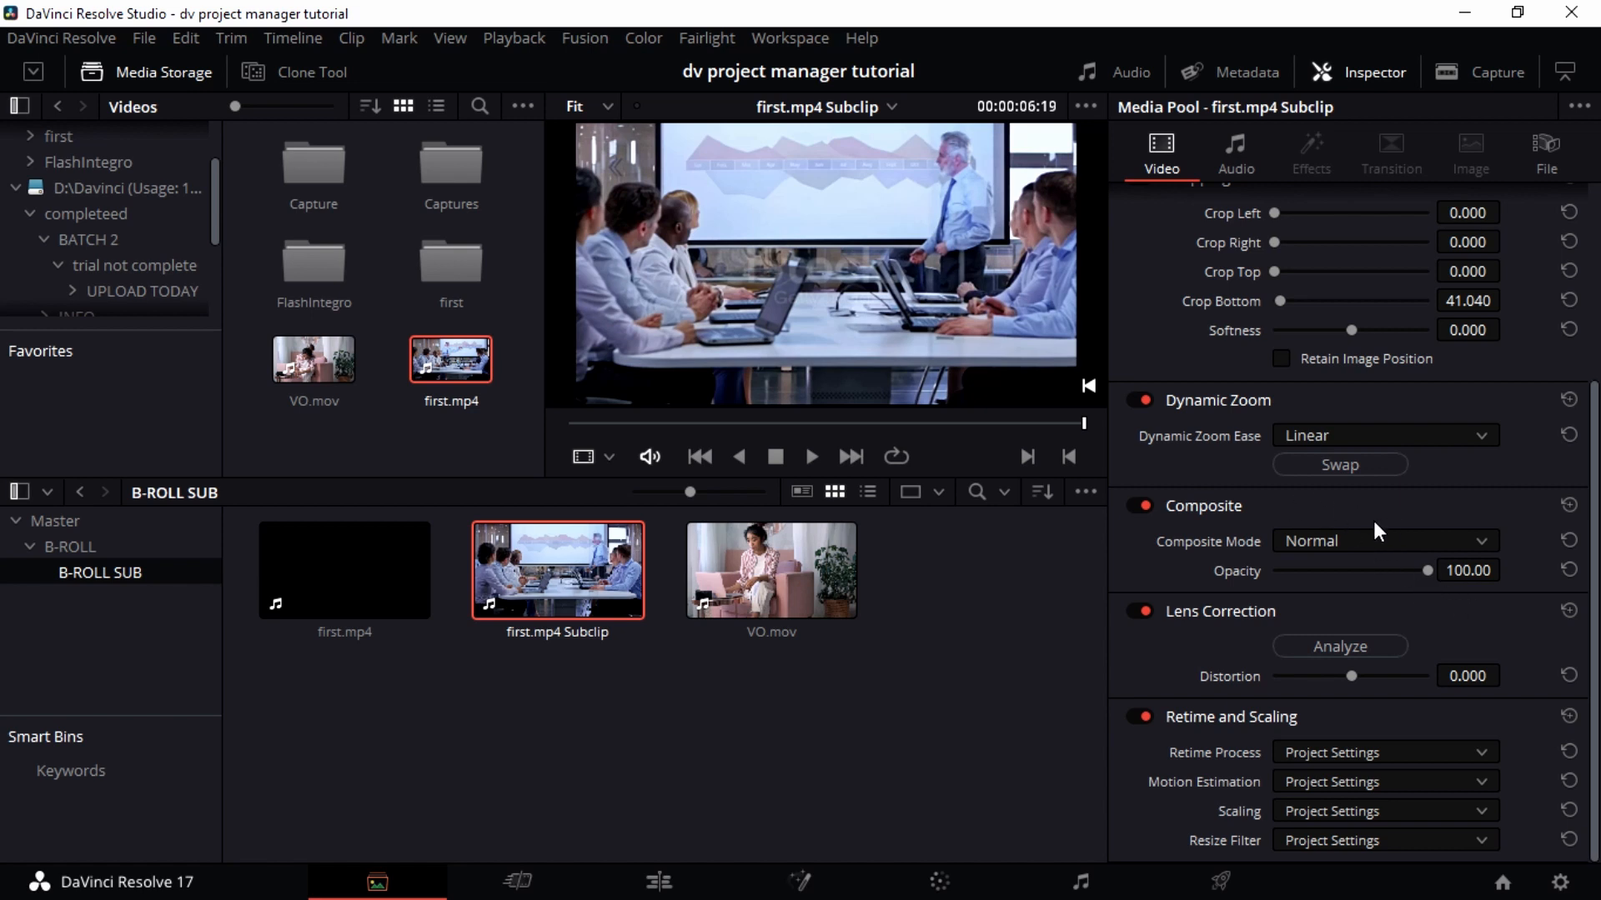
{"action": "left_click", "coordinate": [1368, 550]}
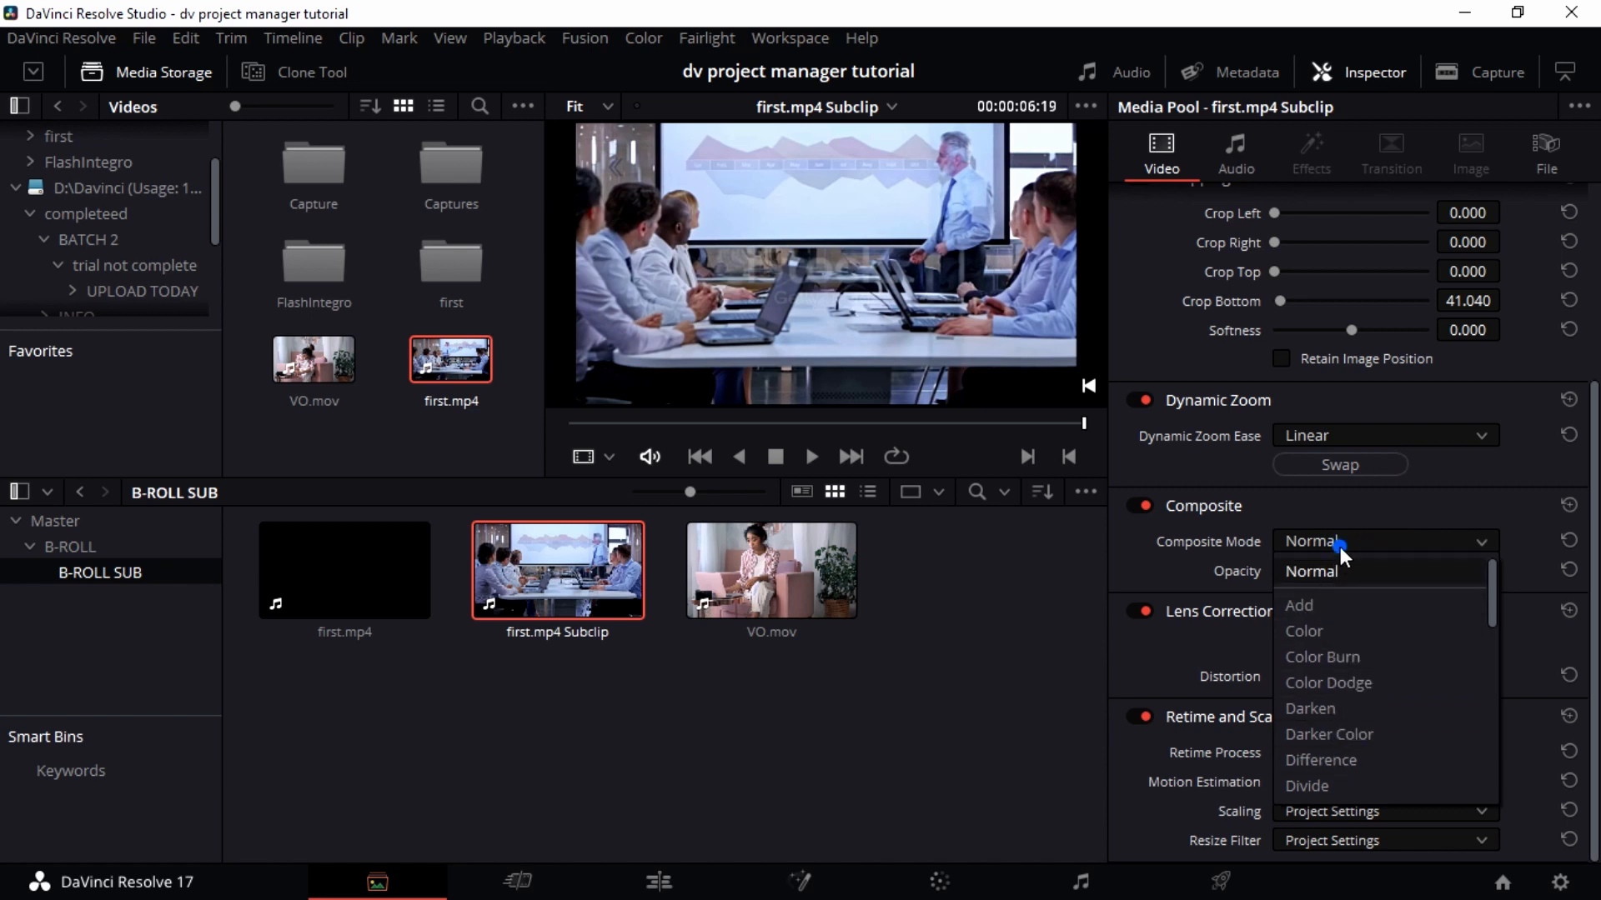
{"action": "left_click", "coordinate": [1339, 564]}
{"action": "left_click_drag", "start_coordinate": [1389, 567], "coordinate": [1432, 573]}
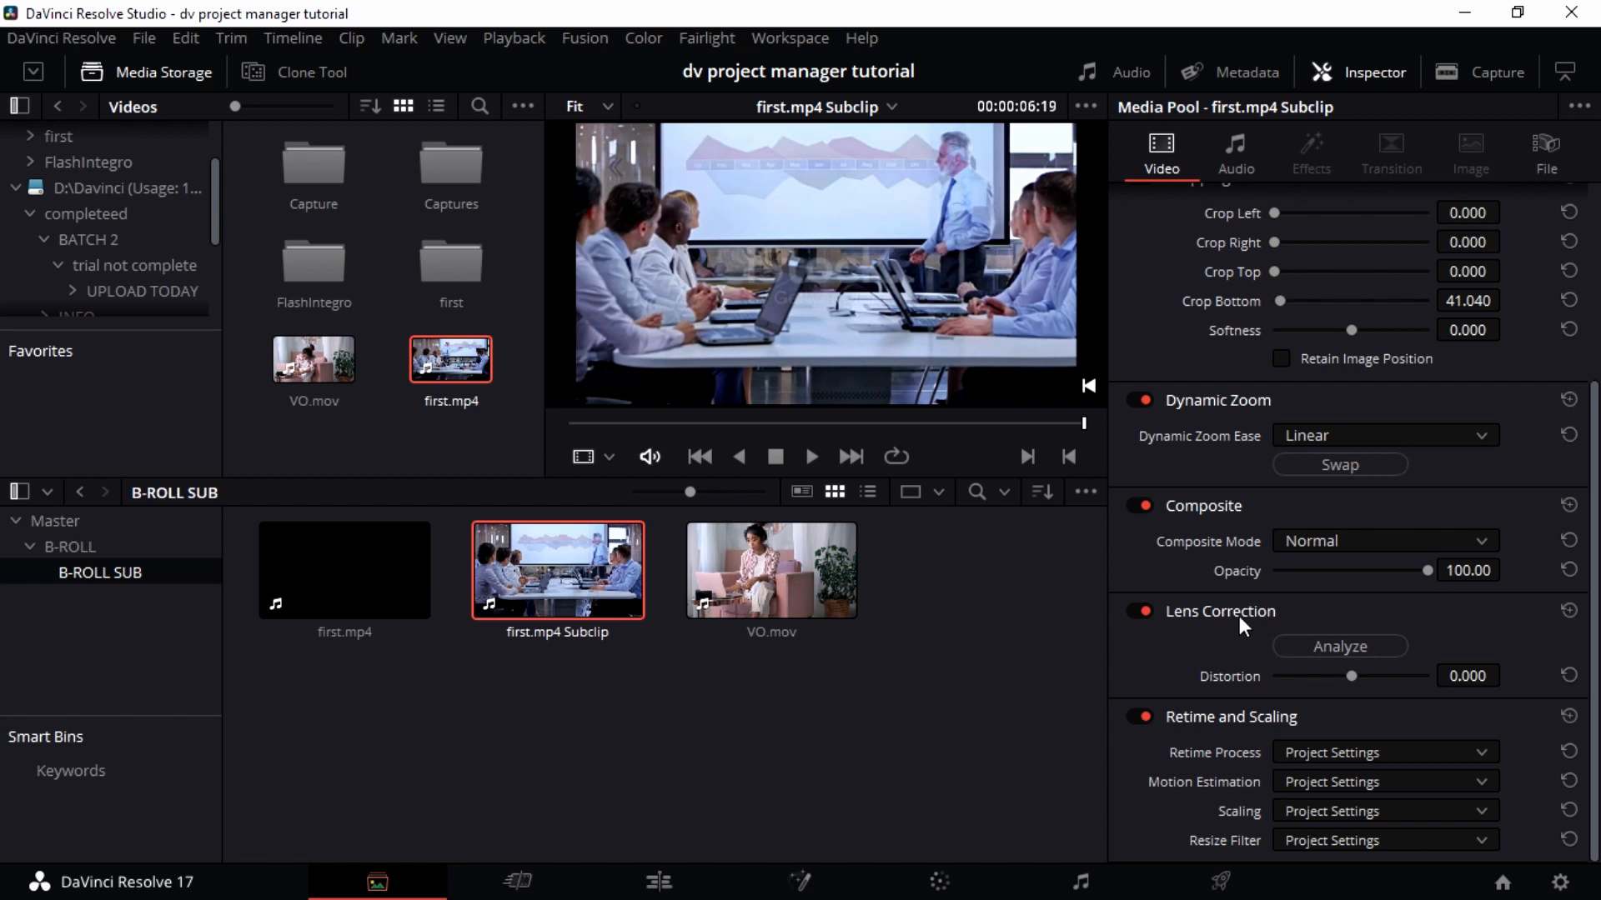
Analyze the subclip for Lens Correction, try a Distortion of about -0.038, and reset the Distortion to its default.
{"action": "left_click", "coordinate": [1359, 645]}
{"action": "mouse_move", "coordinate": [1352, 675]}
{"action": "left_mouse_down"}
{"action": "mouse_move", "coordinate": [1378, 677]}
{"action": "mouse_move", "coordinate": [1329, 675]}
{"action": "mouse_move", "coordinate": [1367, 667]}
{"action": "mouse_move", "coordinate": [1349, 665]}
{"action": "left_mouse_up"}
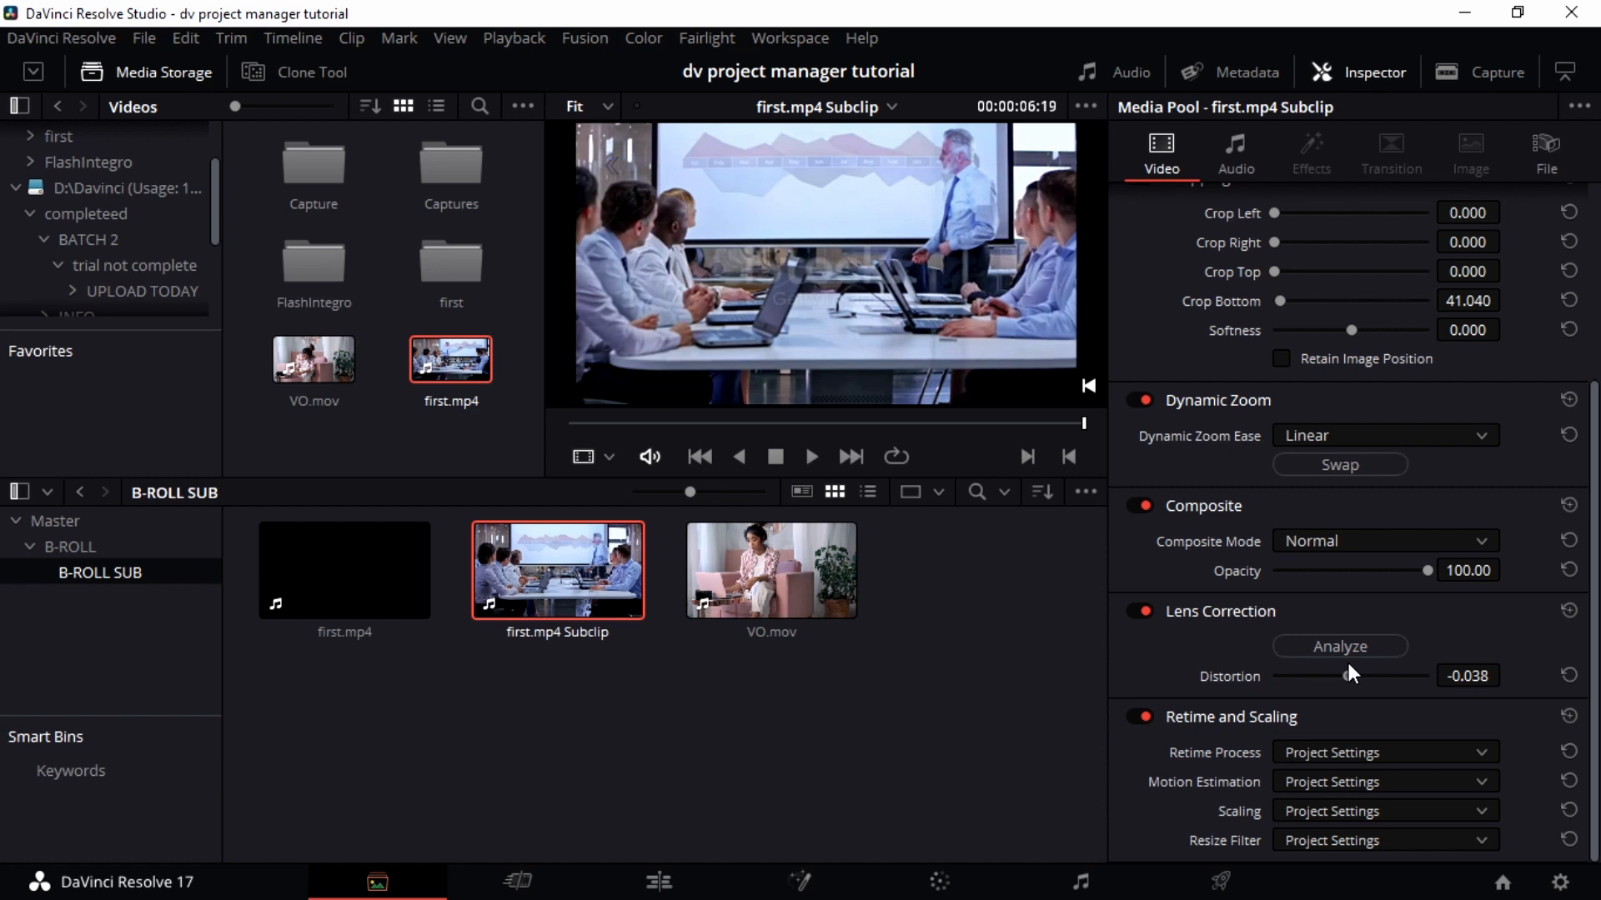
{"action": "double_click", "coordinate": [1238, 676]}
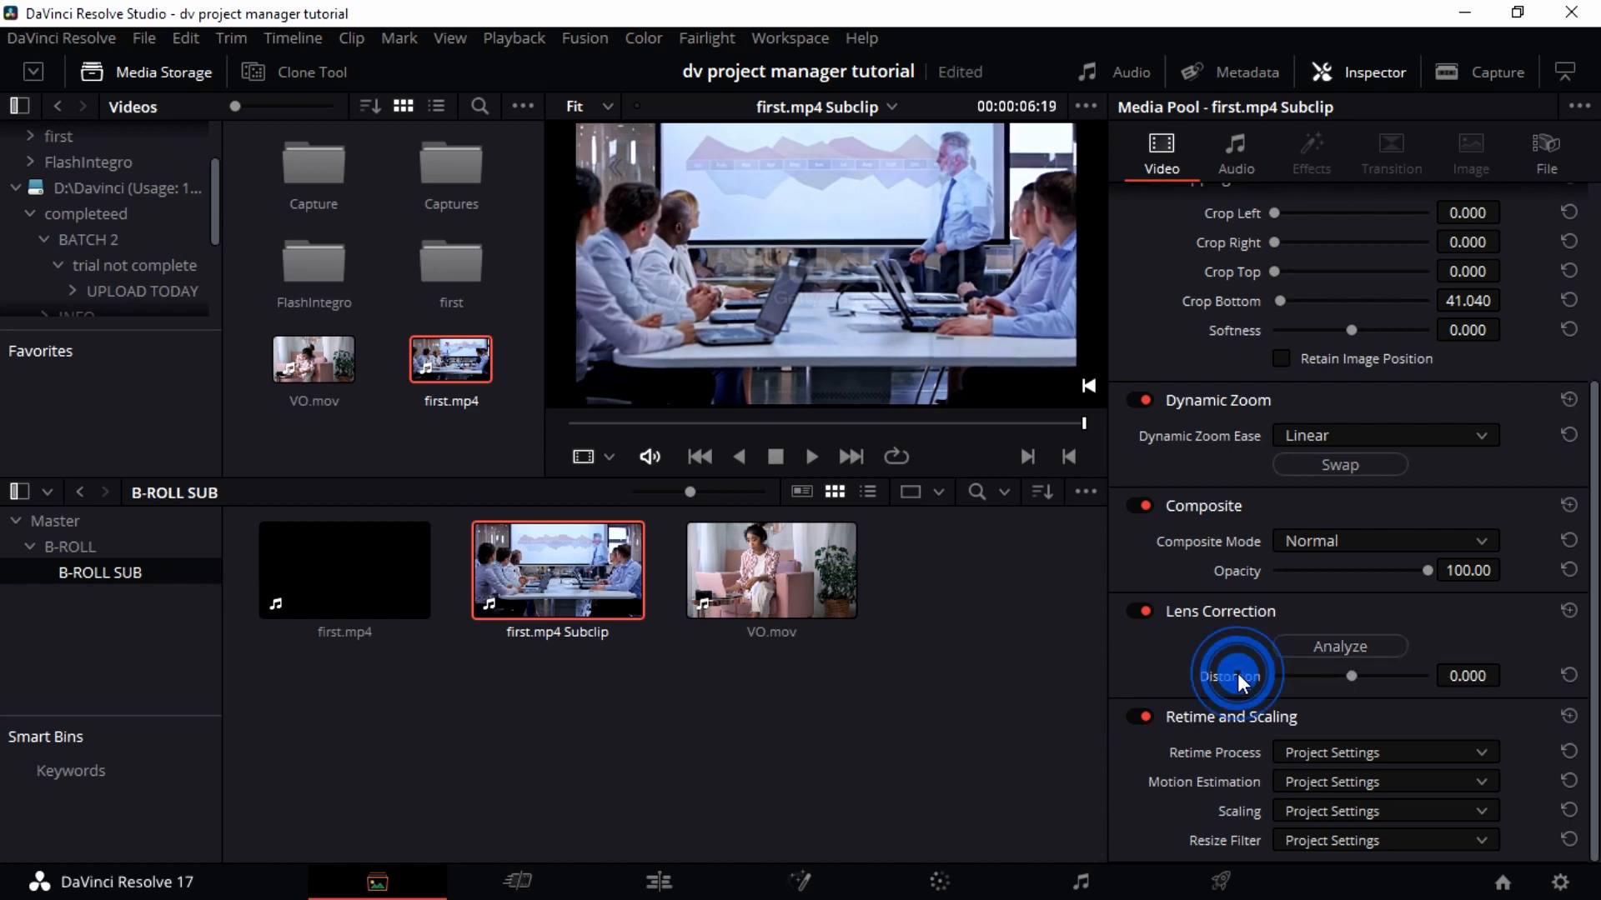